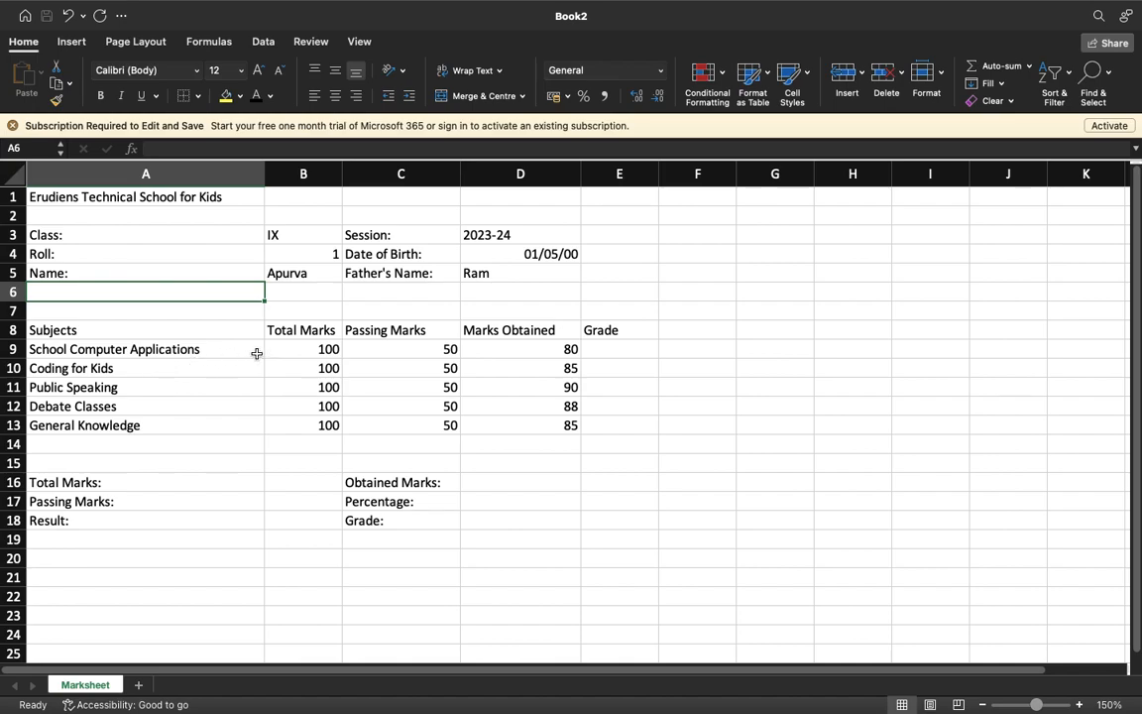
pyautogui.click(277, 255)
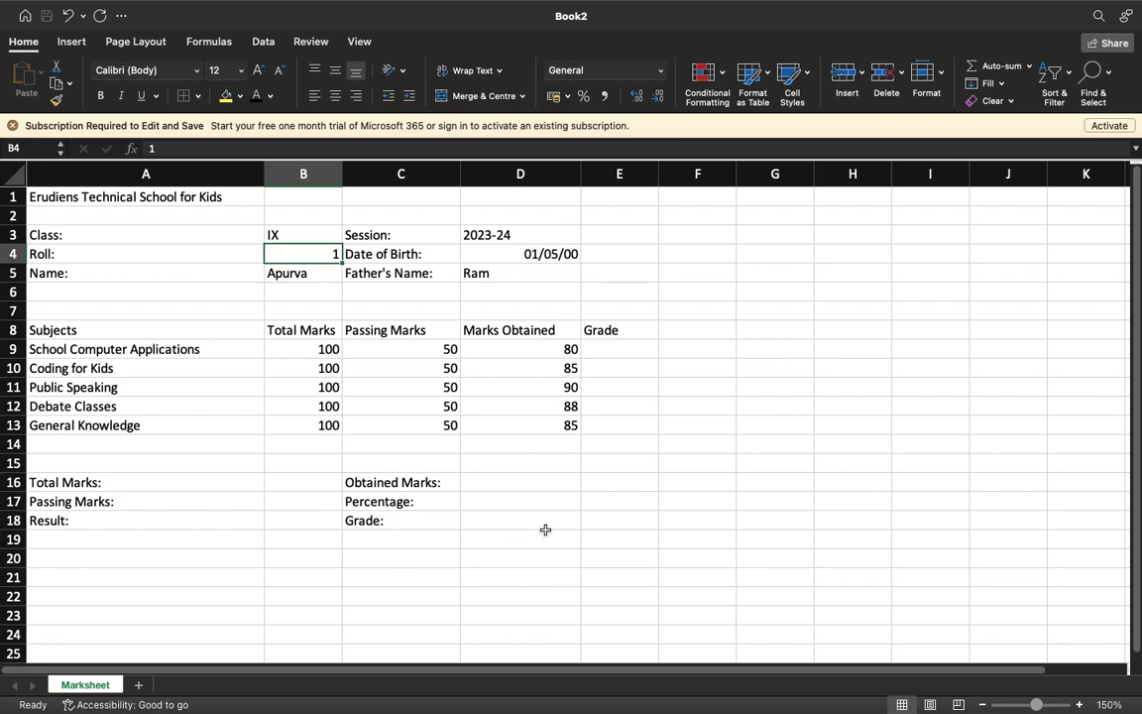
pyautogui.moveTo(620, 520); pyautogui.dragTo(21, 199)
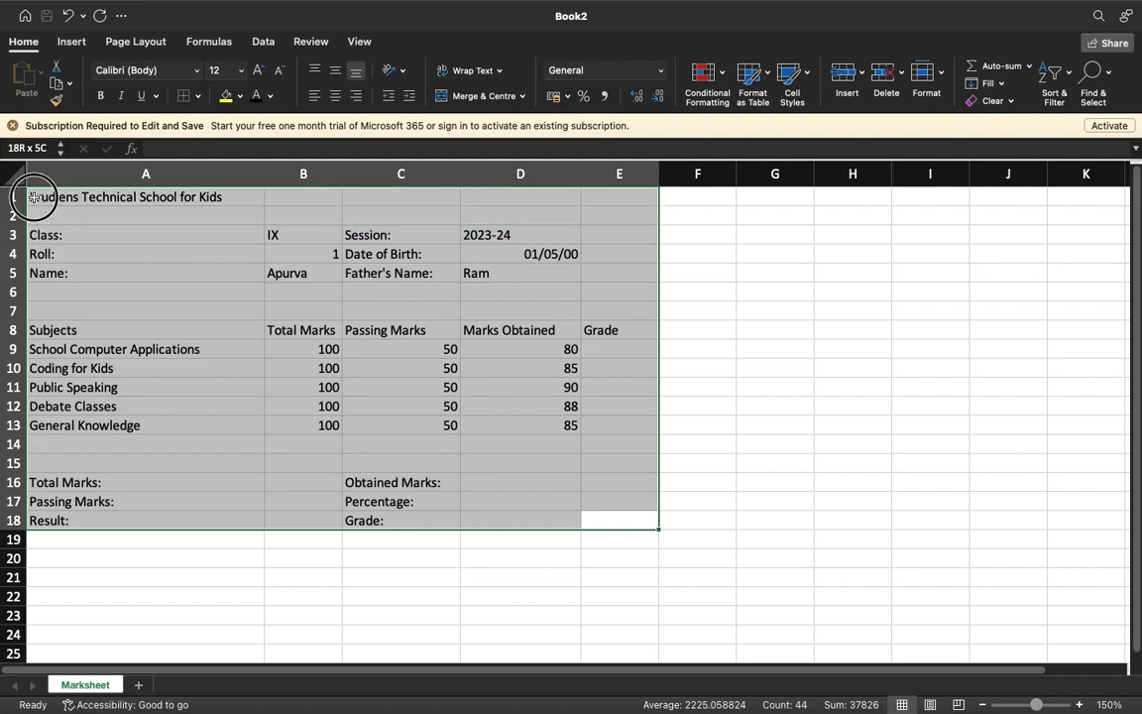
pyautogui.click(109, 291)
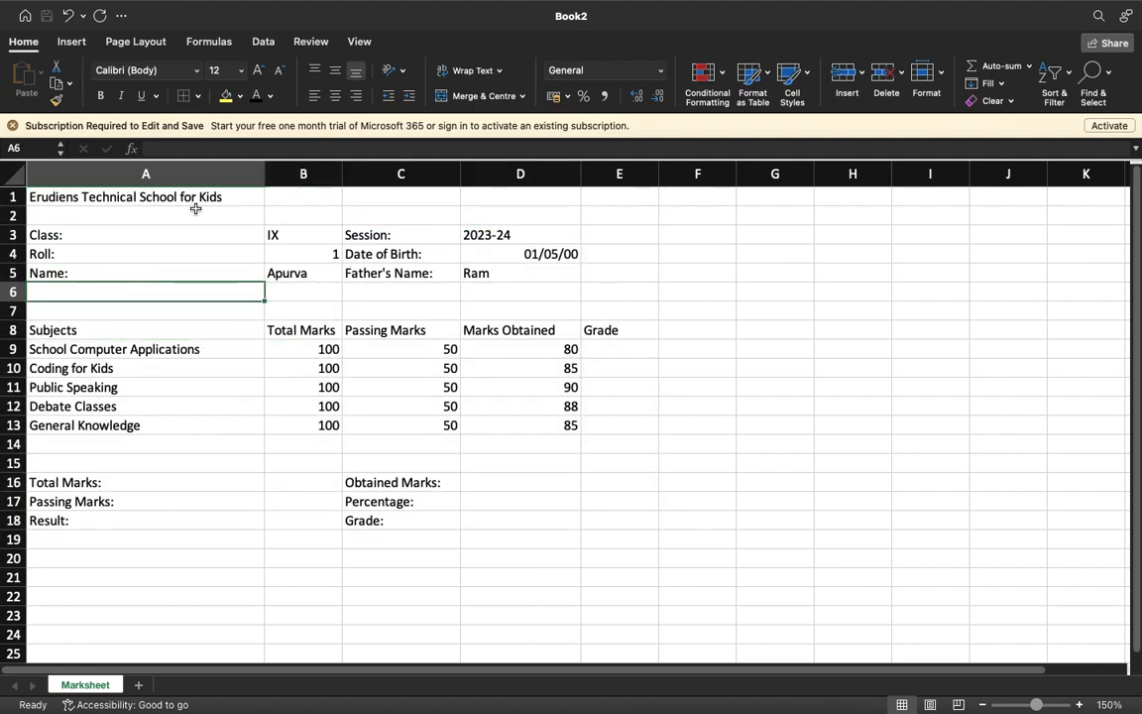
pyautogui.click(267, 255)
pyautogui.click(238, 238)
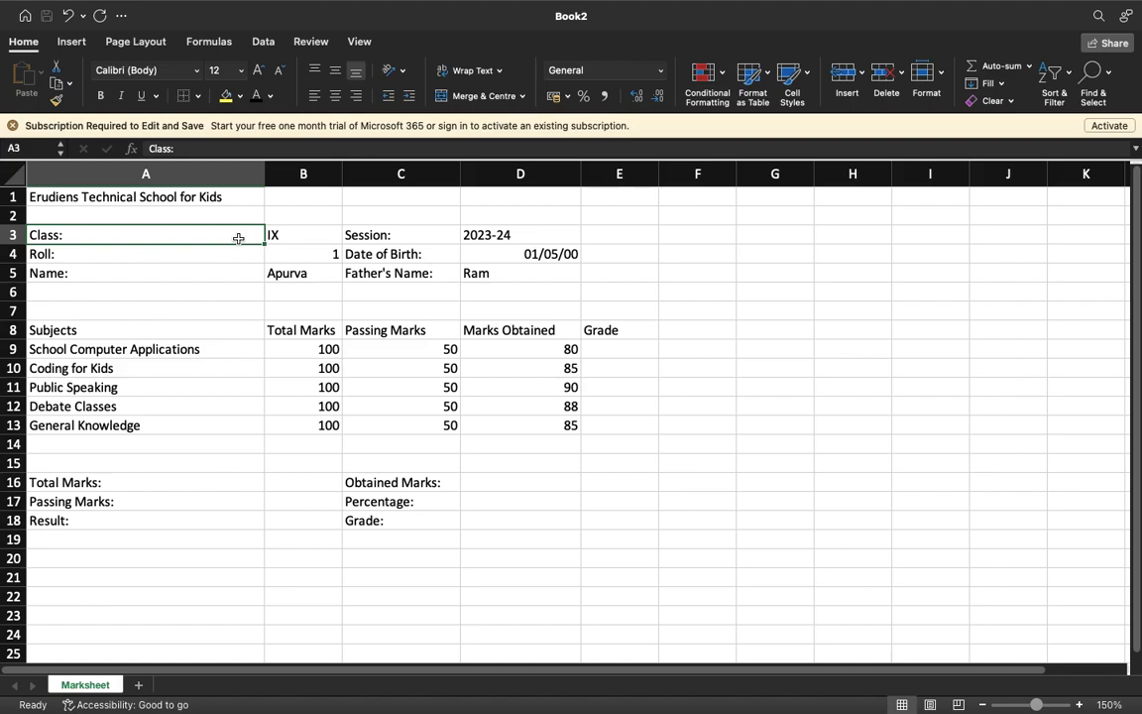
pyautogui.click(193, 195)
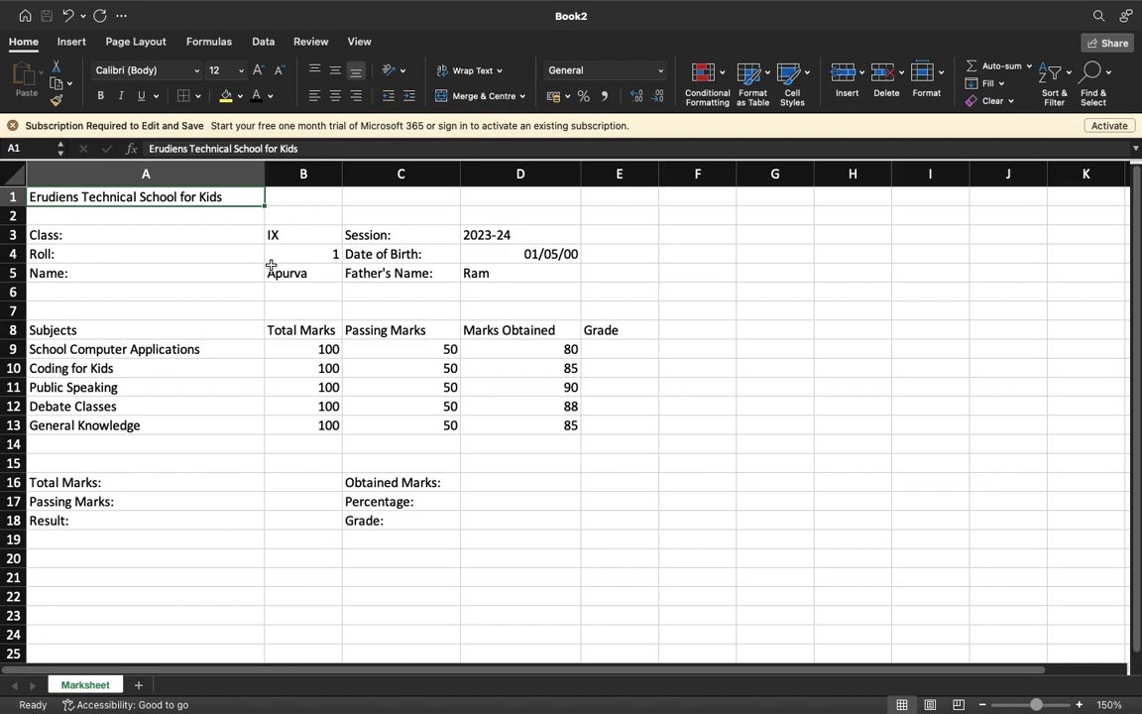
pyautogui.click(238, 270)
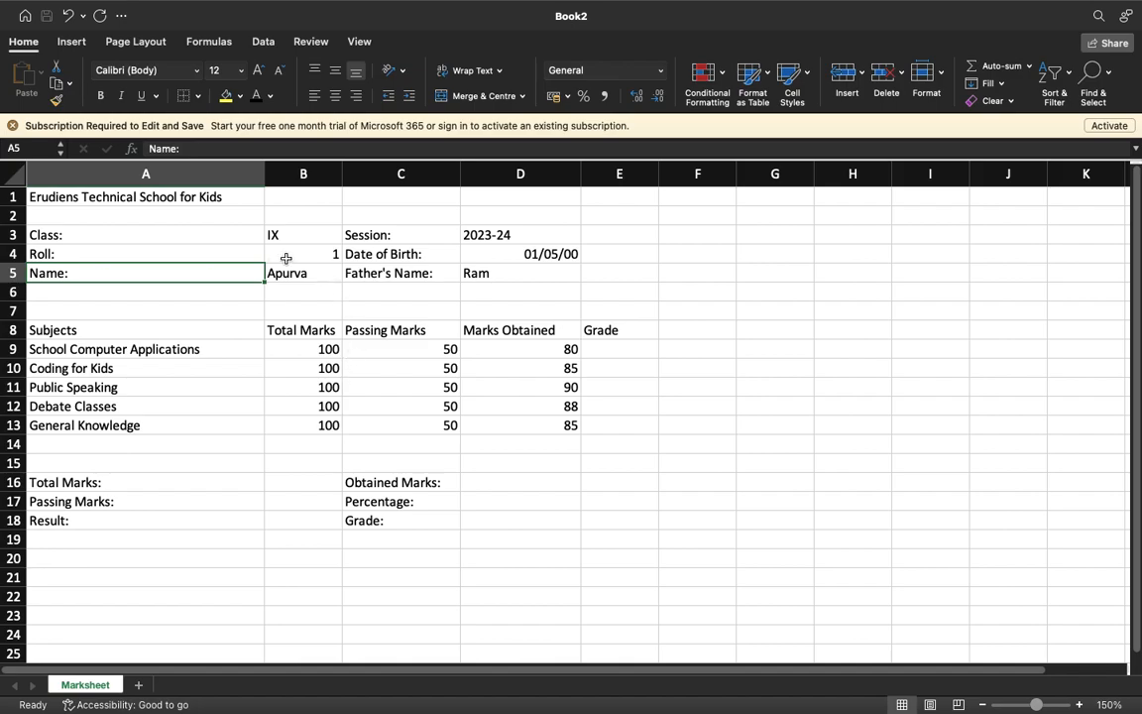
pyautogui.click(255, 229)
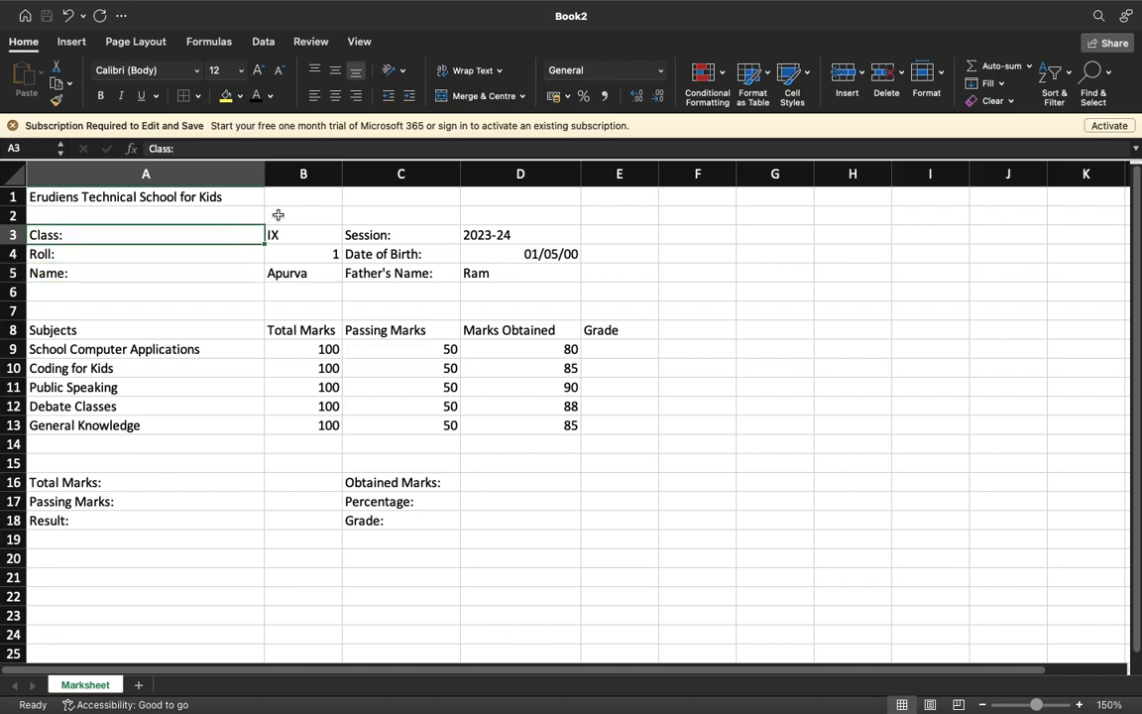
# - Select the school title row from A1 to E1
pyautogui.click(240, 195)
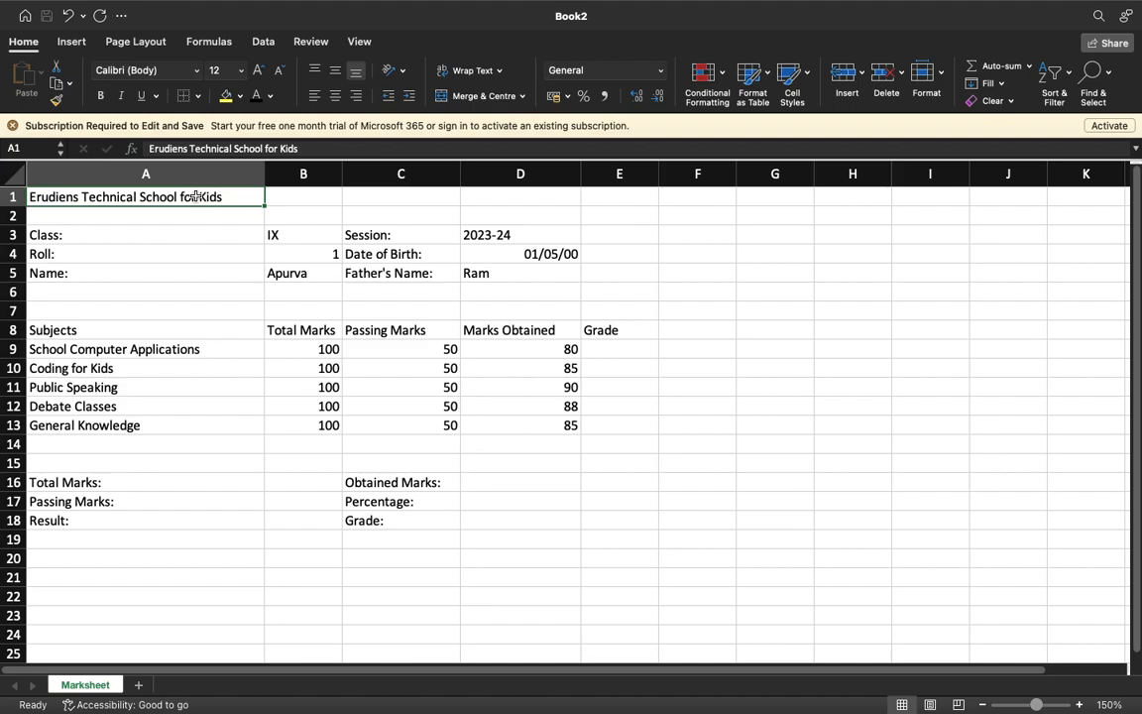
pyautogui.moveTo(195, 197); pyautogui.dragTo(602, 202)
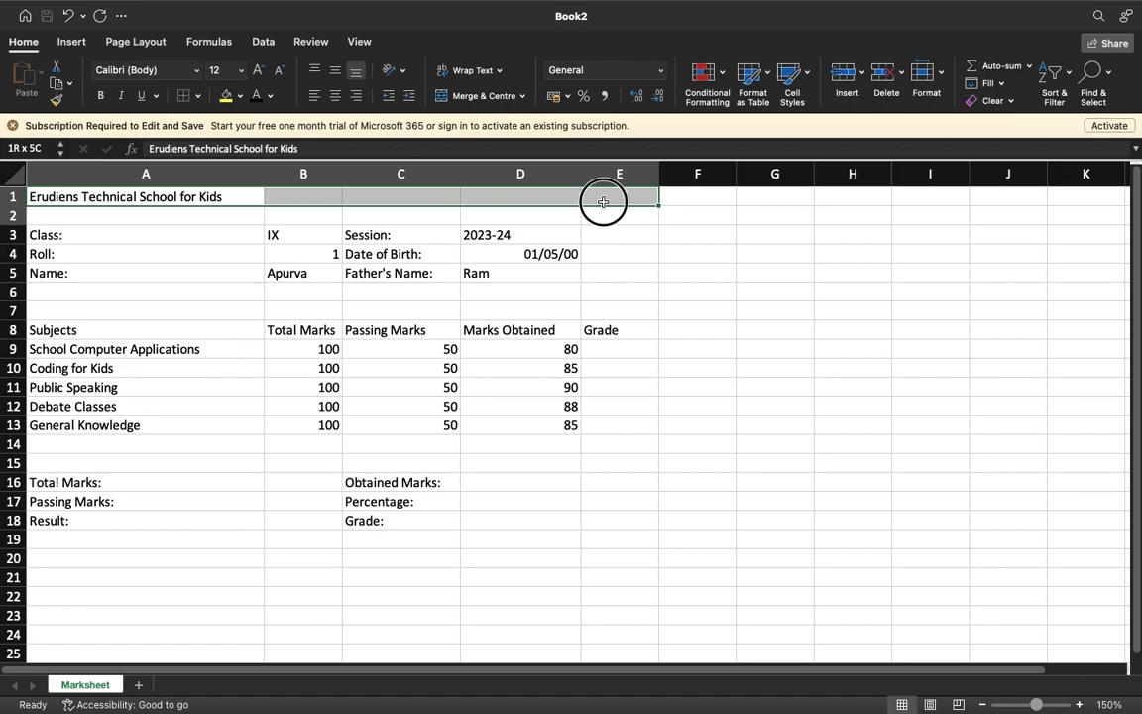
pyautogui.moveTo(603, 202); pyautogui.dragTo(603, 202)
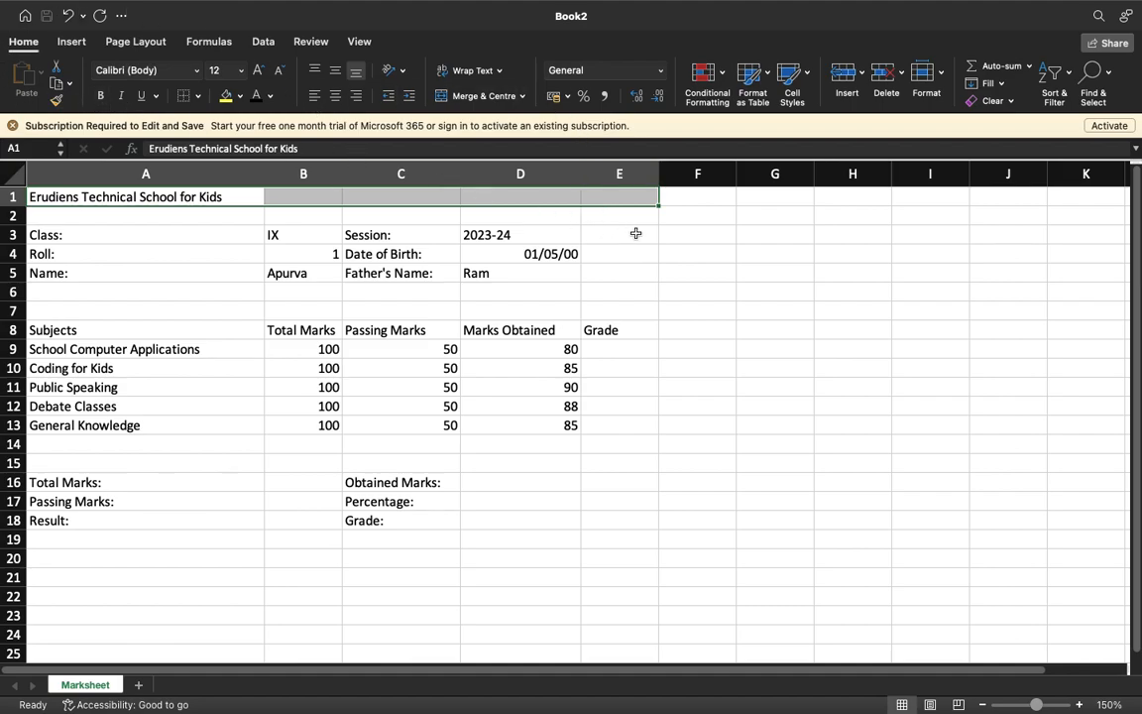
pyautogui.click(25, 42)
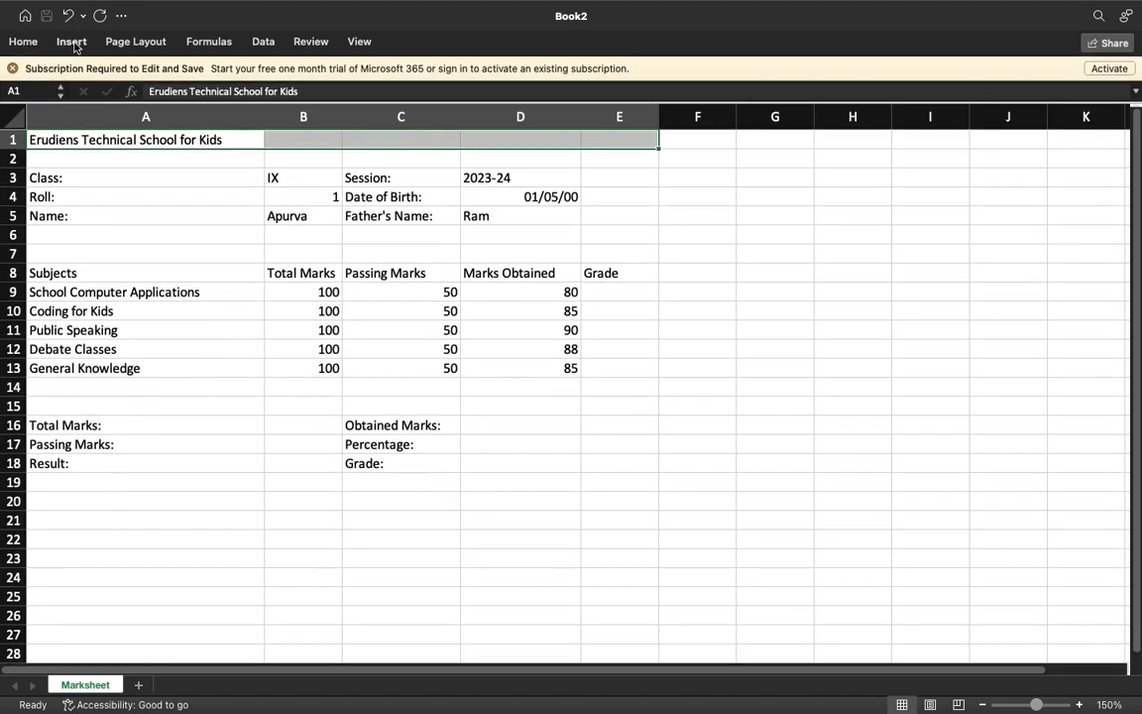
pyautogui.click(72, 42)
pyautogui.click(134, 43)
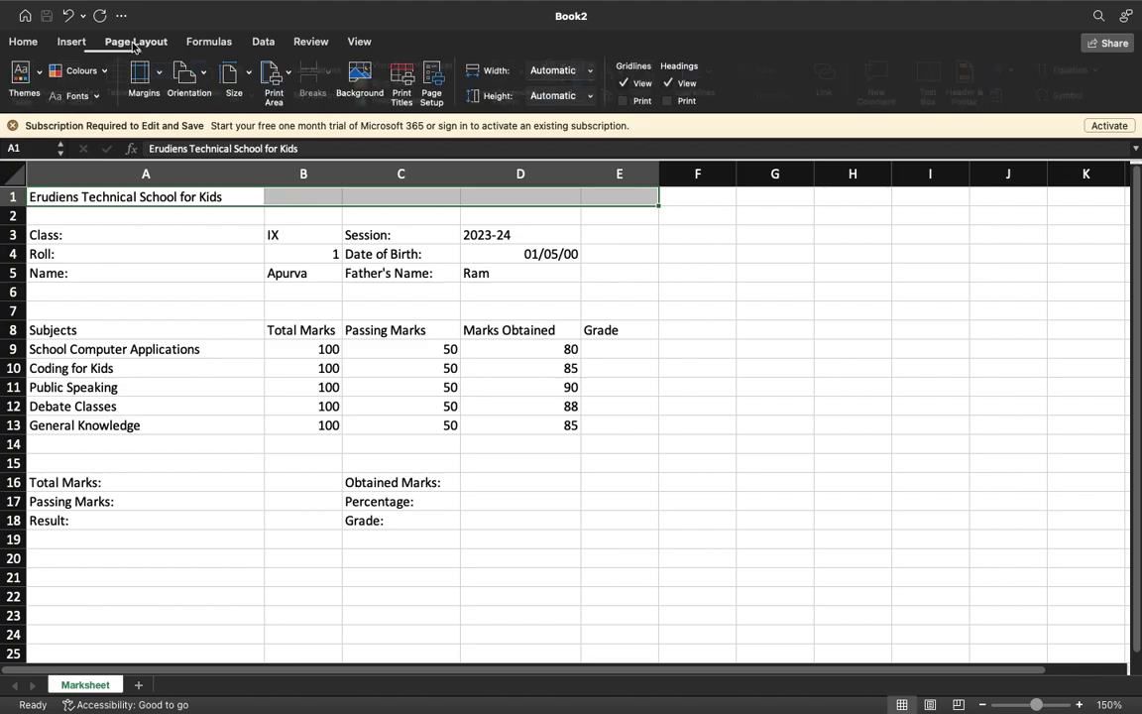
pyautogui.click(210, 42)
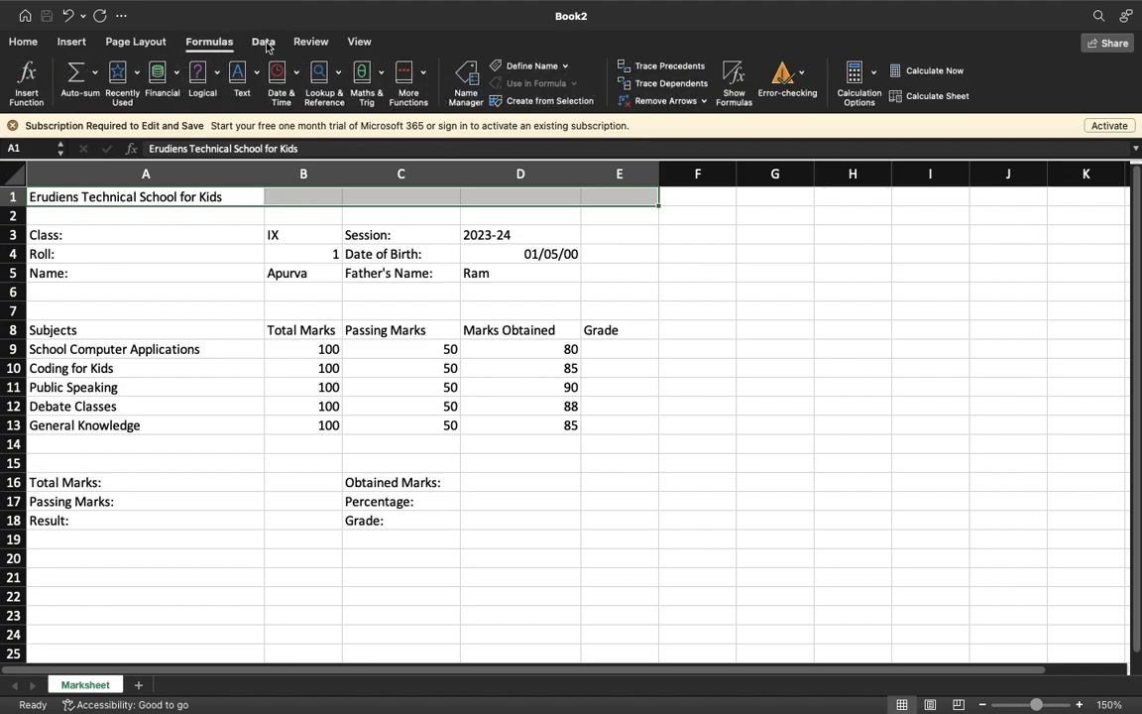
pyautogui.click(263, 42)
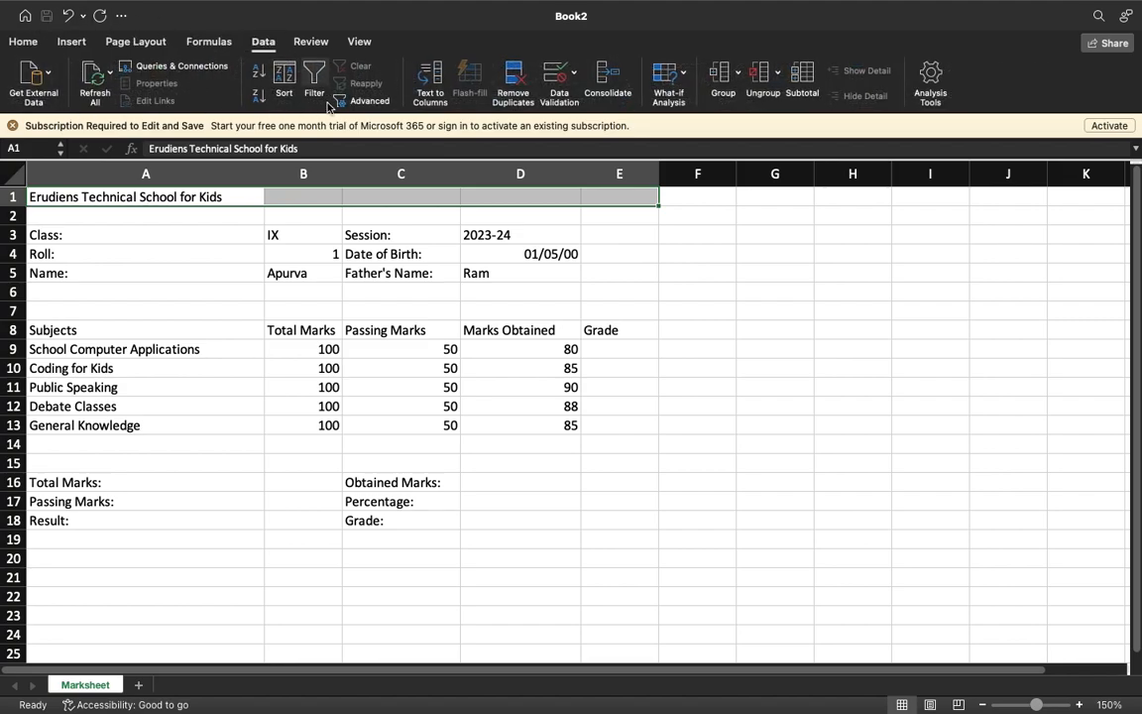
pyautogui.click(25, 42)
pyautogui.click(69, 41)
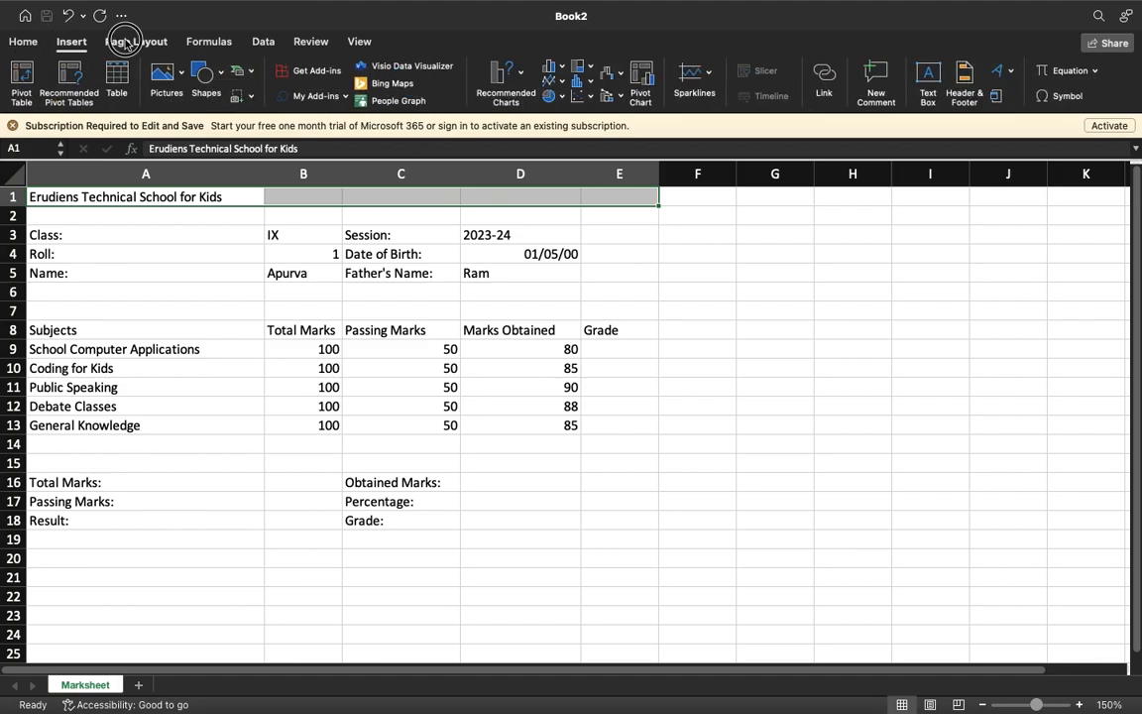
pyautogui.click(136, 41)
pyautogui.click(211, 43)
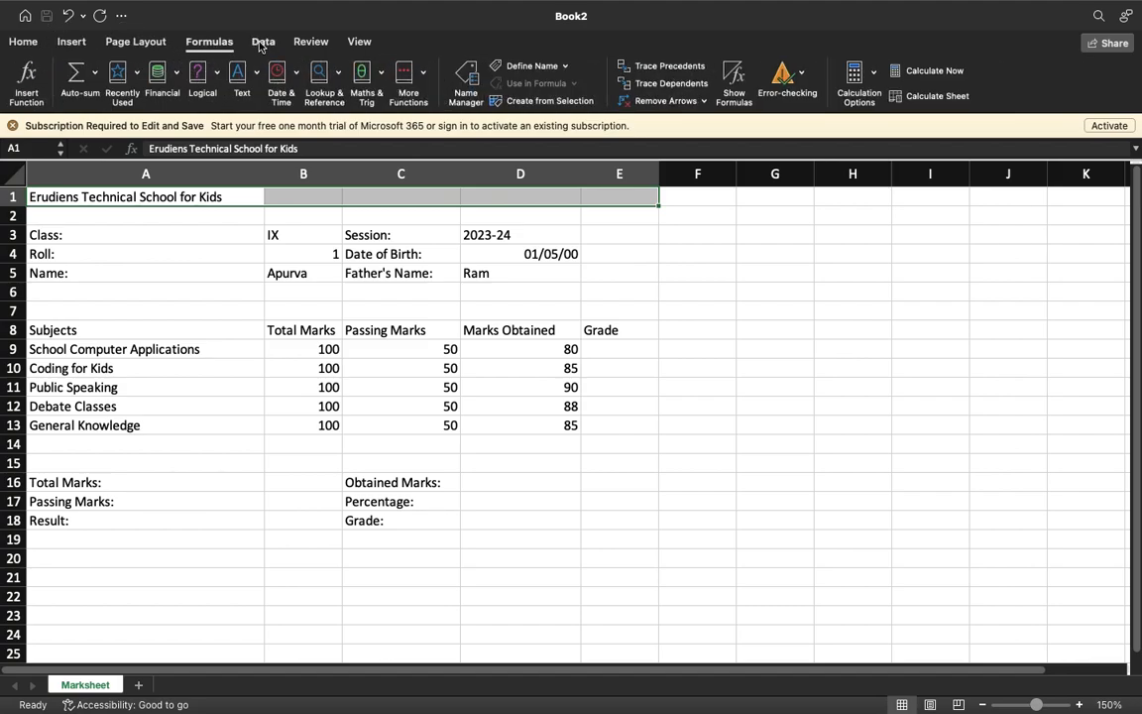
pyautogui.click(262, 42)
pyautogui.click(311, 41)
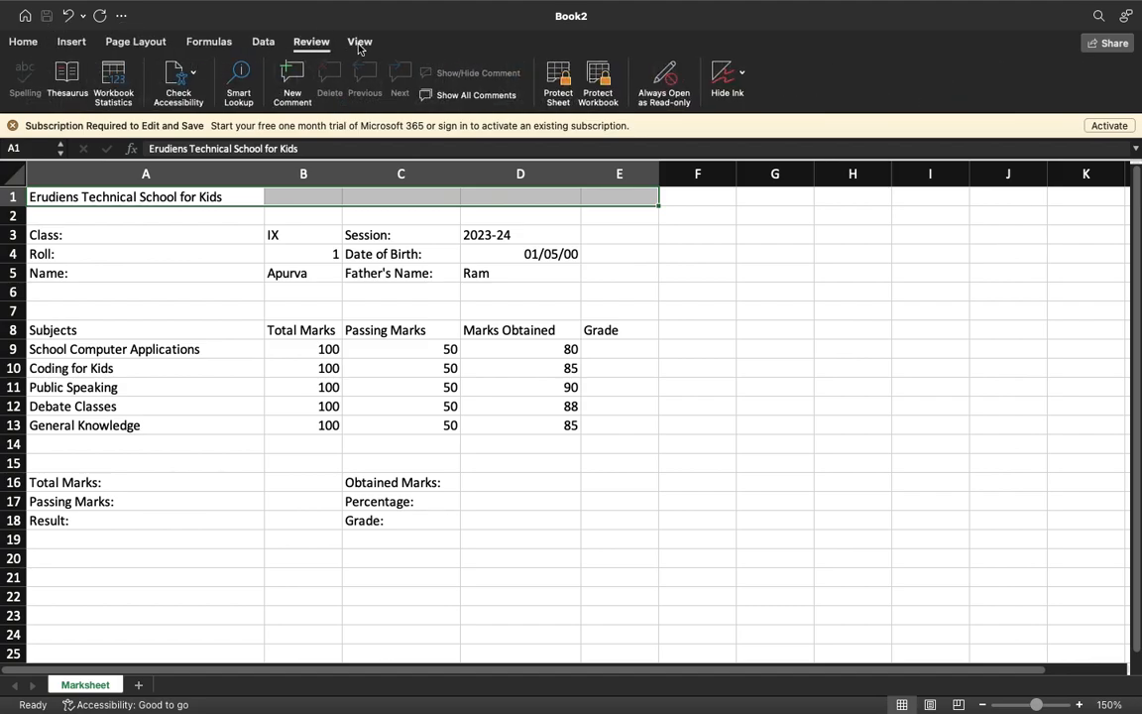
pyautogui.click(358, 43)
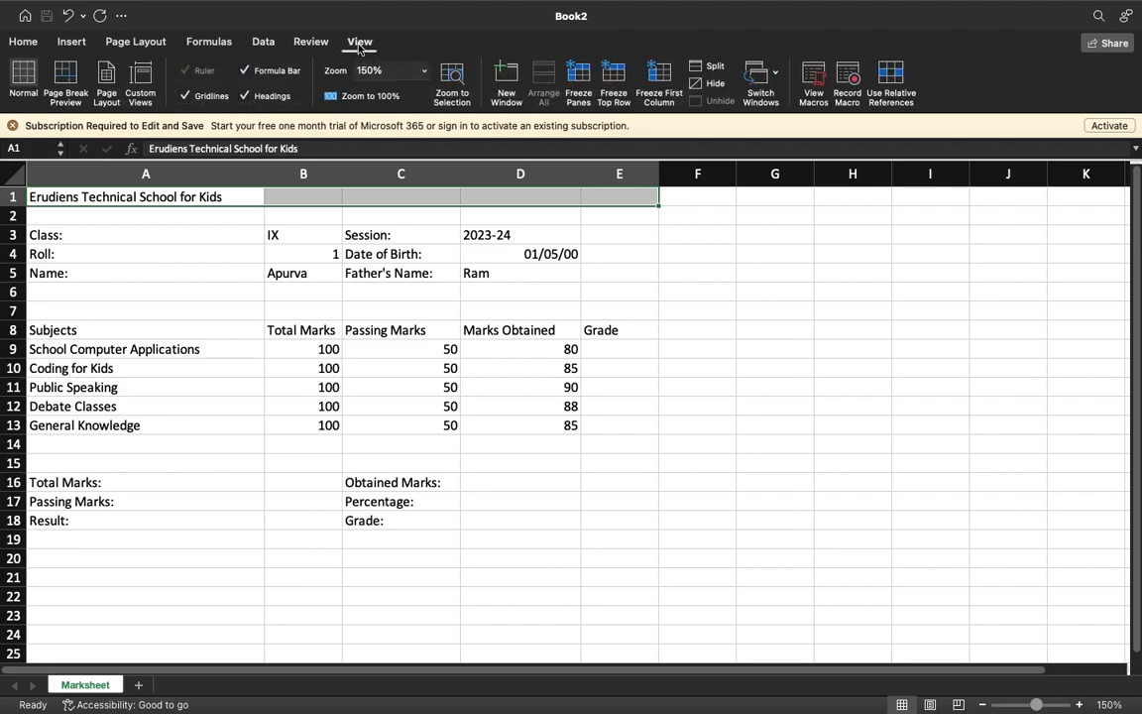
# - Merge cells A1 to E1 into one cell and centre the school title across them
pyautogui.click(22, 44)
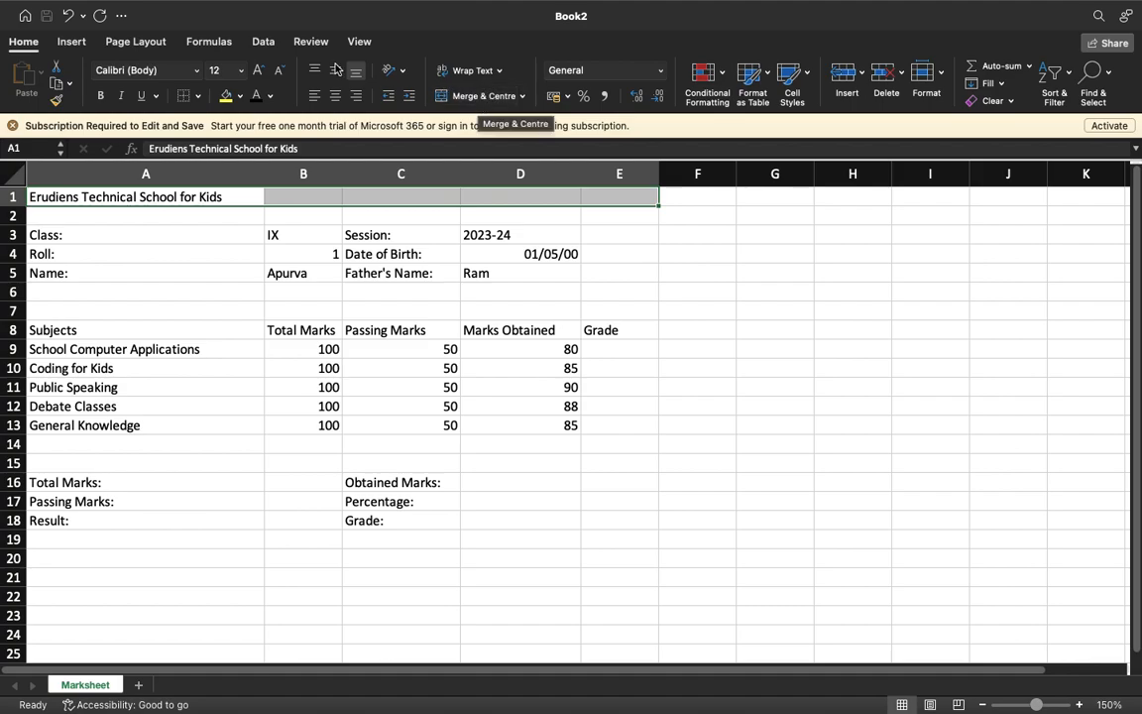
pyautogui.click(20, 46)
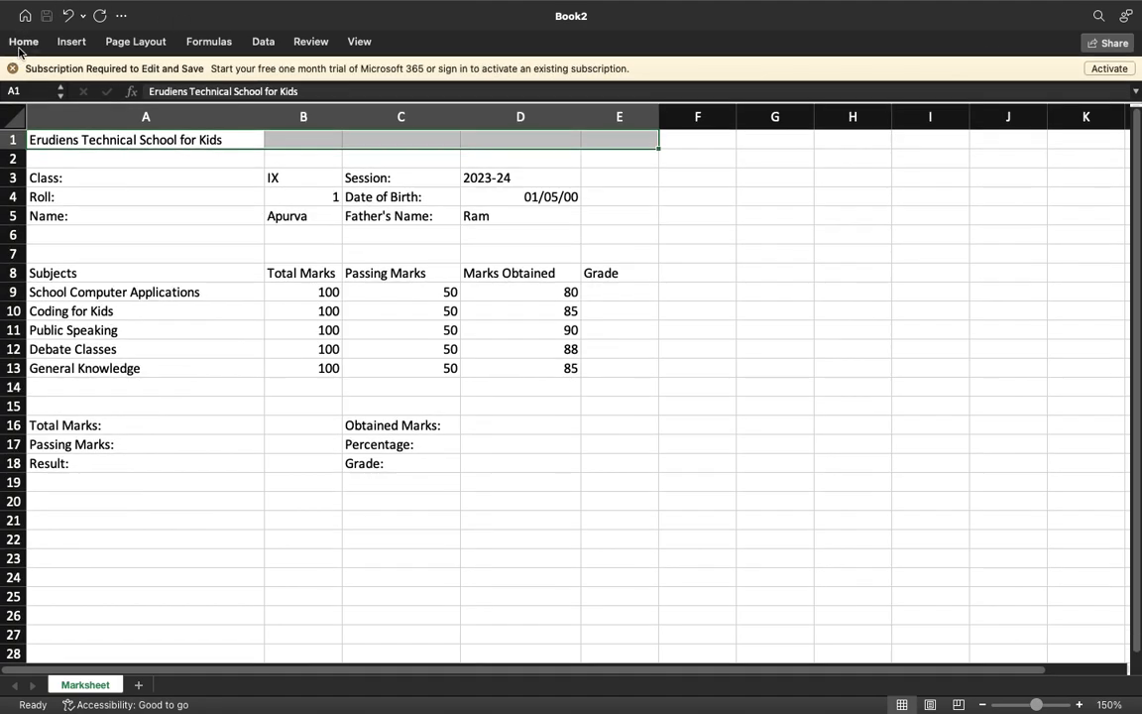
pyautogui.click(21, 45)
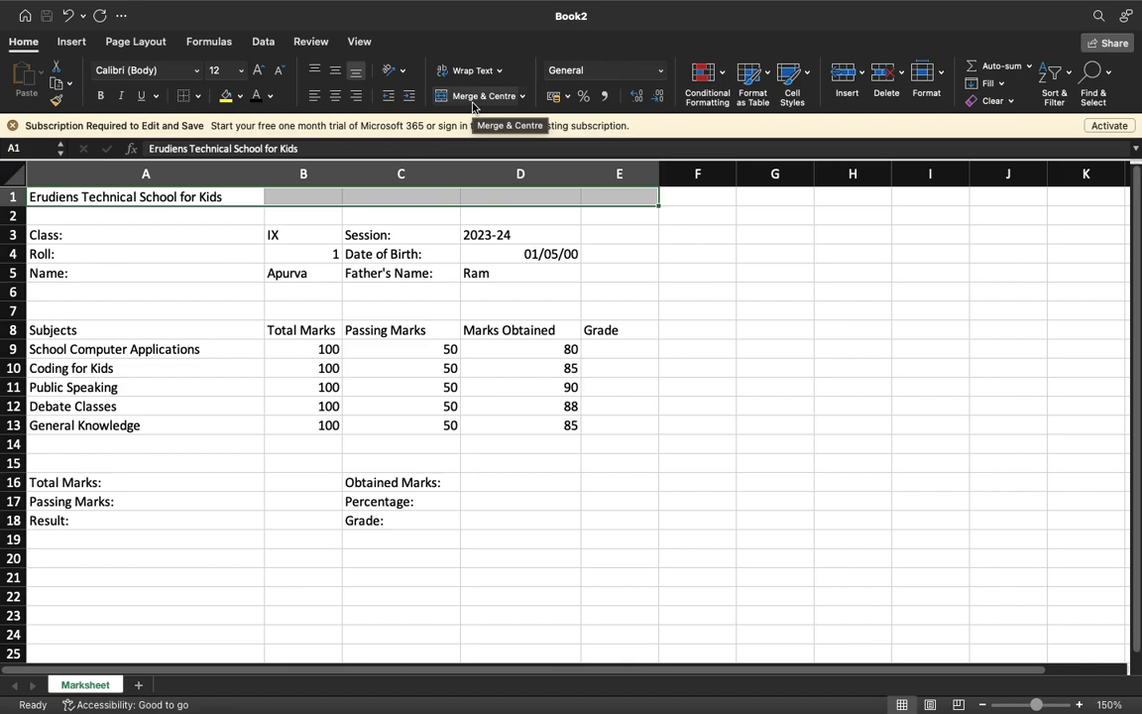
pyautogui.click(523, 96)
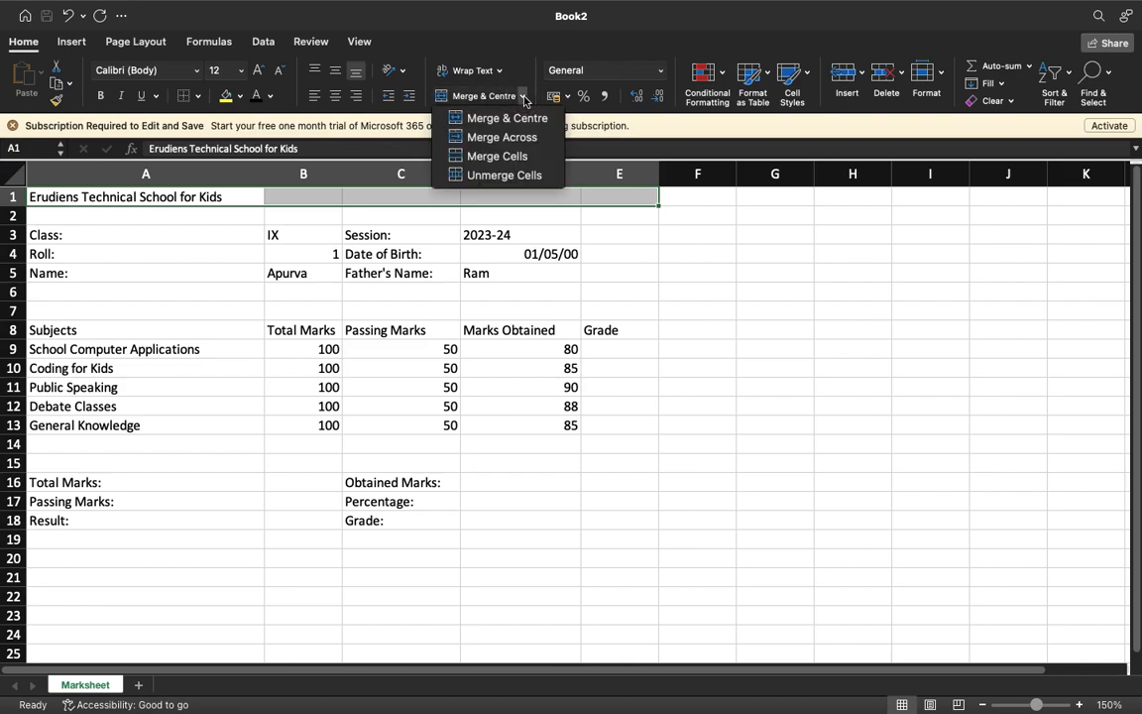
pyautogui.click(514, 157)
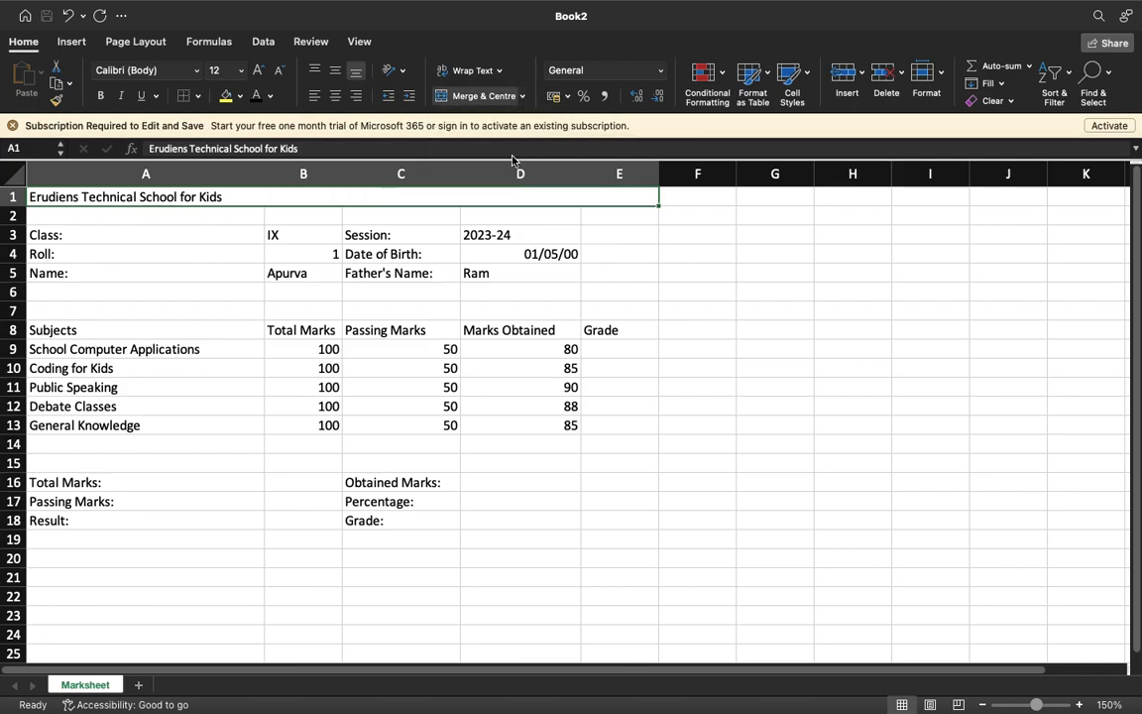
pyautogui.click(523, 96)
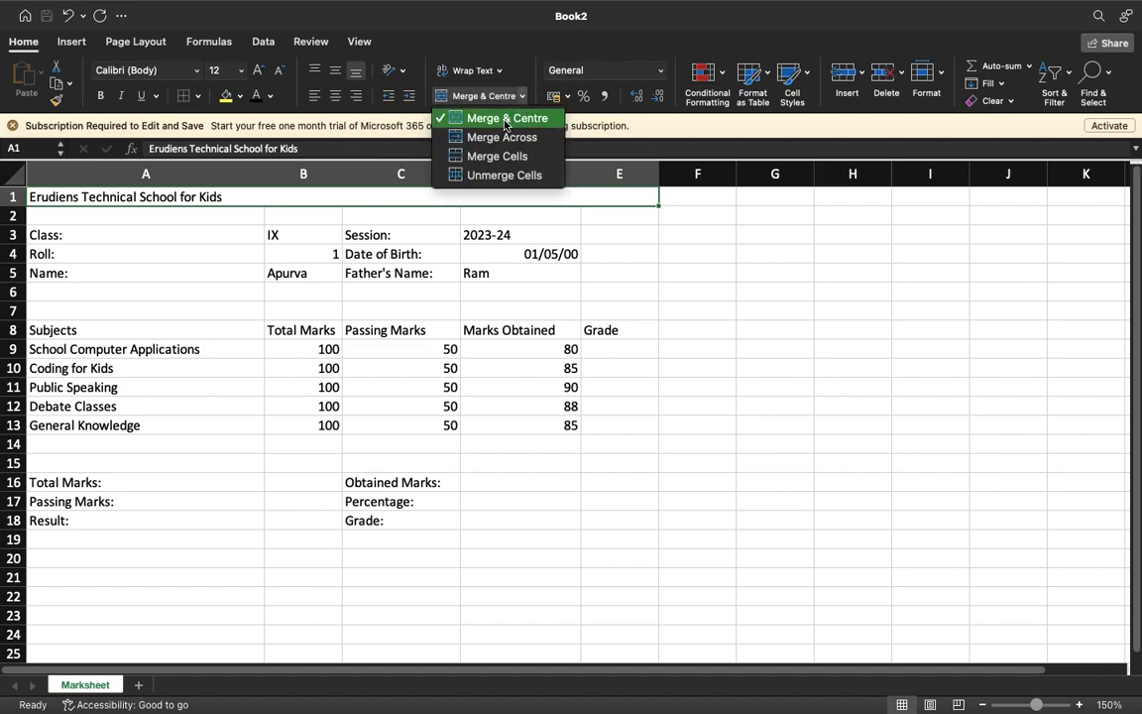
pyautogui.click(458, 118)
pyautogui.click(458, 97)
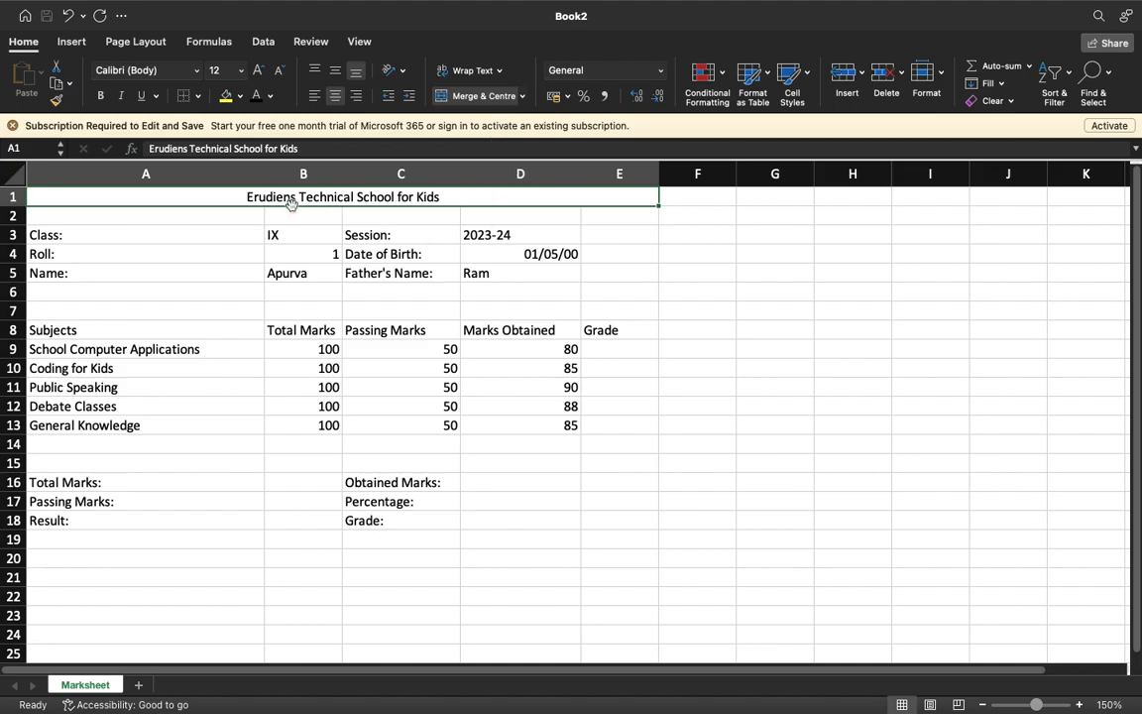
# - Set the font of the merged school title to American Typewriter
pyautogui.click(172, 198)
pyautogui.click(575, 236)
pyautogui.moveTo(276, 197); pyautogui.dragTo(574, 196)
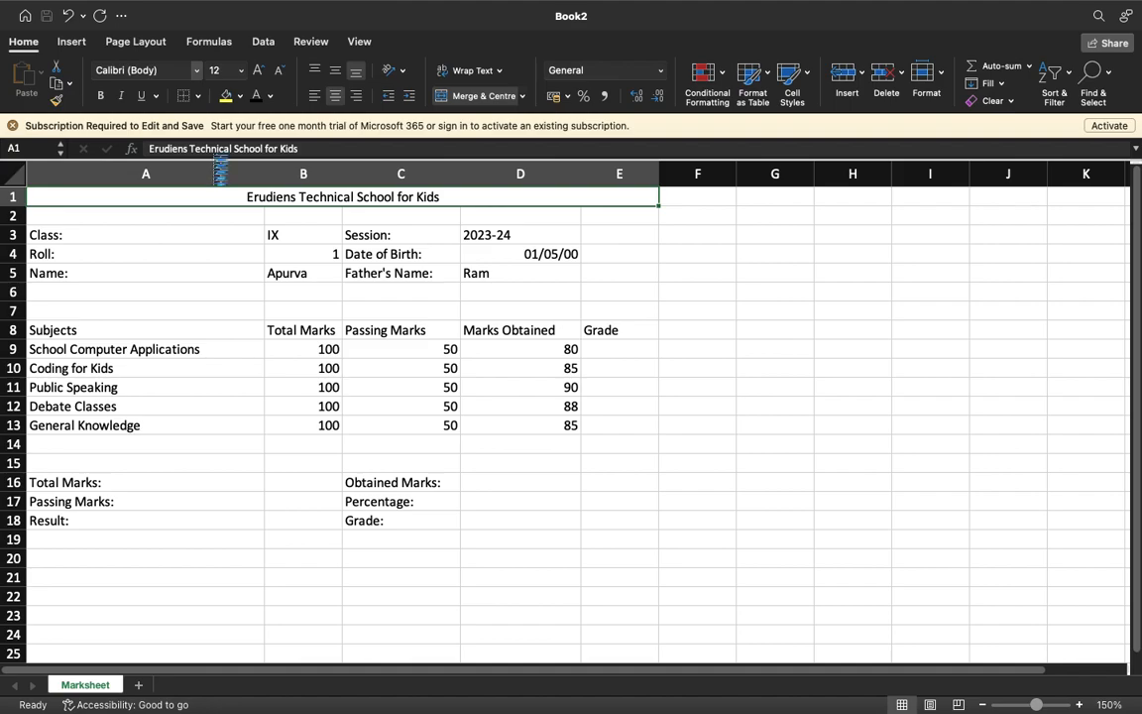
pyautogui.click(196, 69)
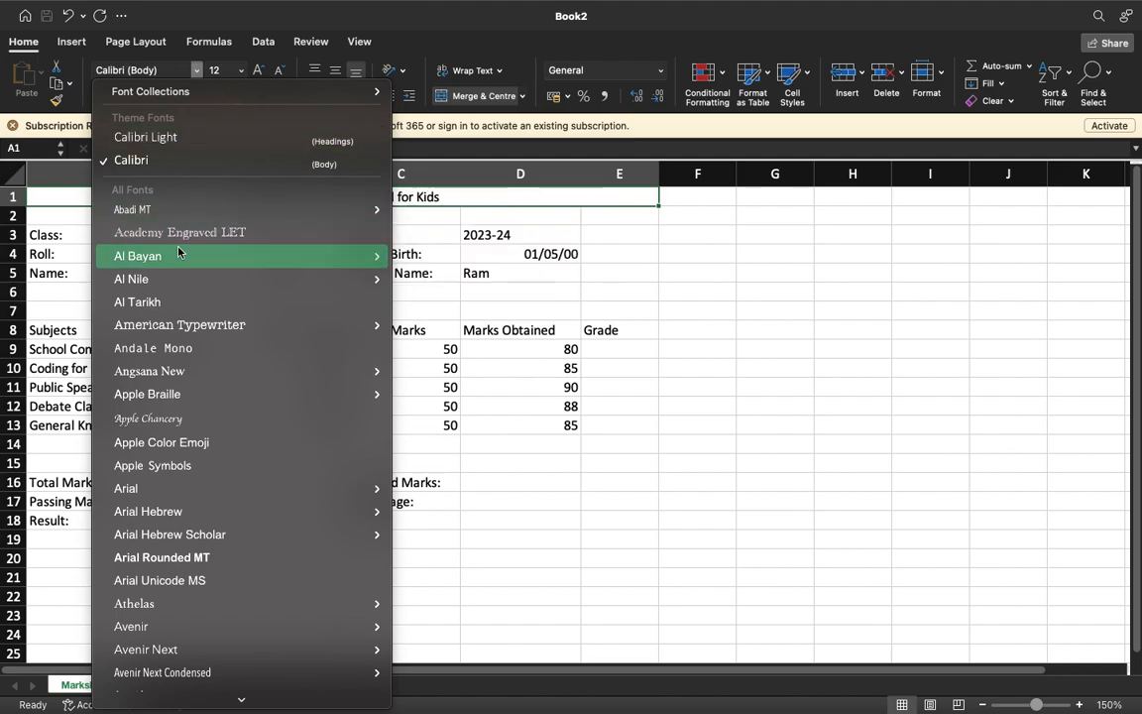
pyautogui.moveTo(194, 327)
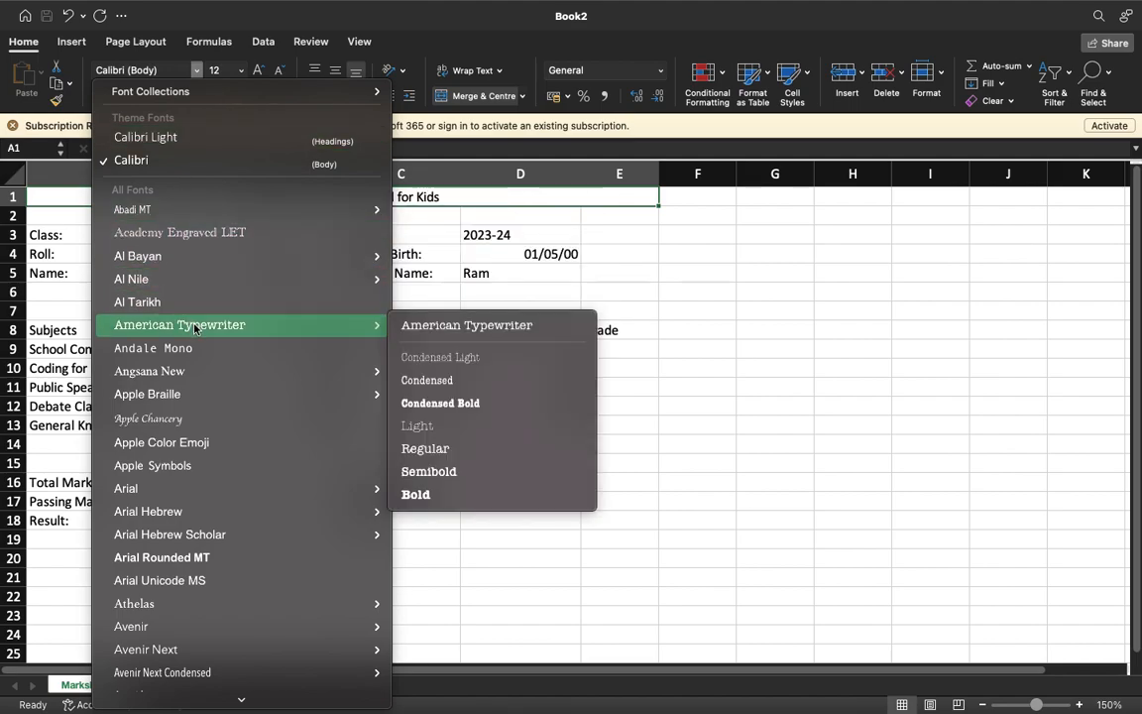
pyautogui.click(194, 328)
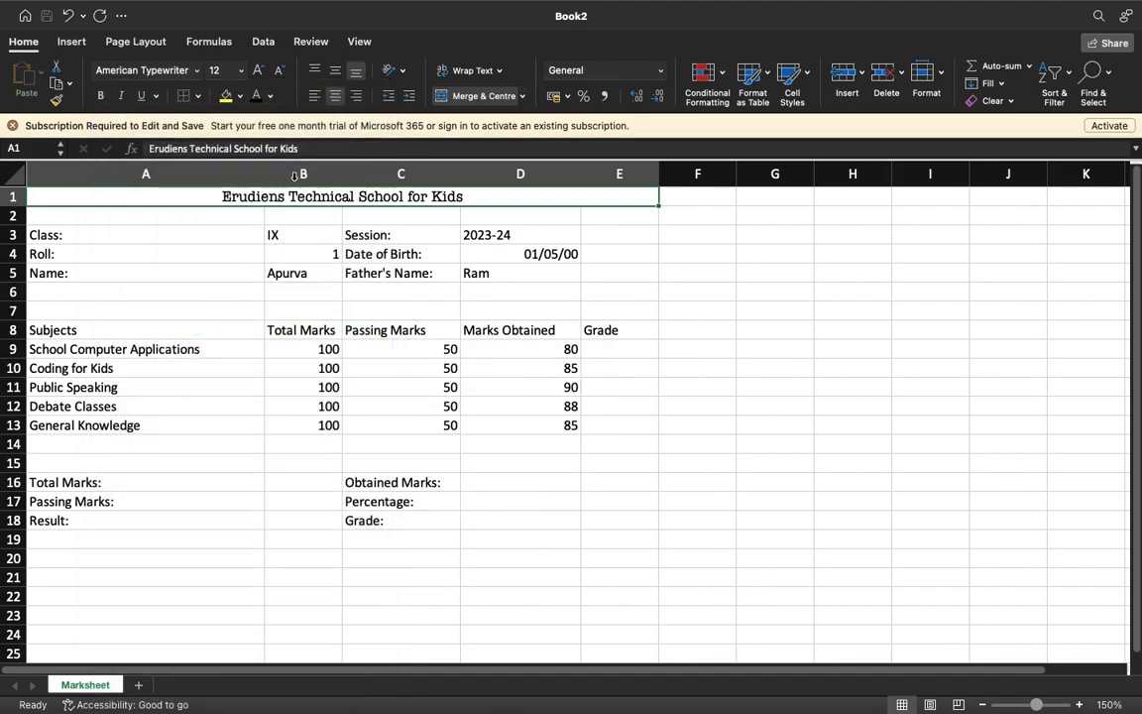
# - Try a light blue font colour on the school title and return it to the automatic colour
pyautogui.click(269, 95)
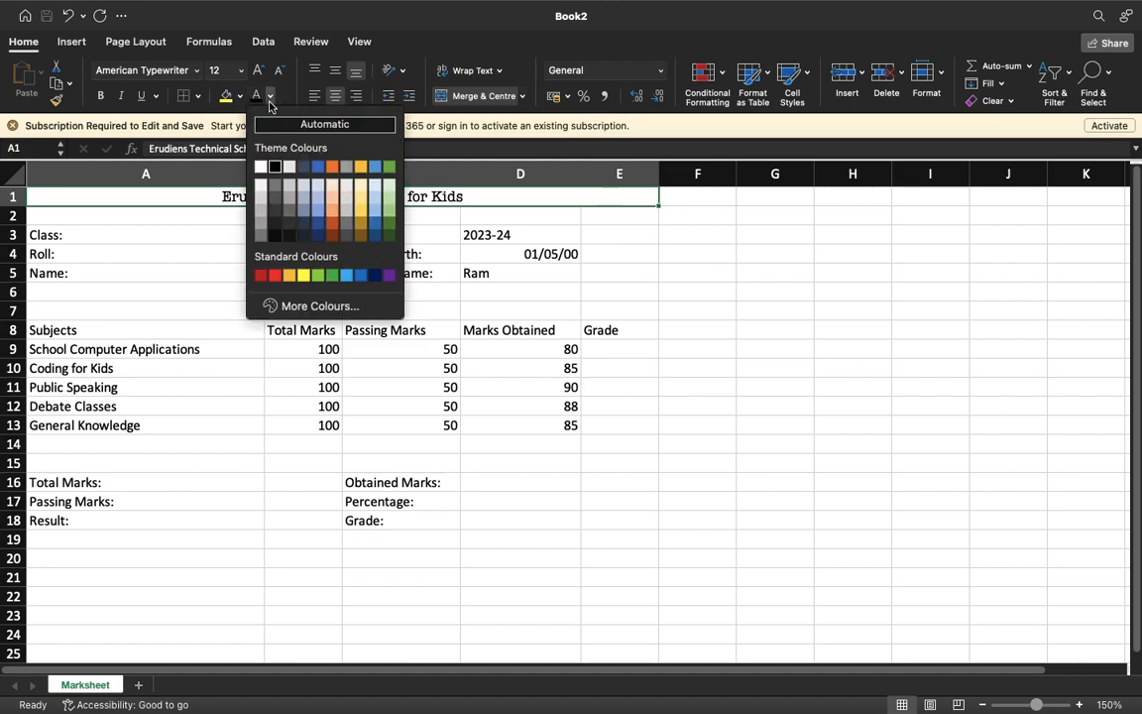
pyautogui.click(321, 205)
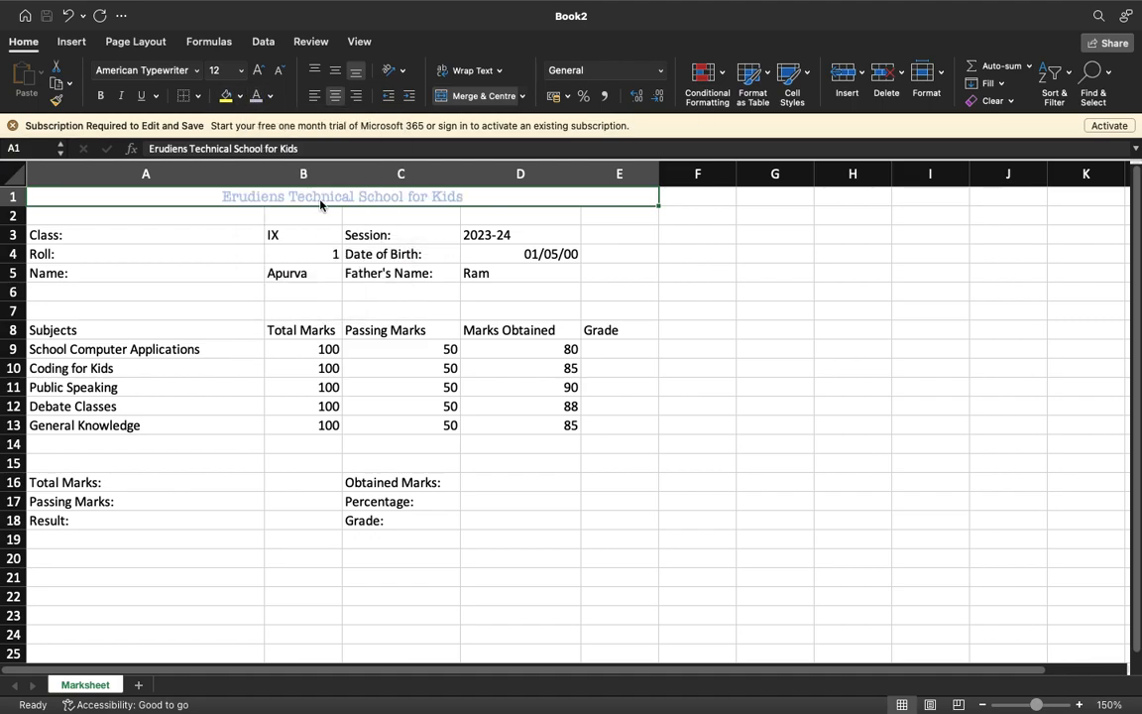
pyautogui.click(270, 95)
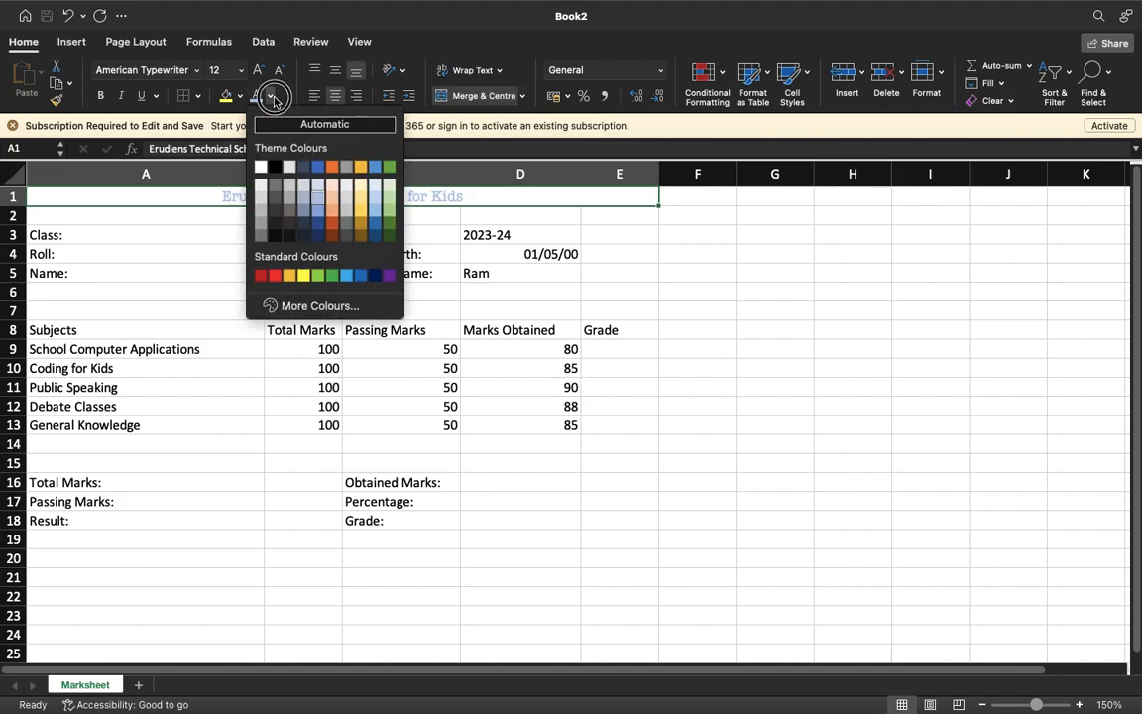
pyautogui.click(286, 125)
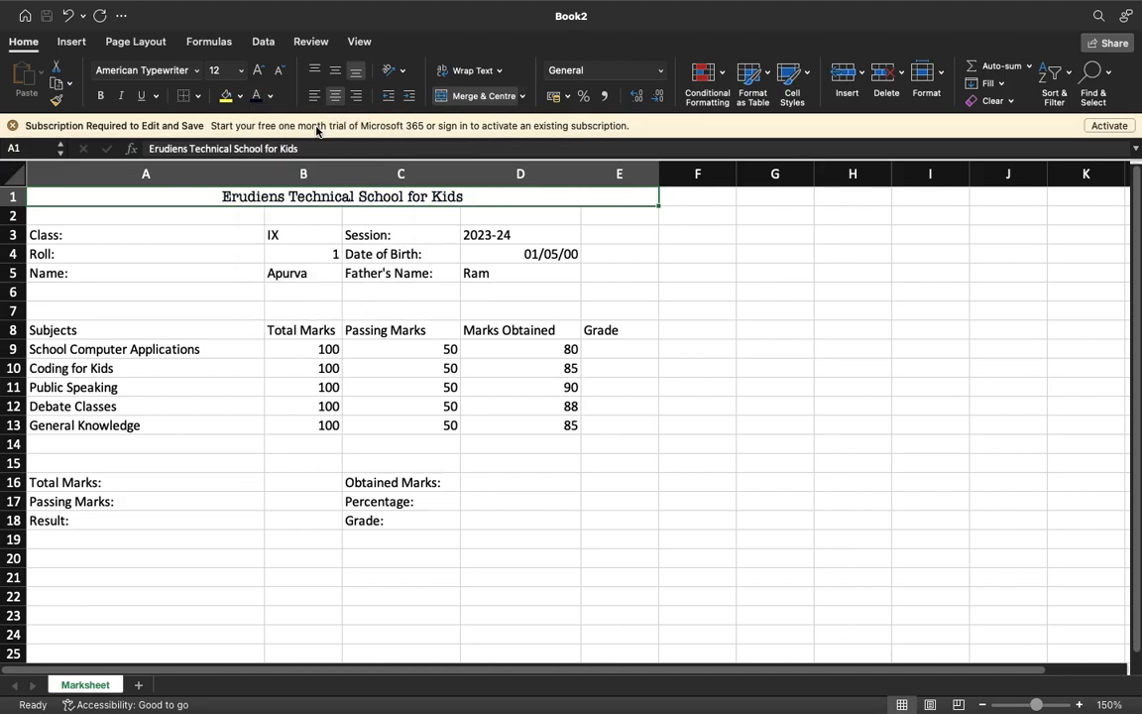
# - Fill the merged school title cell with the lightest orange theme colour
pyautogui.click(241, 98)
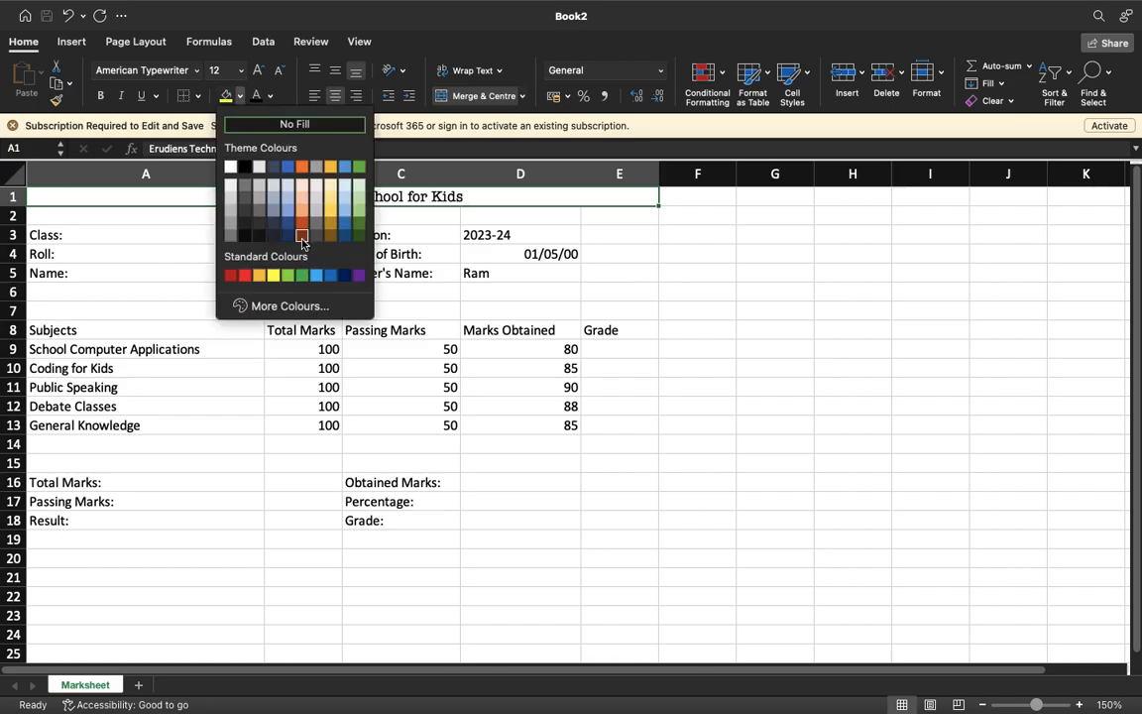
pyautogui.click(303, 197)
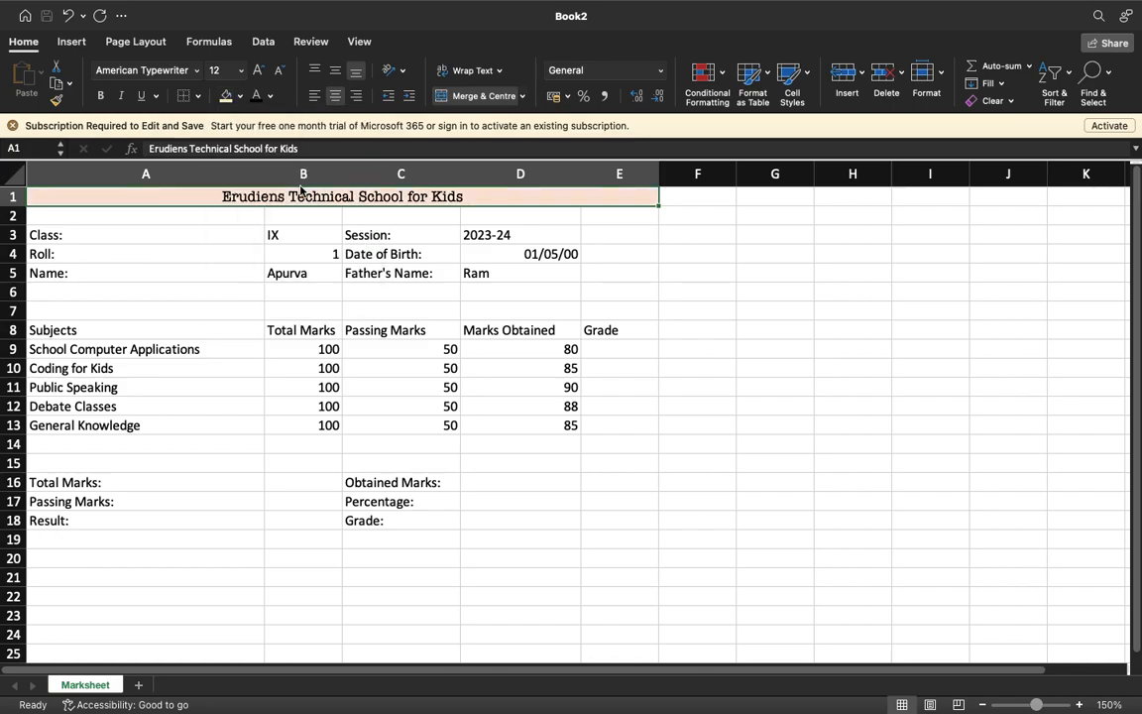
# - Try a light grey theme font colour on the school title
pyautogui.click(270, 97)
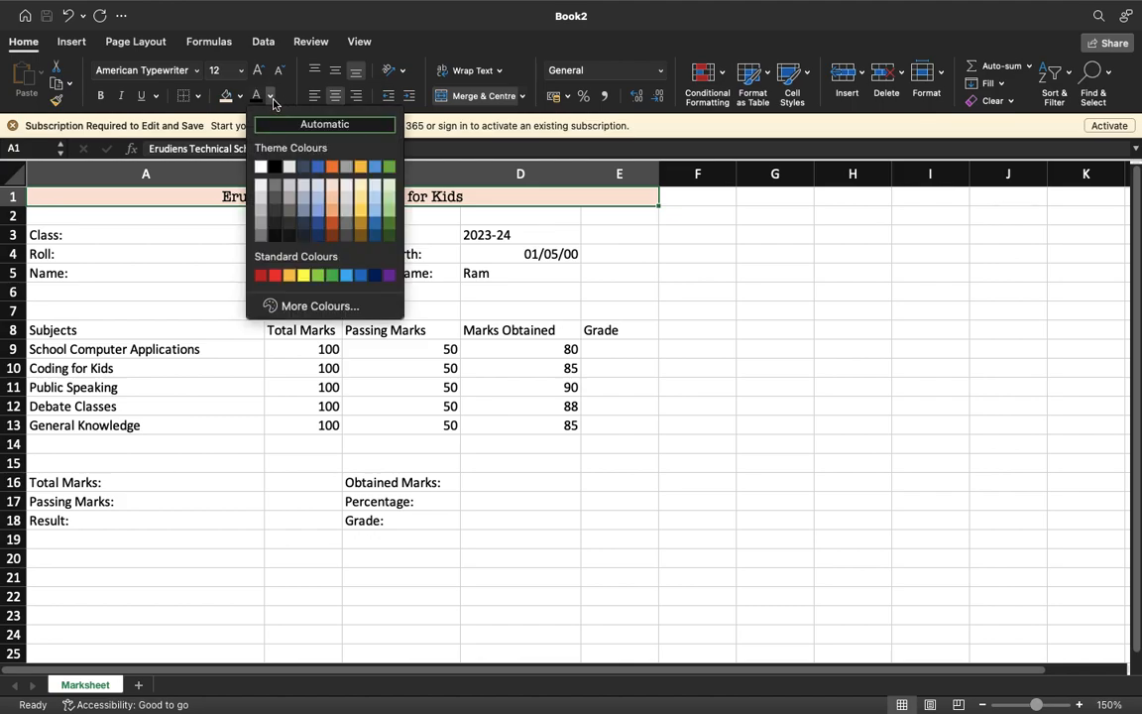
pyautogui.click(272, 99)
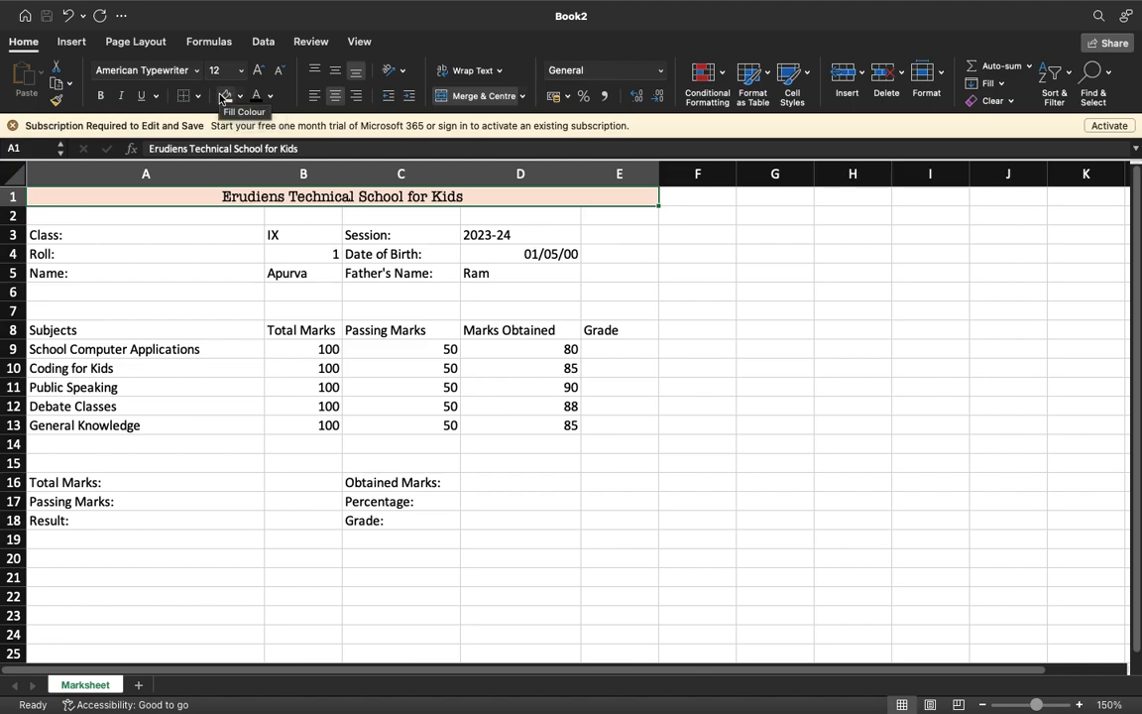
pyautogui.click(271, 99)
pyautogui.click(292, 190)
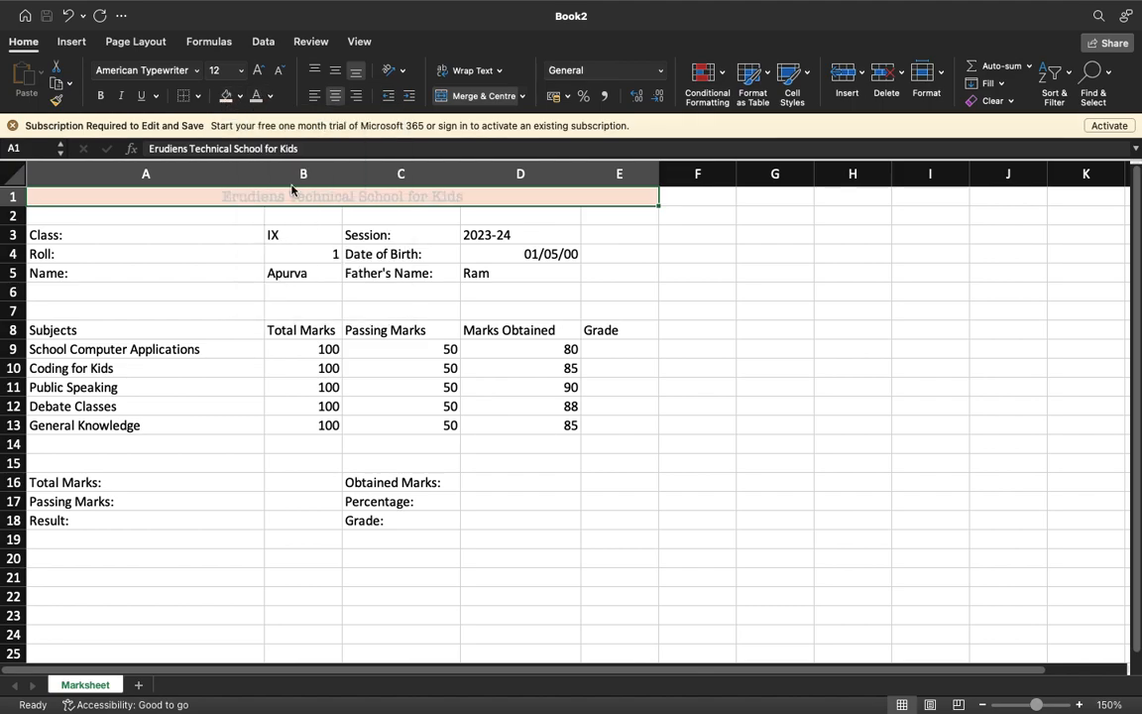
# - Set the school title's font colour to the standard dark red and make it bold
pyautogui.click(270, 96)
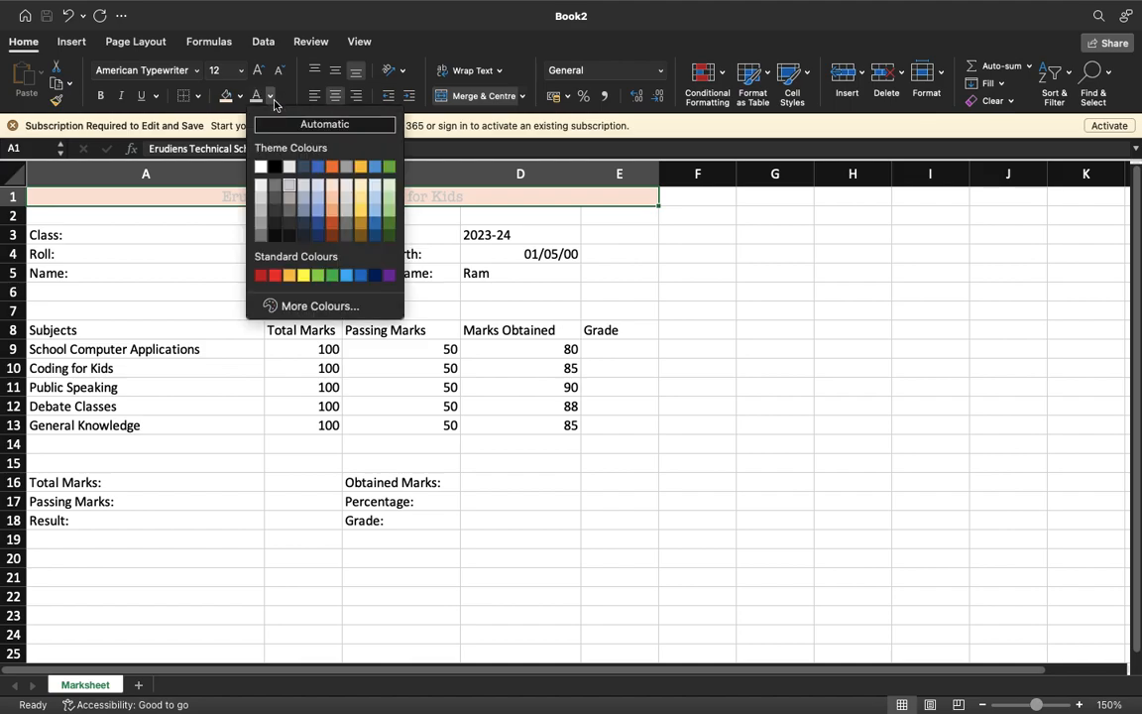
pyautogui.click(261, 275)
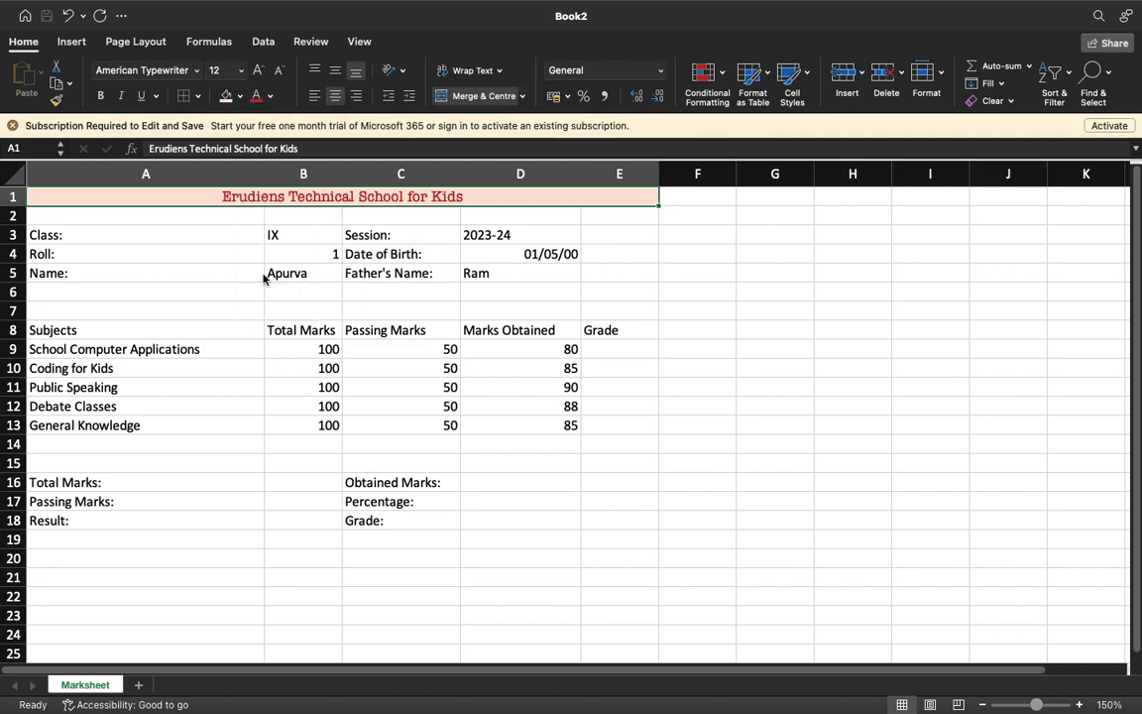
pyautogui.click(102, 96)
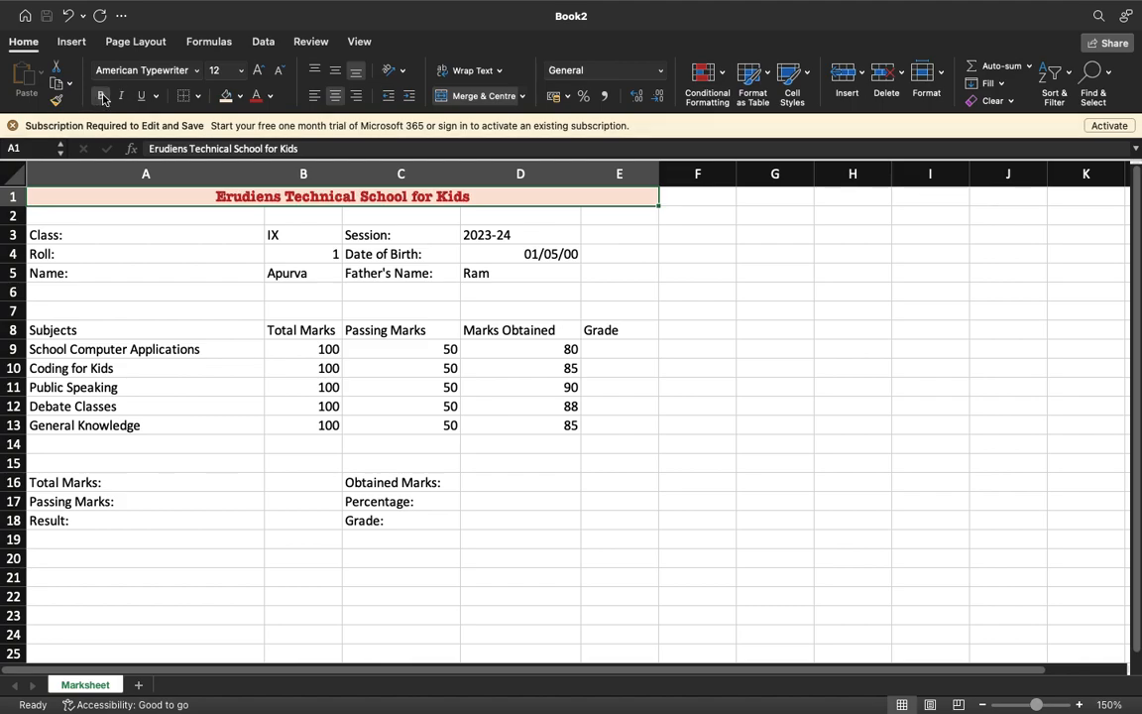
# - Increase the school title's font size, trying 16 before settling on 20
pyautogui.click(240, 71)
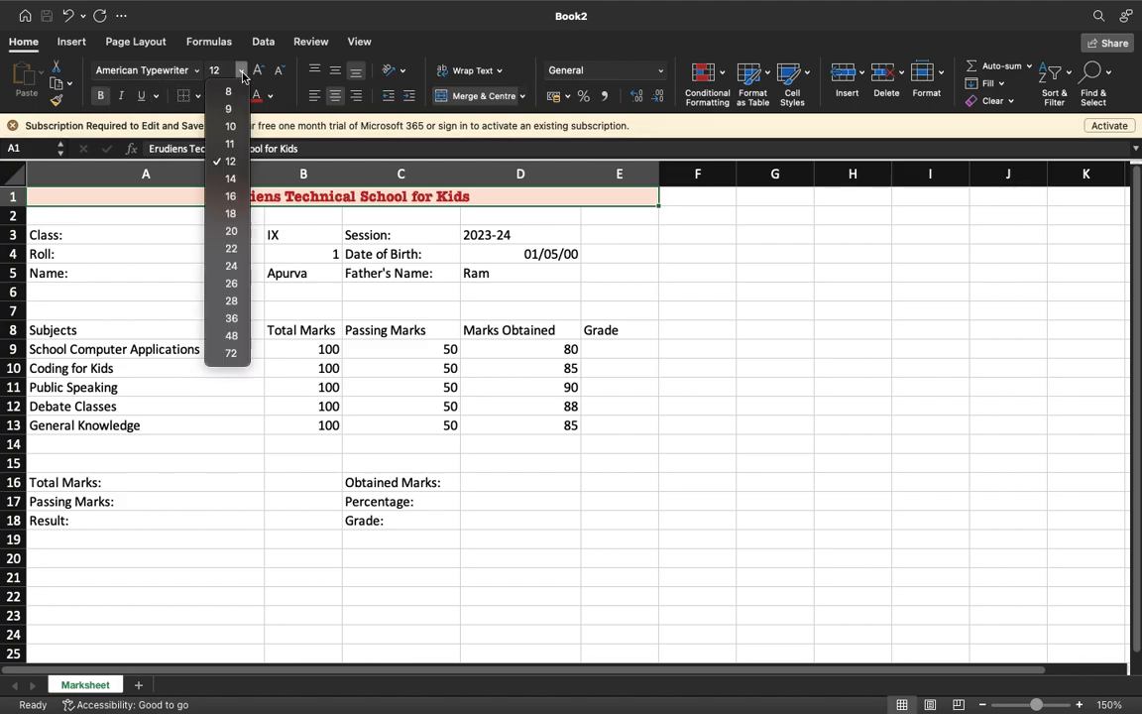
pyautogui.click(243, 73)
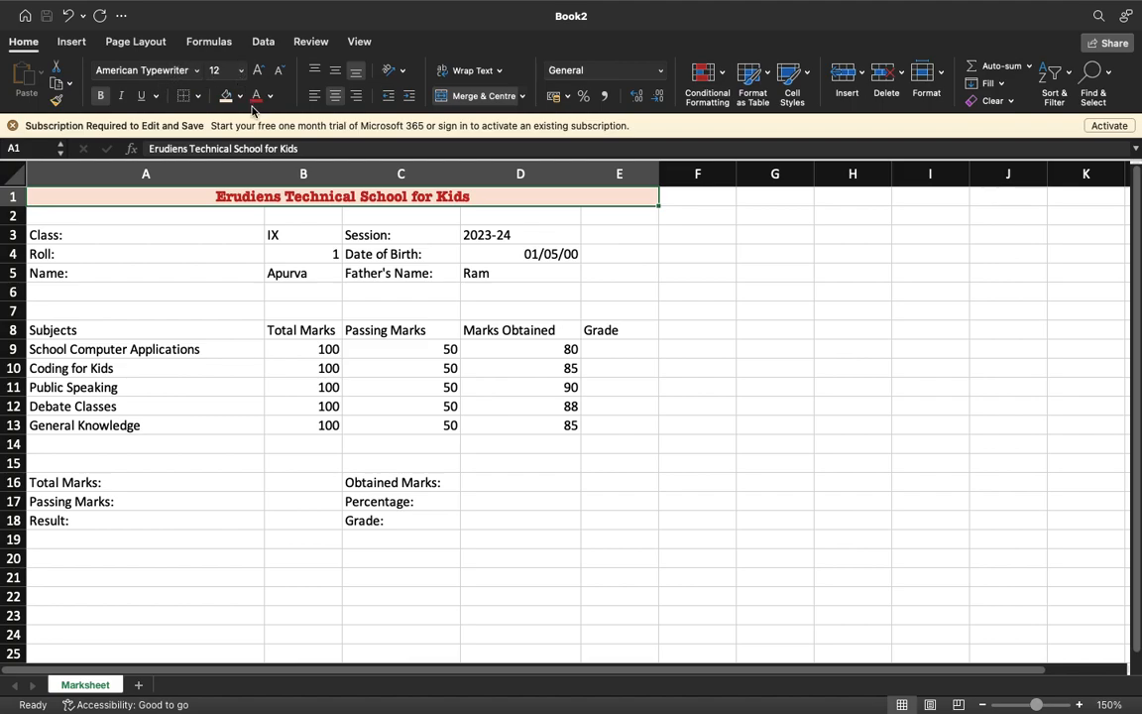
pyautogui.click(242, 71)
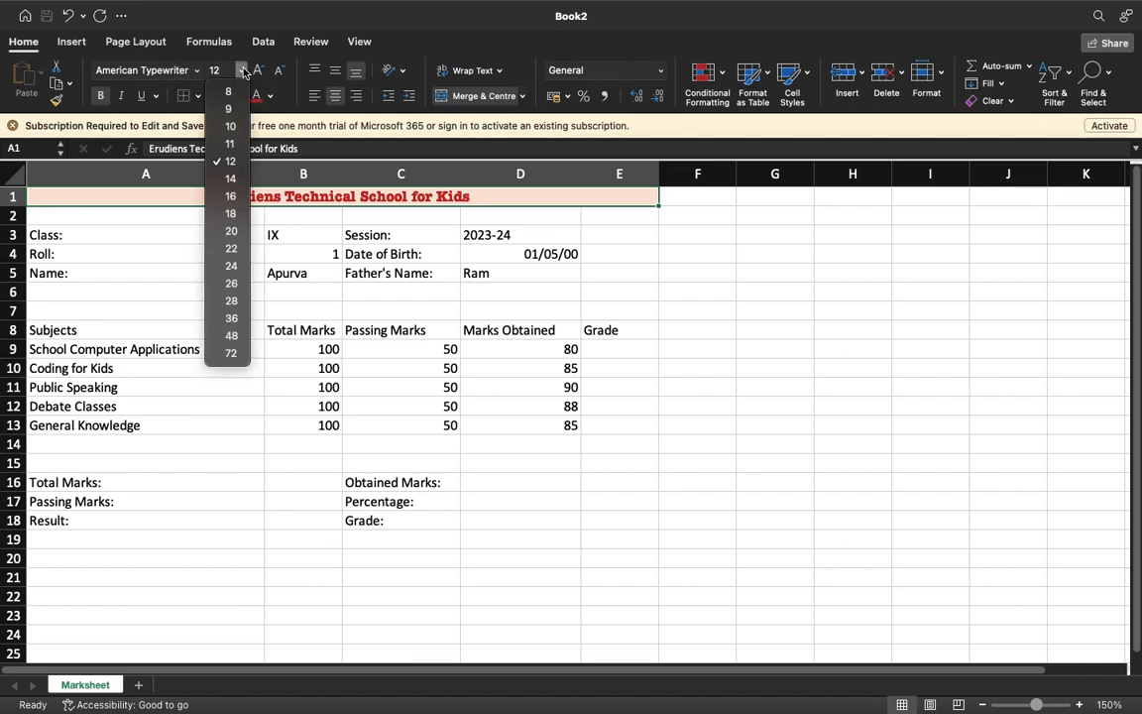
pyautogui.click(226, 202)
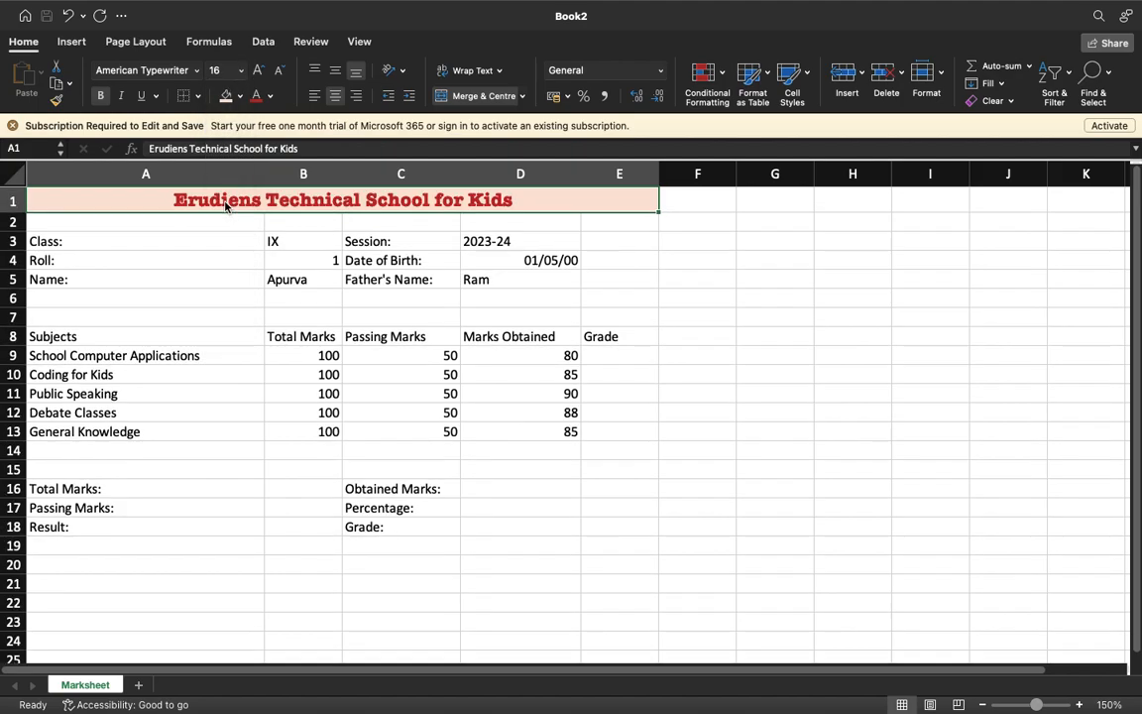
pyautogui.click(242, 71)
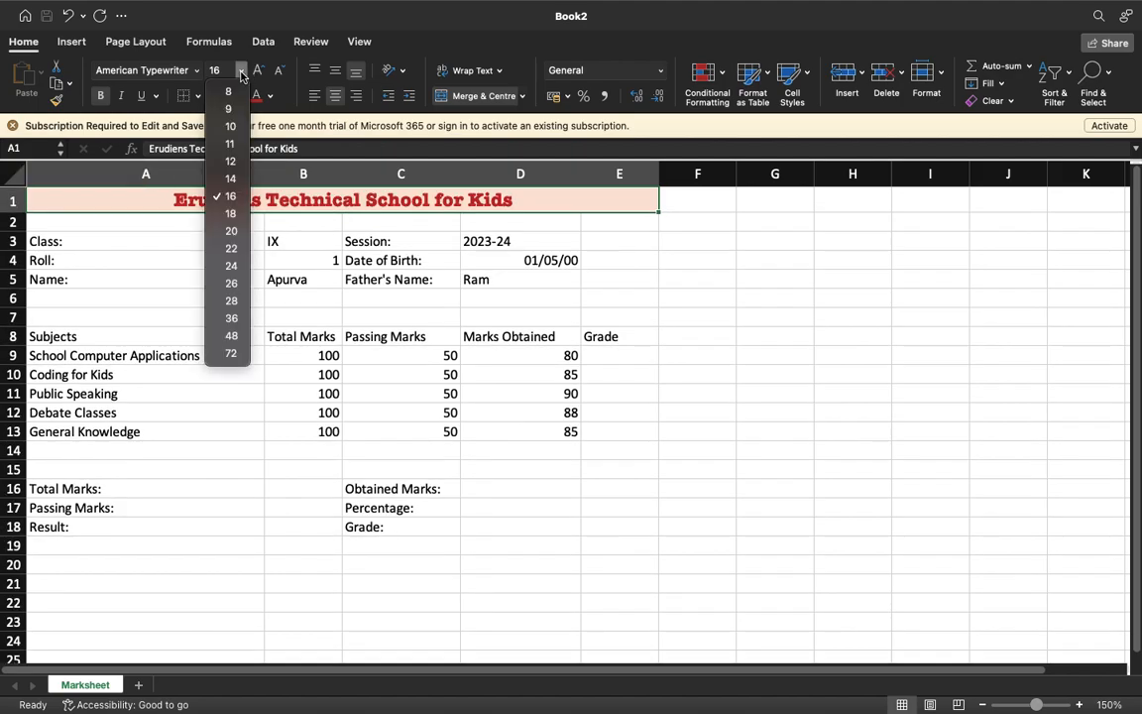
pyautogui.click(228, 232)
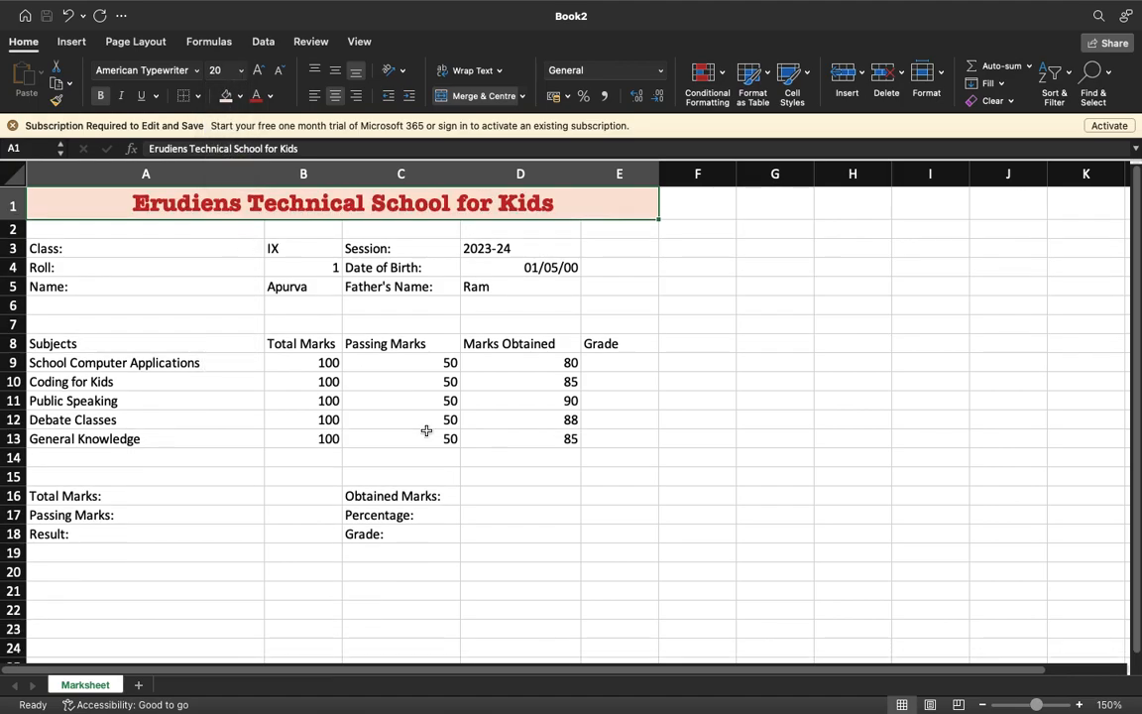
pyautogui.click(301, 303)
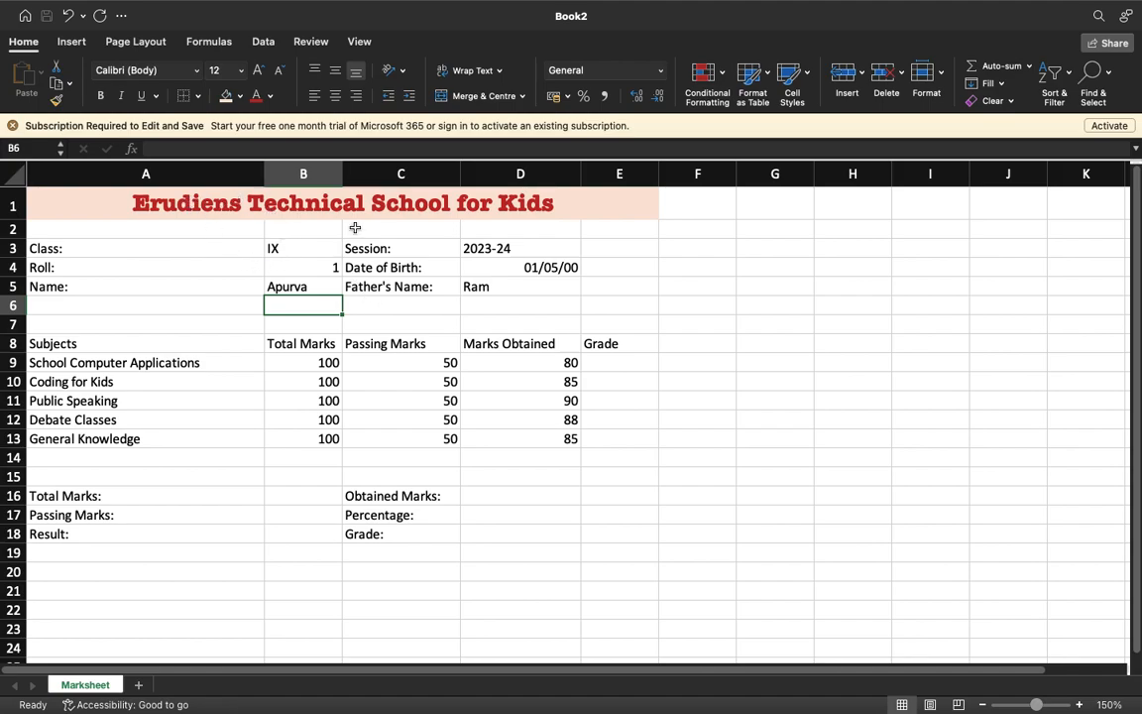
# - Change the fill of the merged school title cell to the lightest blue theme colour
pyautogui.click(209, 209)
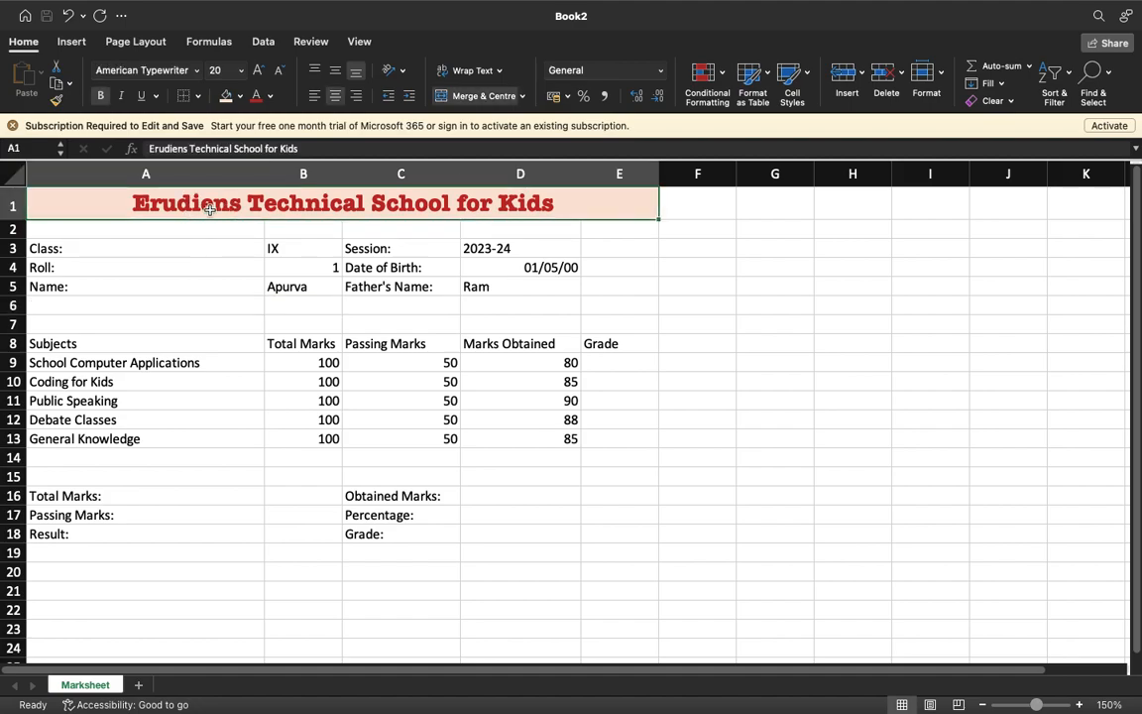
pyautogui.click(240, 96)
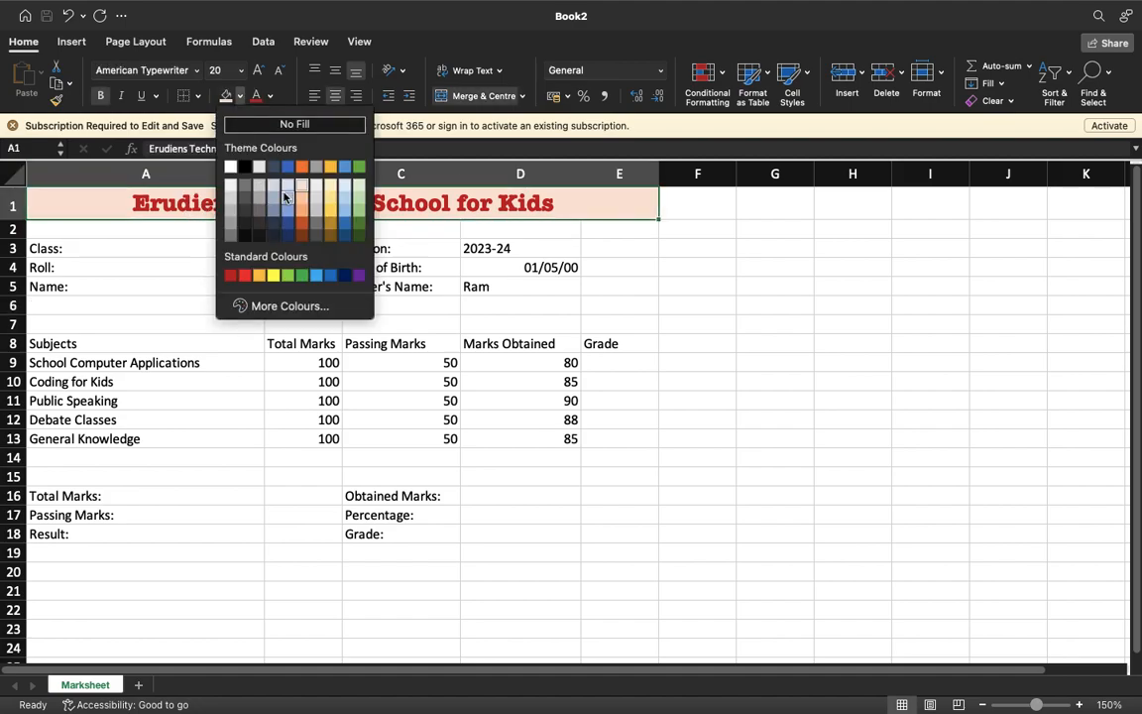
pyautogui.click(286, 184)
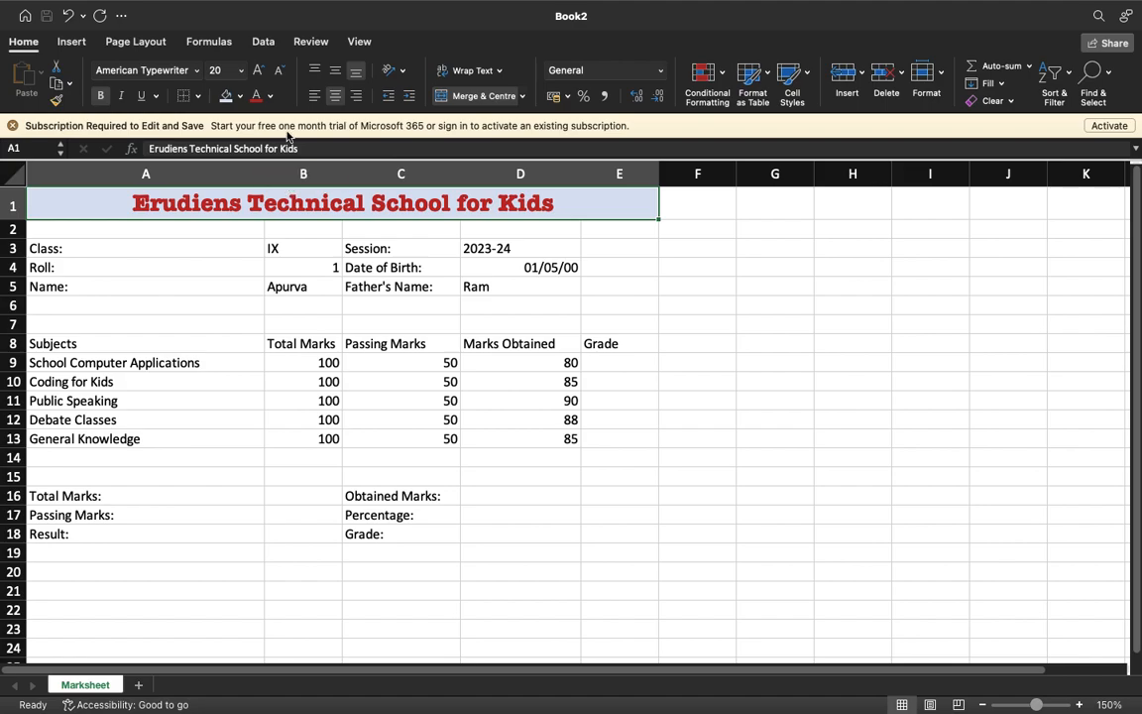
pyautogui.click(347, 266)
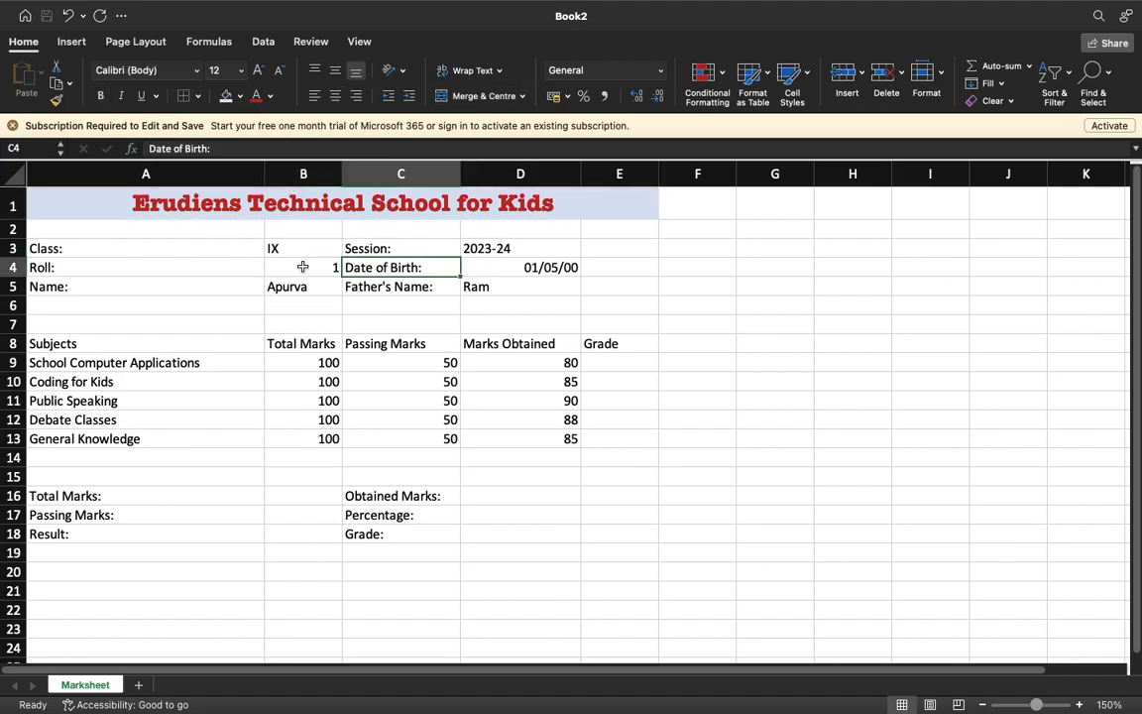
# - Make the Class, Roll and Name labels in A3 to A5 bold
pyautogui.click(161, 246)
pyautogui.moveTo(154, 245); pyautogui.dragTo(150, 285)
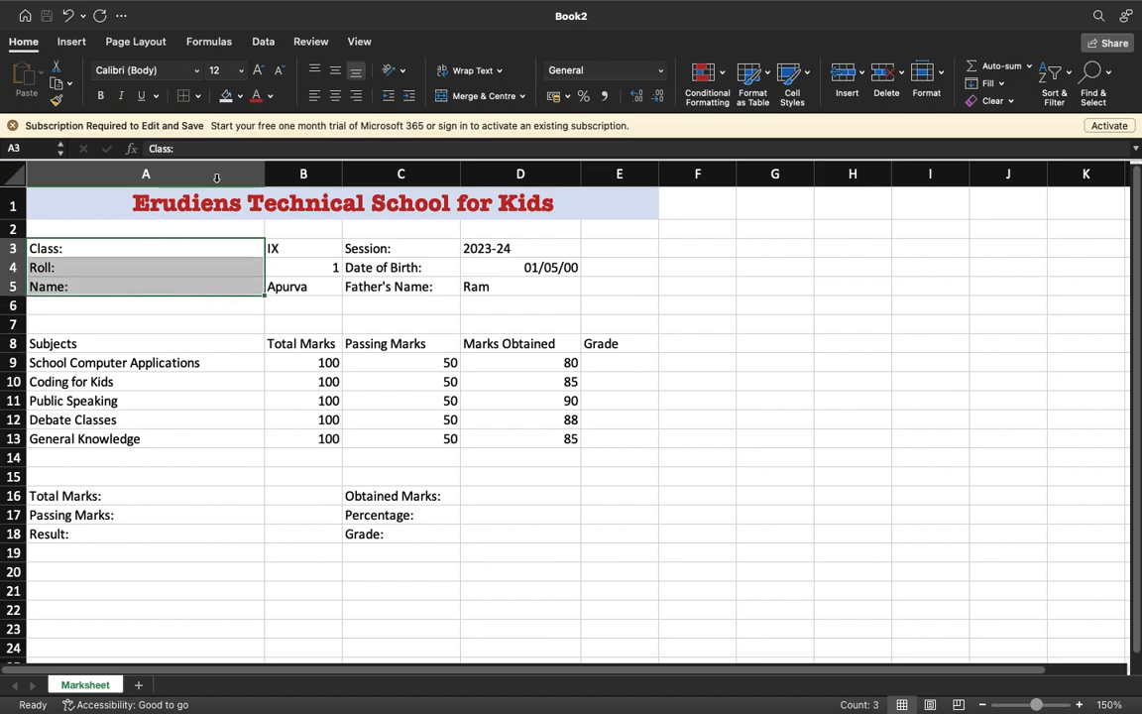
pyautogui.click(191, 281)
pyautogui.moveTo(185, 246); pyautogui.dragTo(184, 284)
pyautogui.click(100, 97)
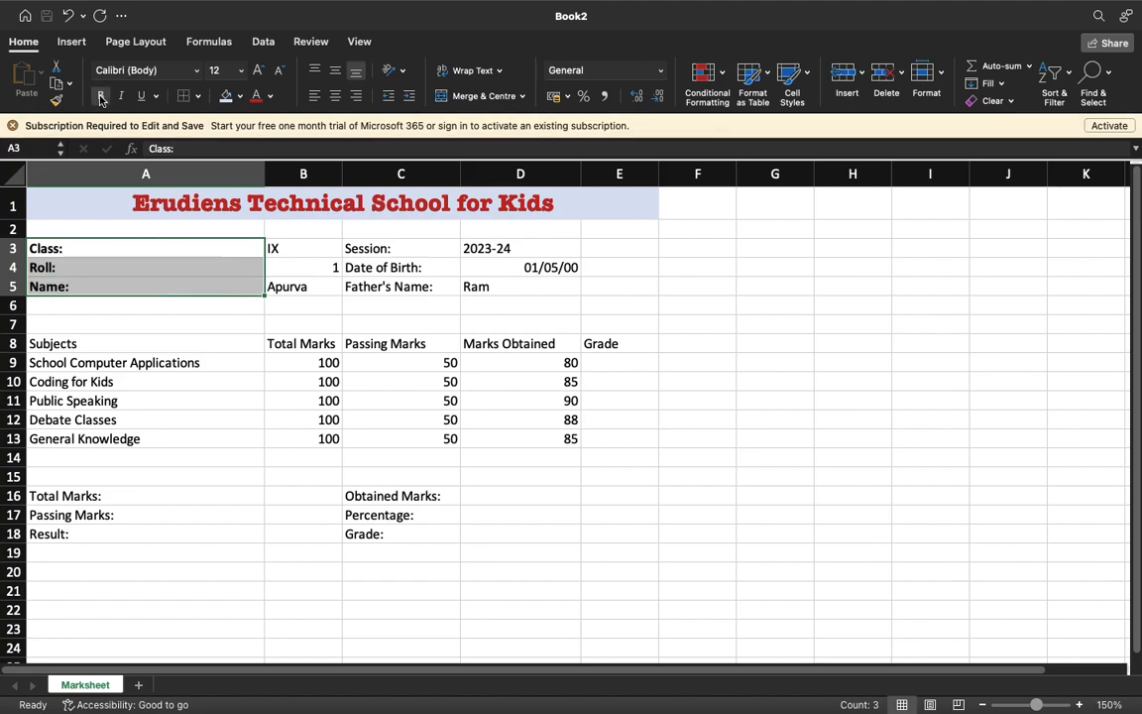
# - Set the font of the Class, Roll and Name labels to Abadi MT
pyautogui.click(178, 69)
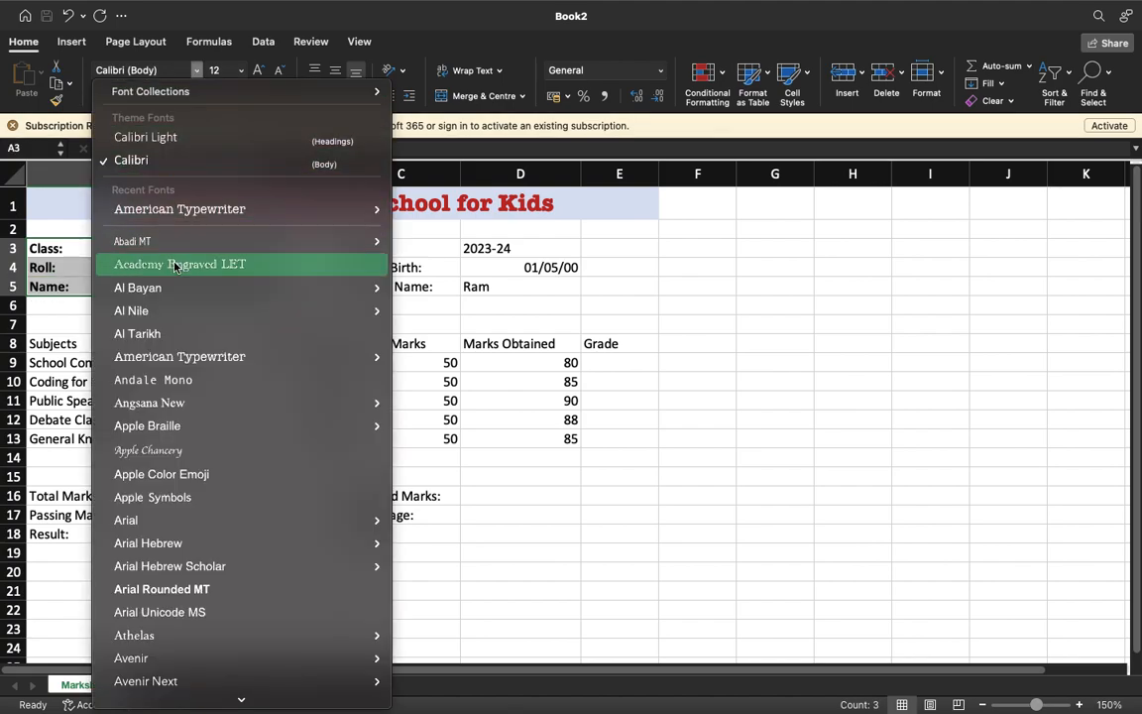
pyautogui.moveTo(172, 298)
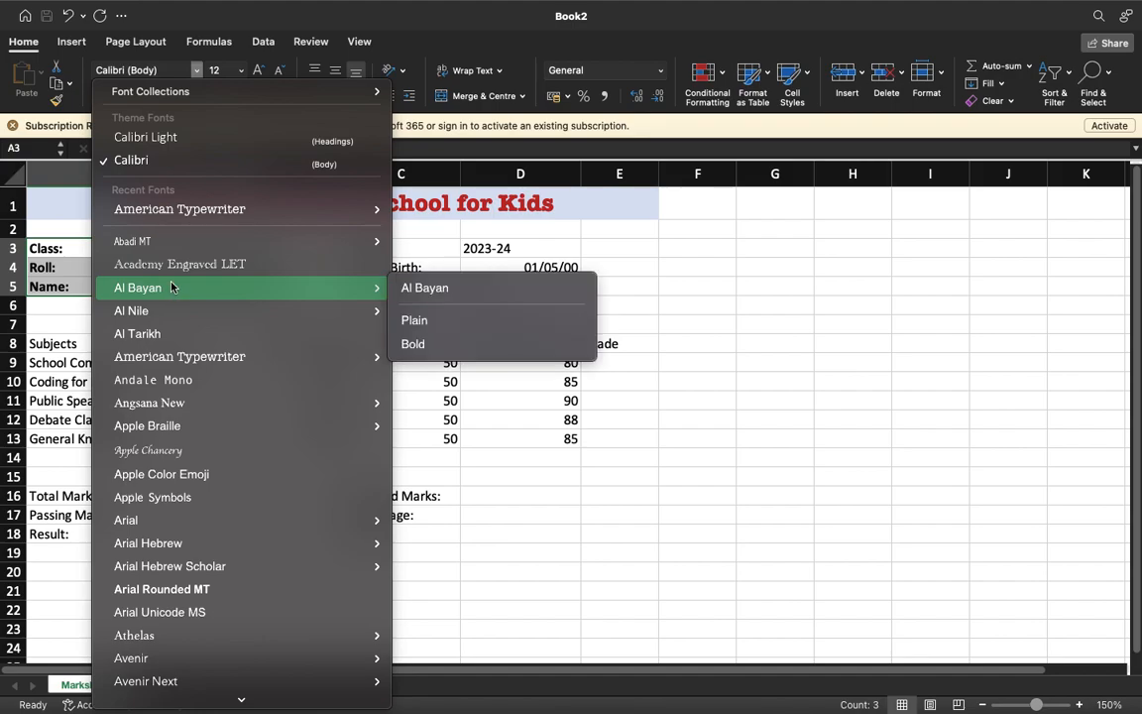
pyautogui.moveTo(172, 253)
pyautogui.click(174, 245)
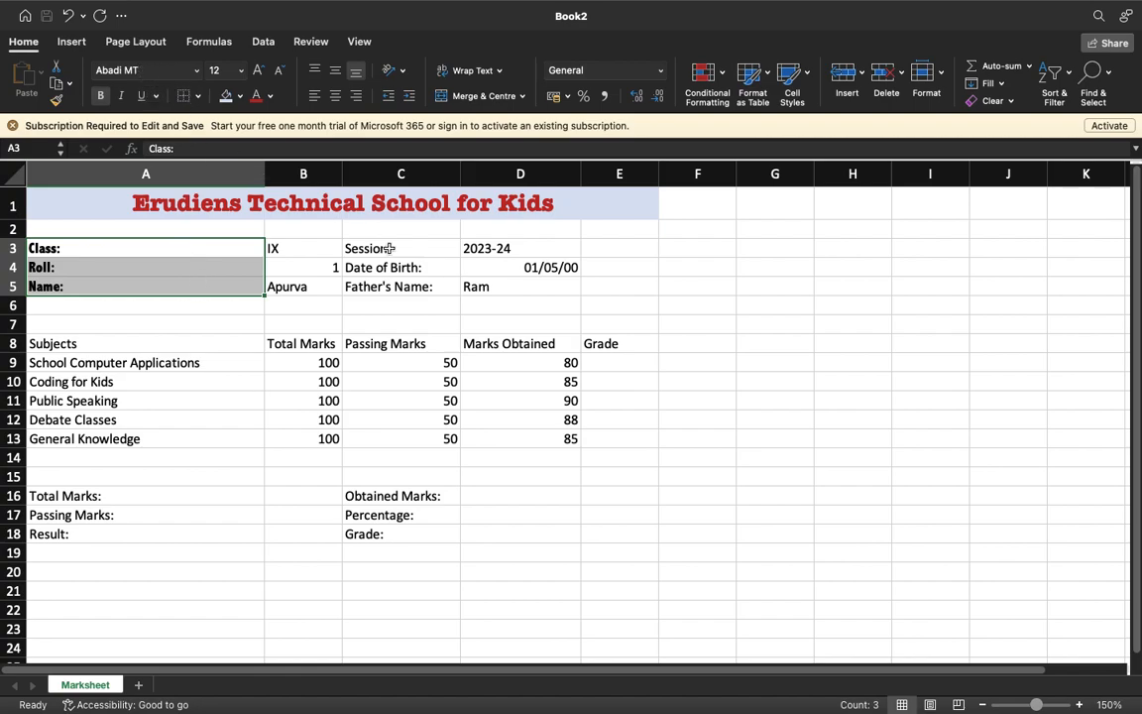
pyautogui.moveTo(390, 248); pyautogui.dragTo(377, 283)
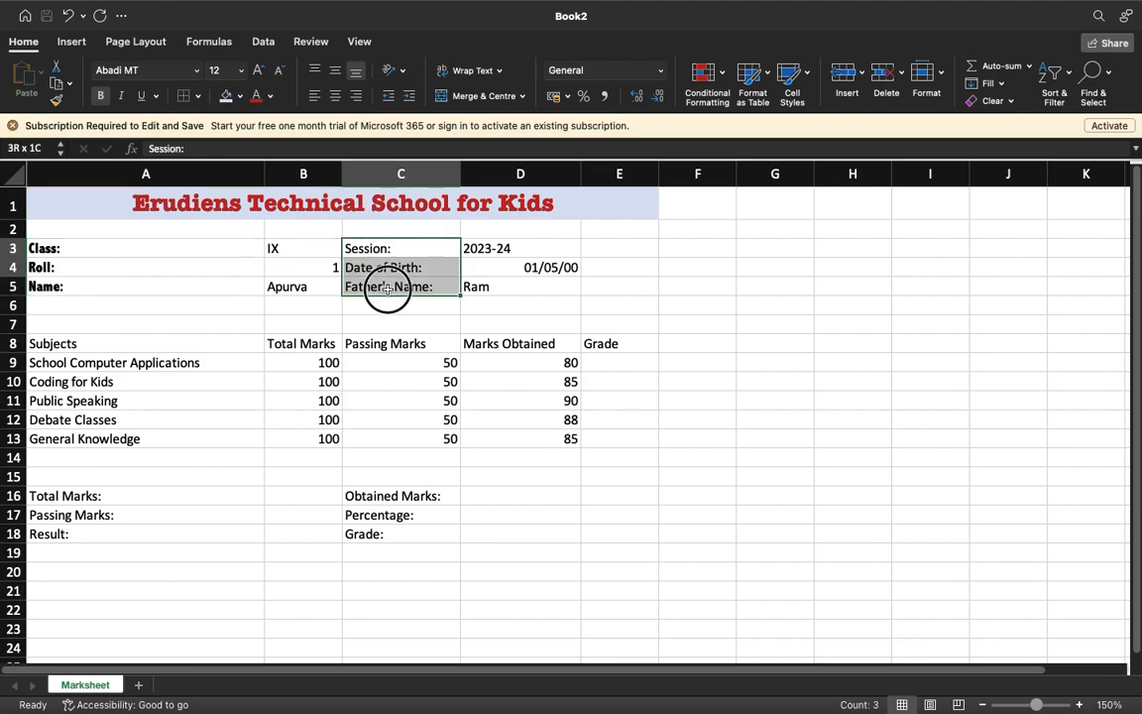
pyautogui.click(175, 247)
pyautogui.moveTo(174, 247); pyautogui.dragTo(170, 286)
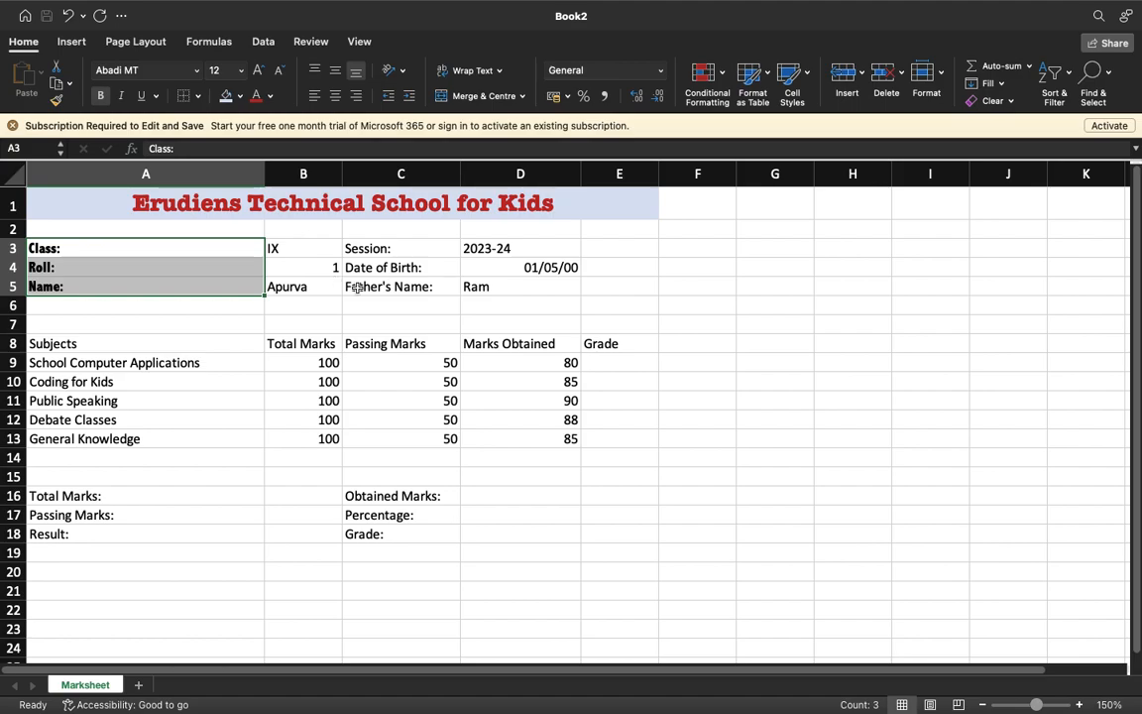
pyautogui.moveTo(396, 243); pyautogui.dragTo(391, 286)
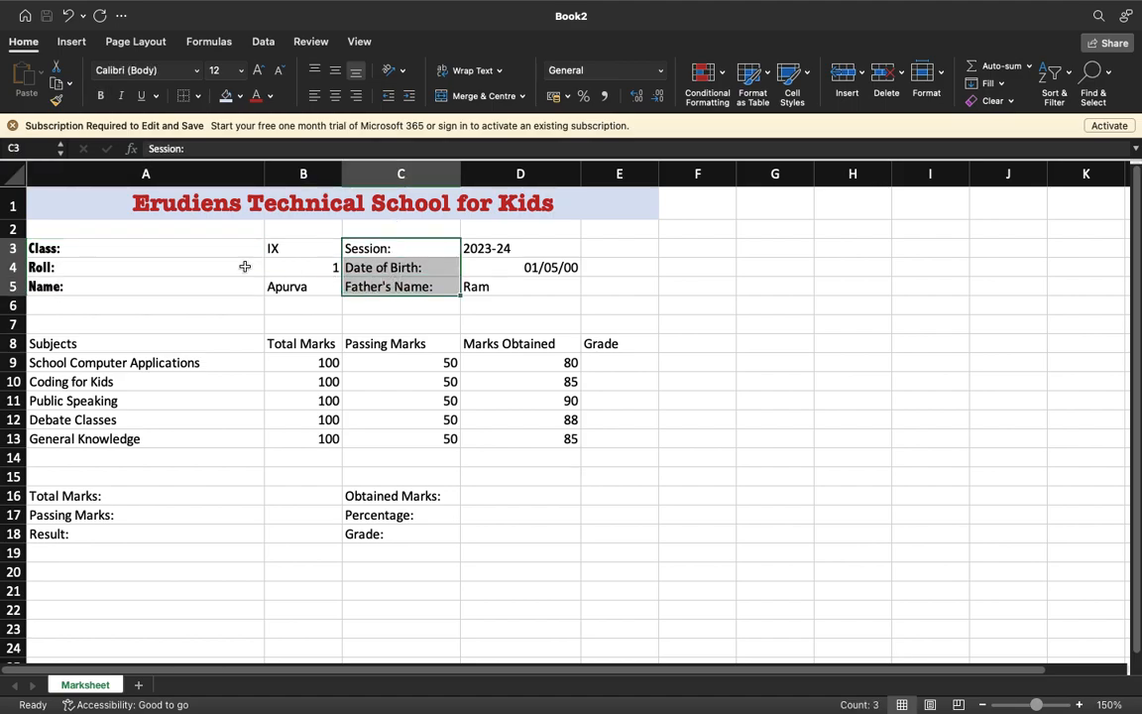
# - Set the labels in A3 to A5 to font size 14 and fill them with the lightest orange theme colour
pyautogui.click(151, 246)
pyautogui.moveTo(151, 249); pyautogui.dragTo(146, 286)
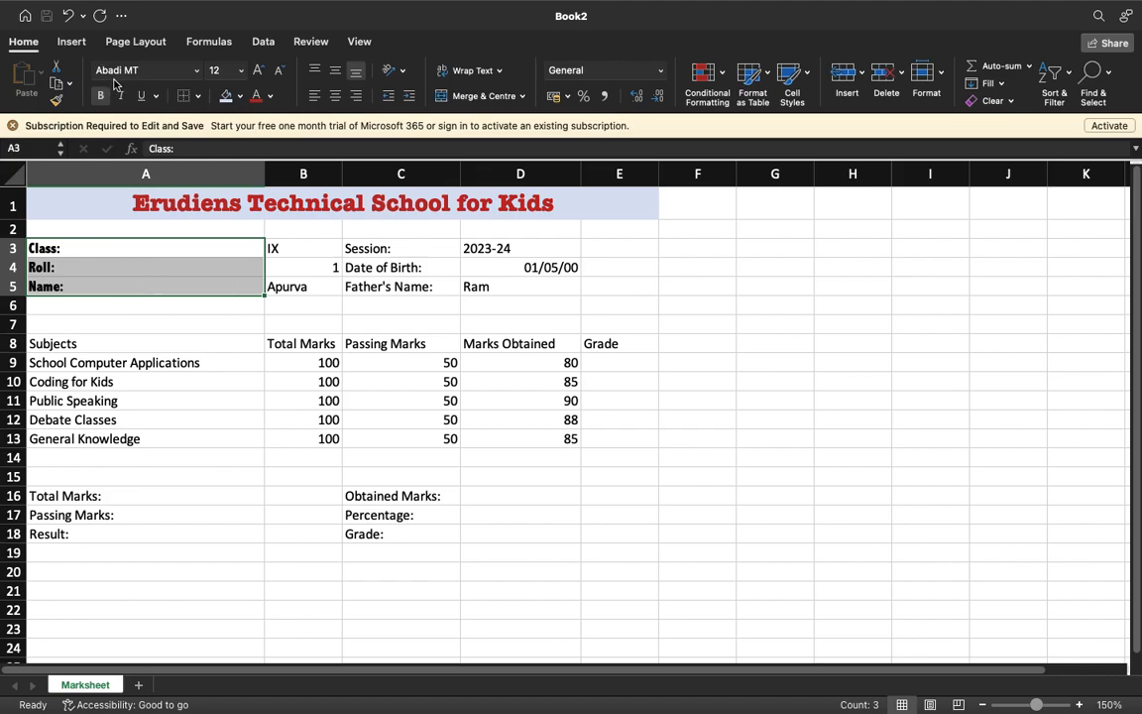
pyautogui.click(239, 70)
pyautogui.click(224, 179)
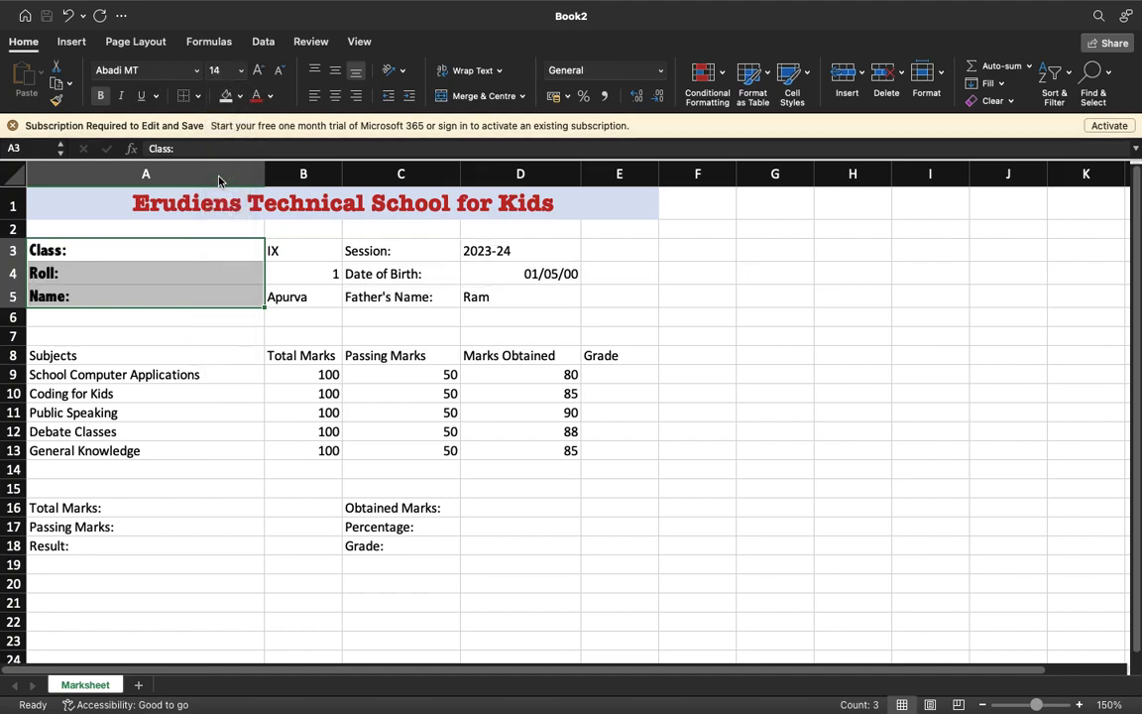
pyautogui.click(239, 96)
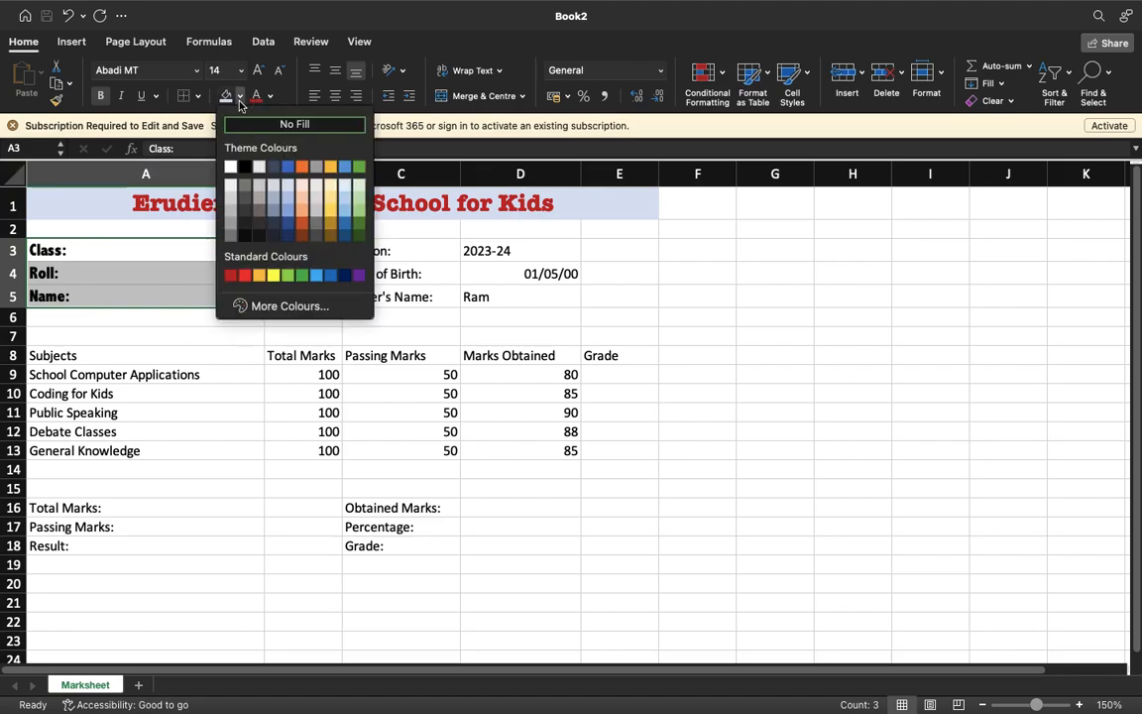
pyautogui.click(301, 185)
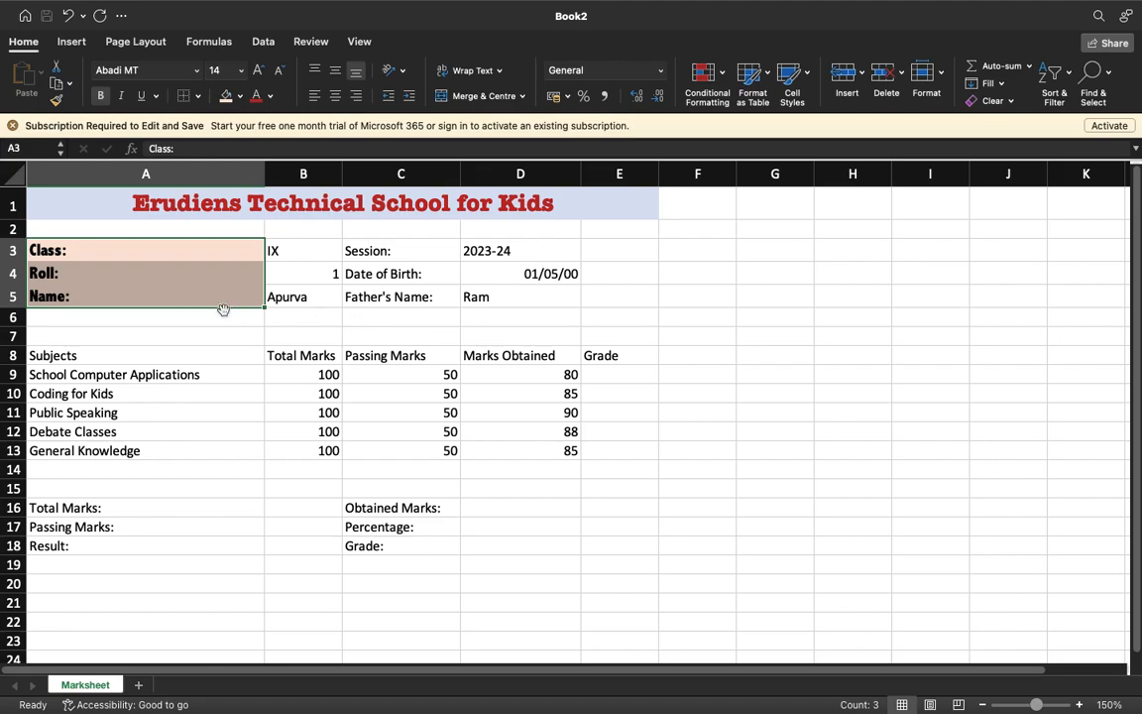
pyautogui.click(191, 256)
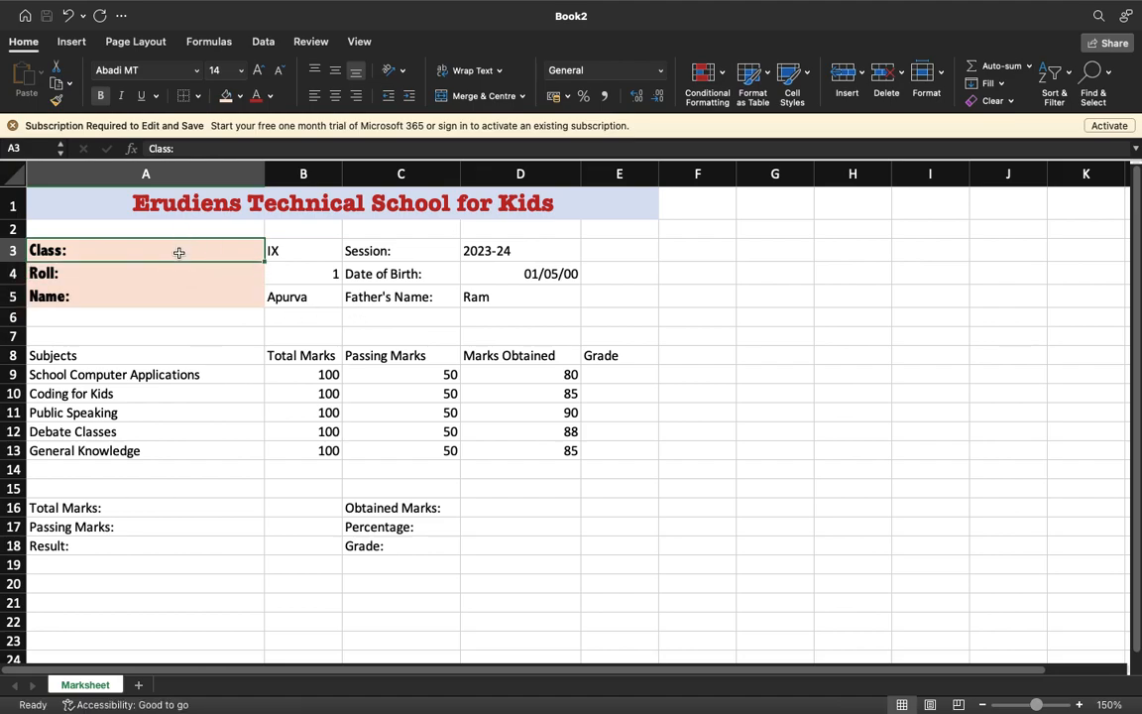
pyautogui.click(179, 293)
pyautogui.click(173, 255)
pyautogui.moveTo(173, 255); pyautogui.dragTo(174, 286)
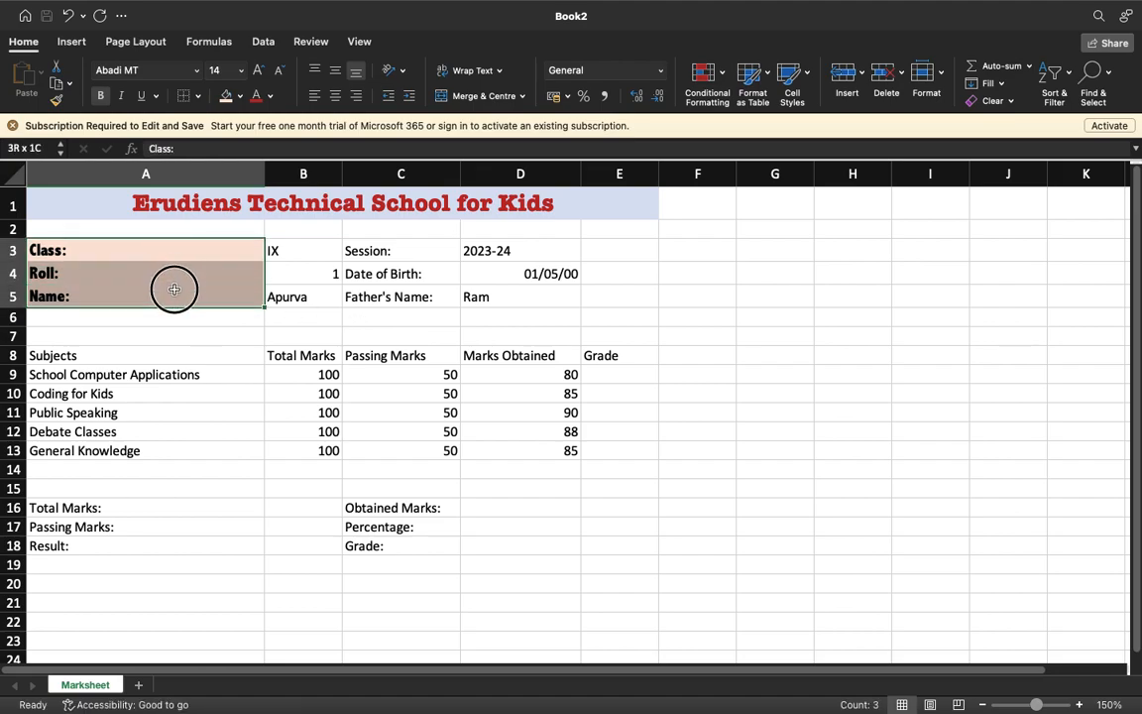
pyautogui.click(379, 249)
pyautogui.moveTo(379, 250); pyautogui.dragTo(377, 303)
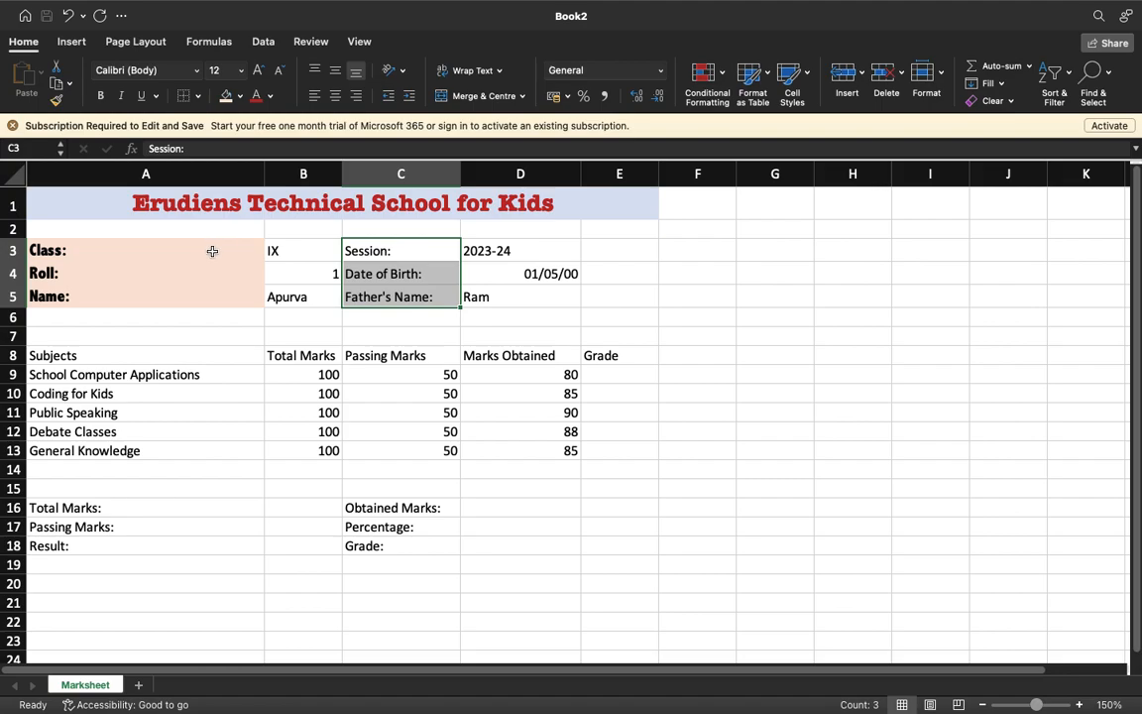
# - Copy the Class label's formatting with Format Painter onto the Session, Date of Birth and Father's Name labels in C3 to C5
pyautogui.moveTo(212, 250)
pyautogui.mouseDown()
pyautogui.moveTo(209, 300)
pyautogui.moveTo(192, 249)
pyautogui.mouseUp()
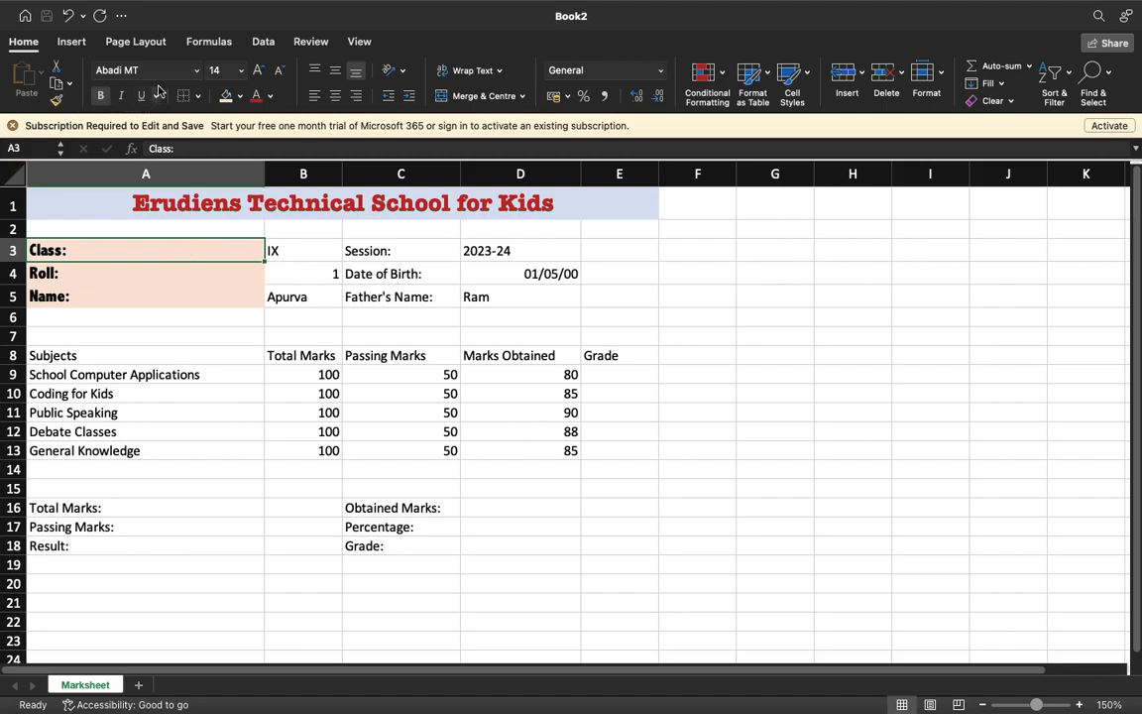
pyautogui.click(59, 103)
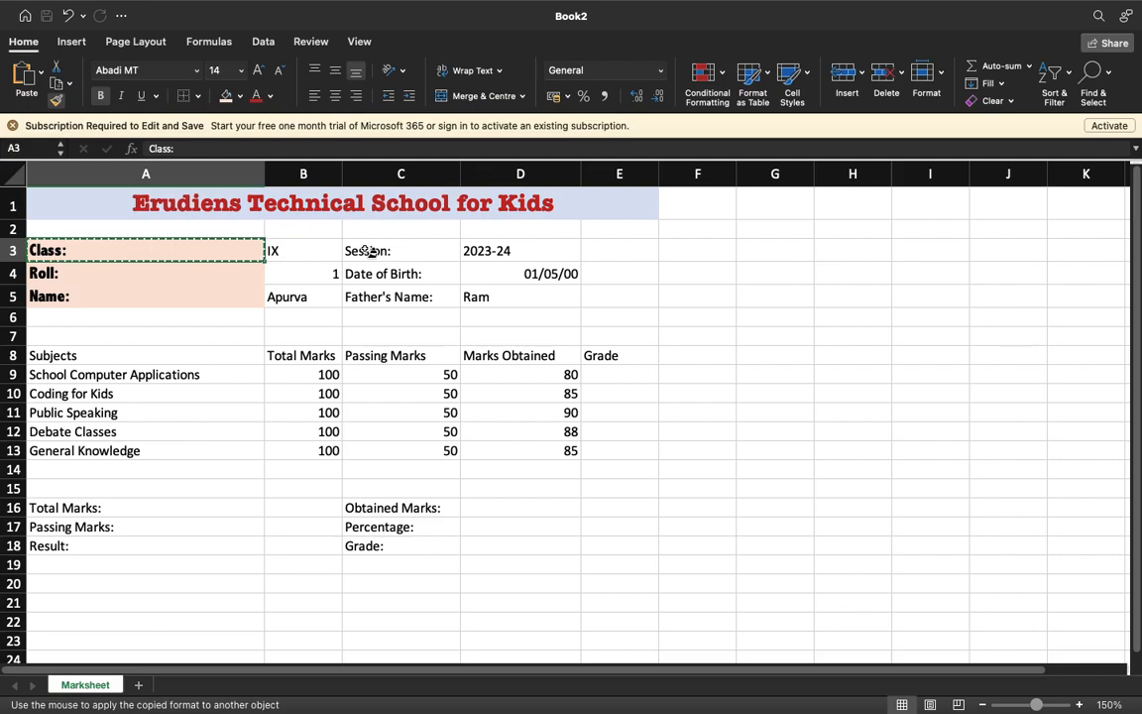
pyautogui.moveTo(368, 251); pyautogui.dragTo(368, 297)
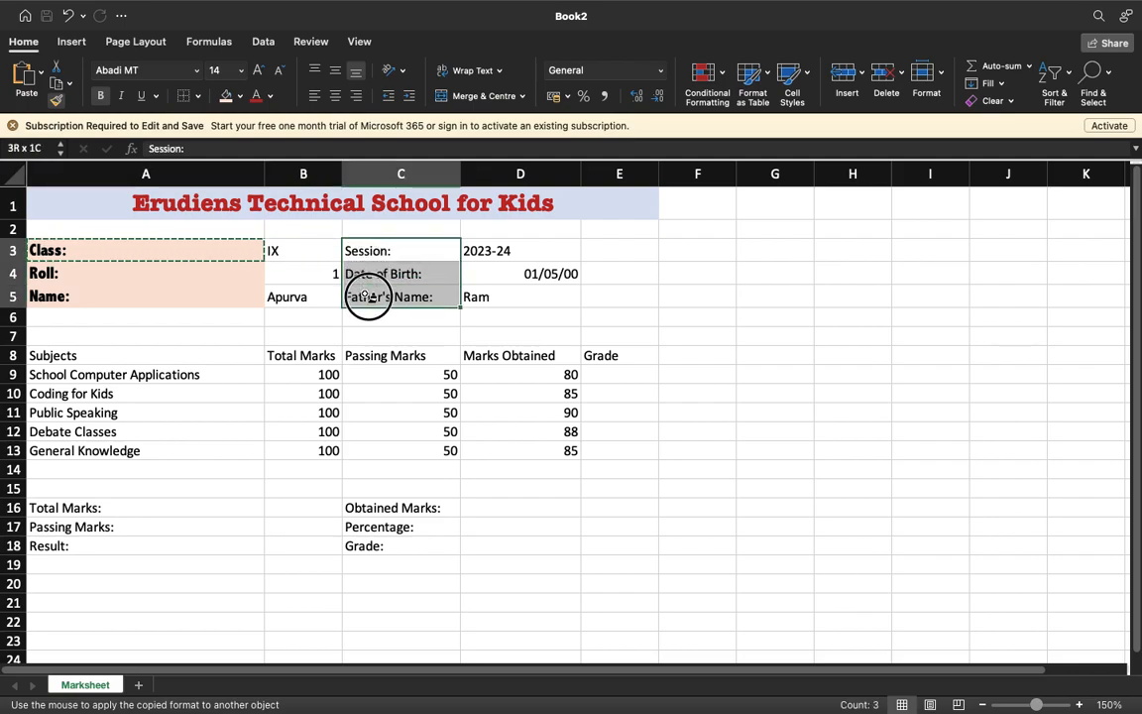
# - Apply the Class label's formatting once more to the Session, Date of Birth and Father's Name labels using Format Painter
pyautogui.moveTo(368, 296); pyautogui.dragTo(370, 299)
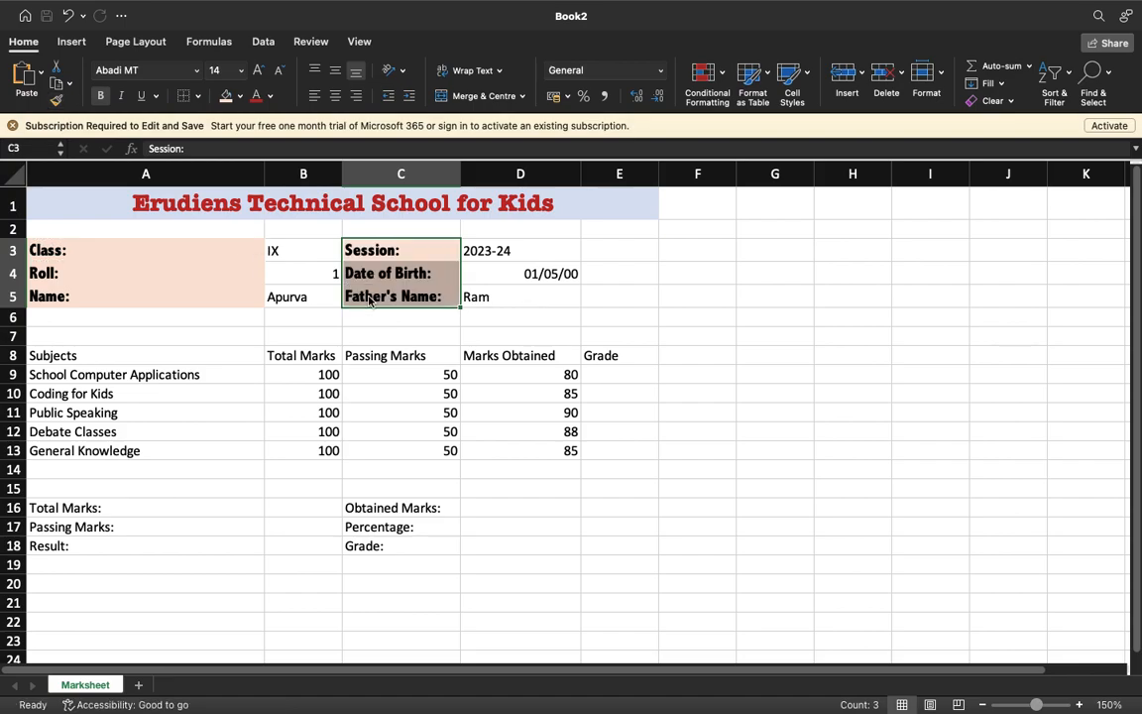
pyautogui.click(198, 247)
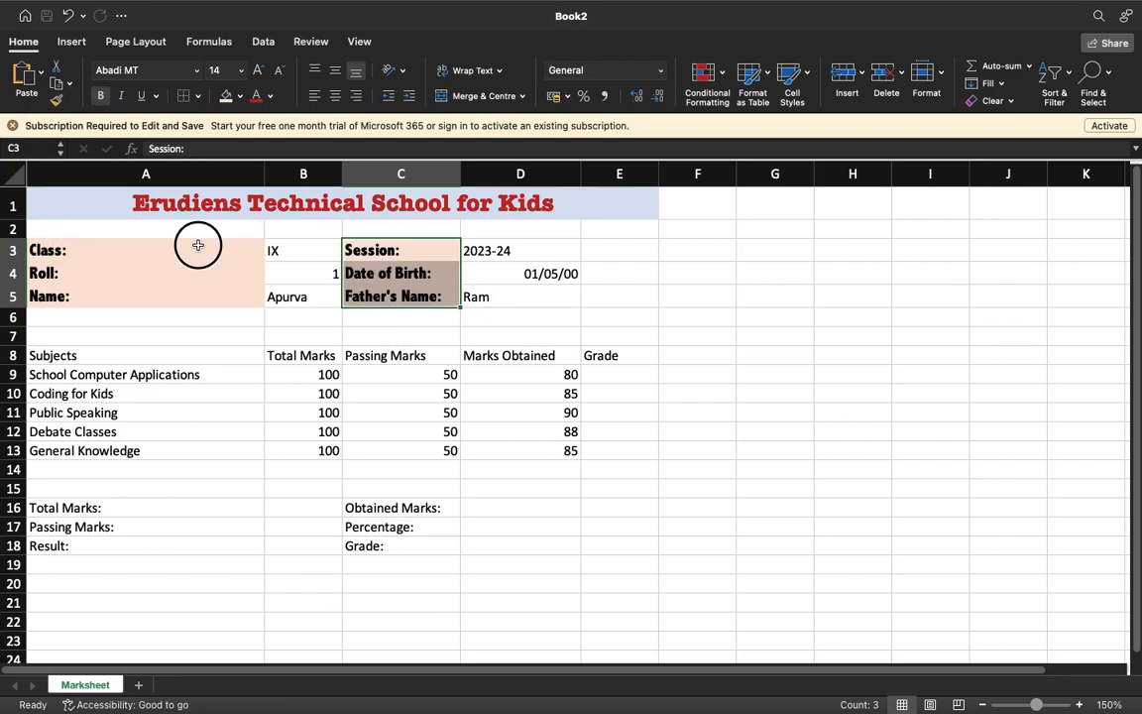
pyautogui.click(57, 100)
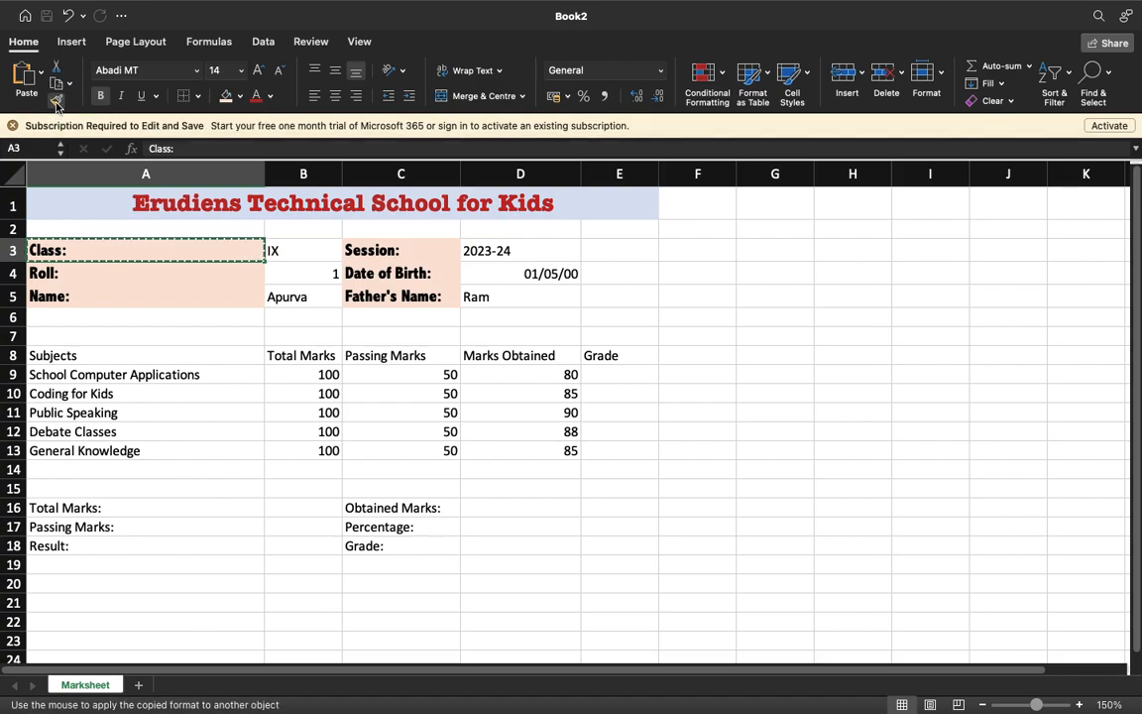
pyautogui.moveTo(359, 251); pyautogui.dragTo(375, 295)
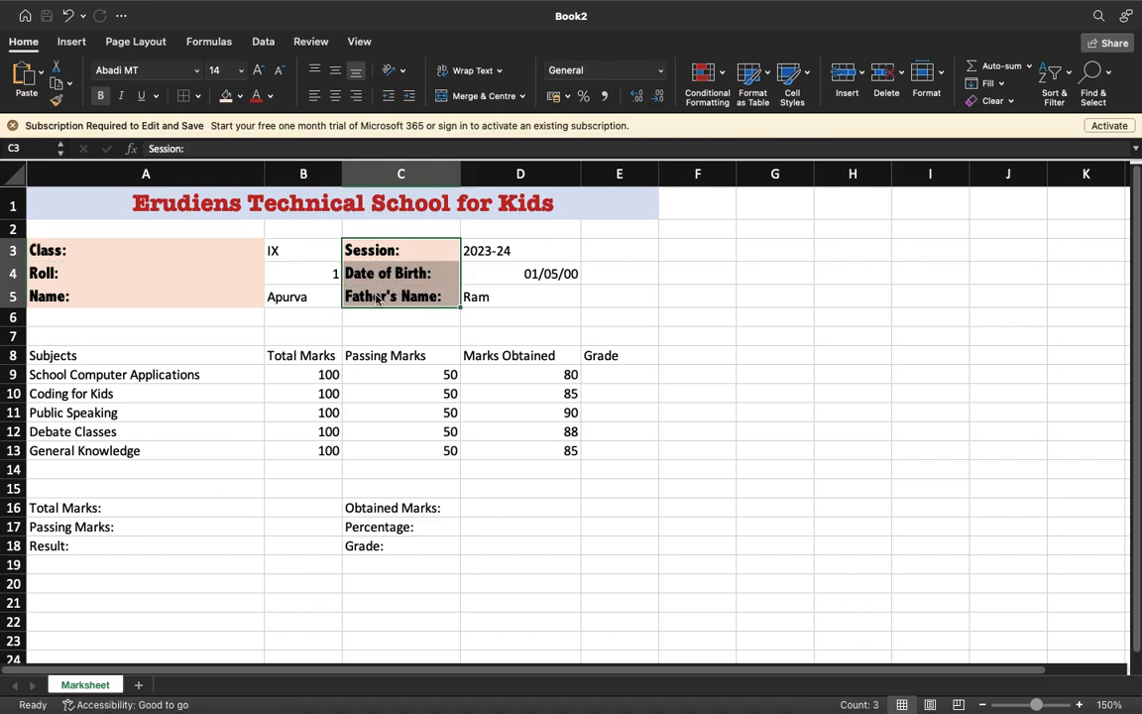
pyautogui.click(414, 253)
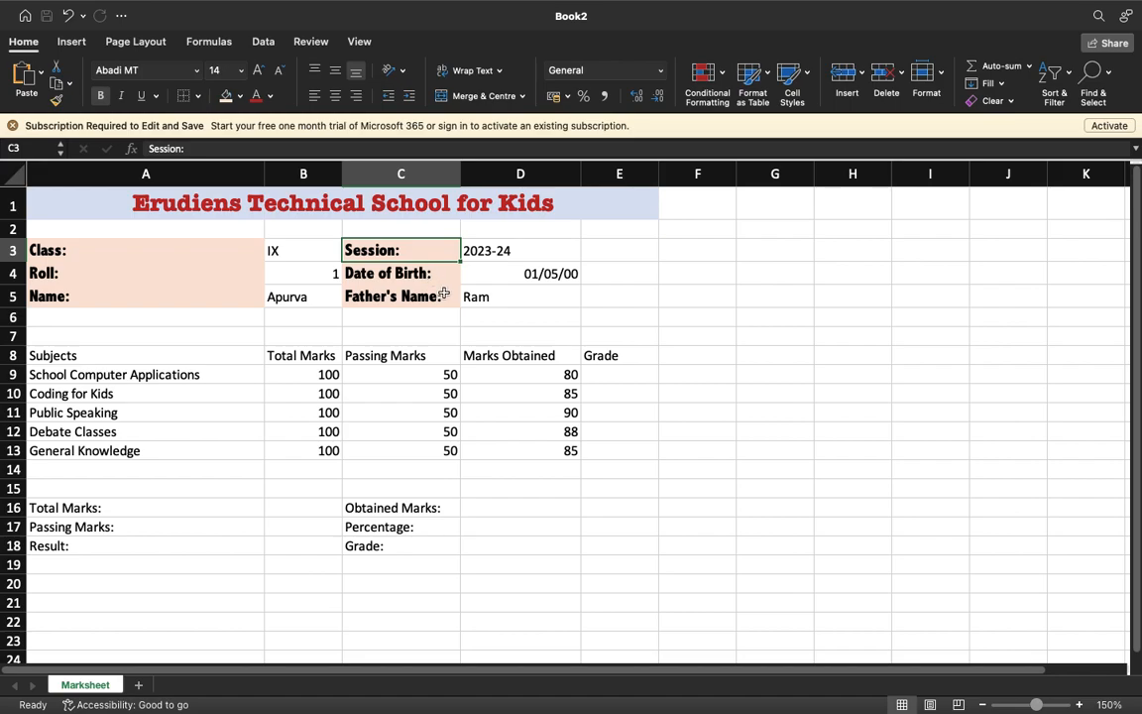
pyautogui.click(441, 294)
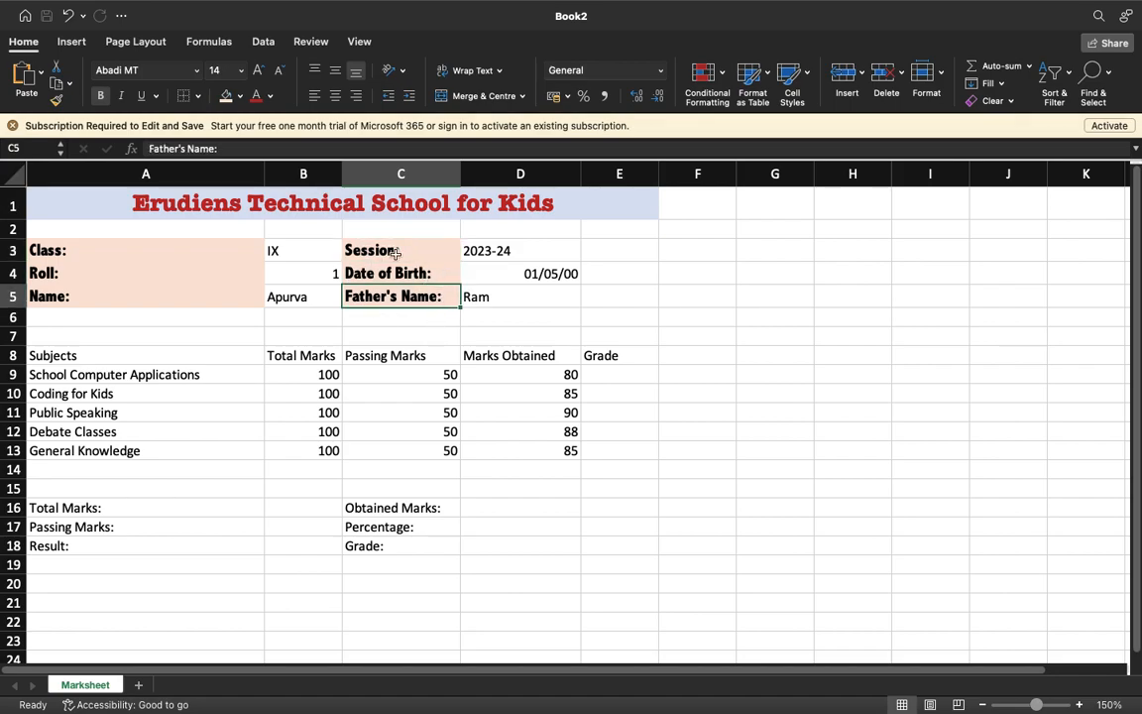
pyautogui.click(390, 249)
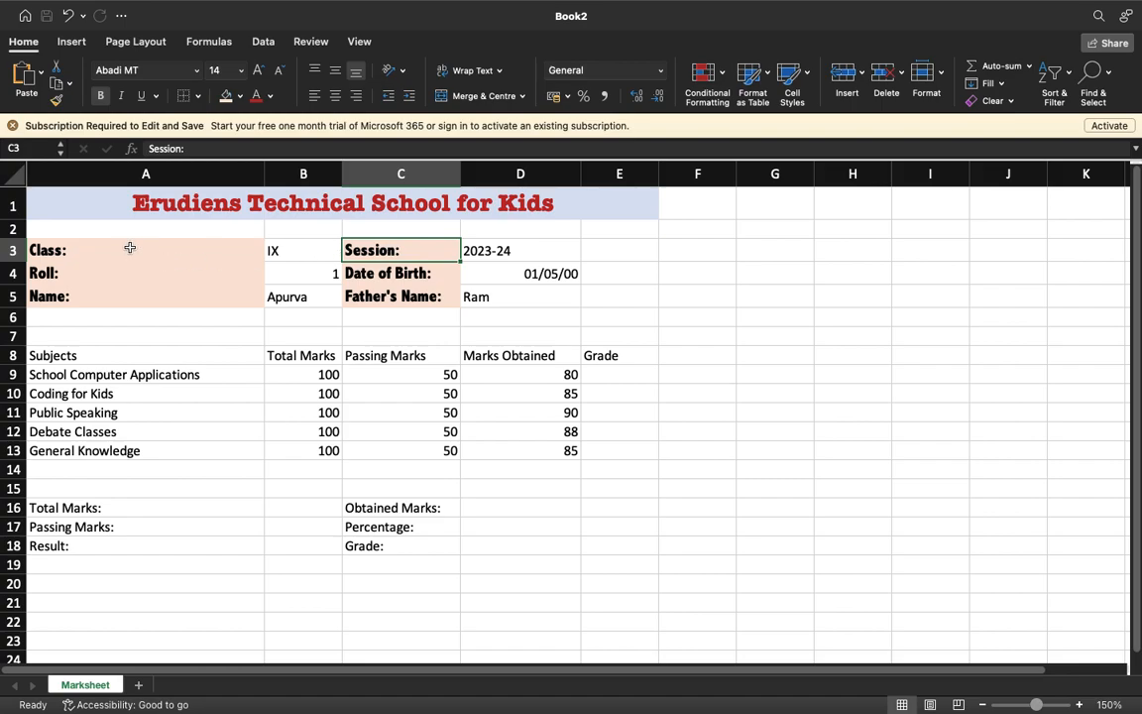
# - Apply All Borders to the student details block A3 to D5 and to the merged school title in row 1
pyautogui.moveTo(130, 246); pyautogui.dragTo(555, 299)
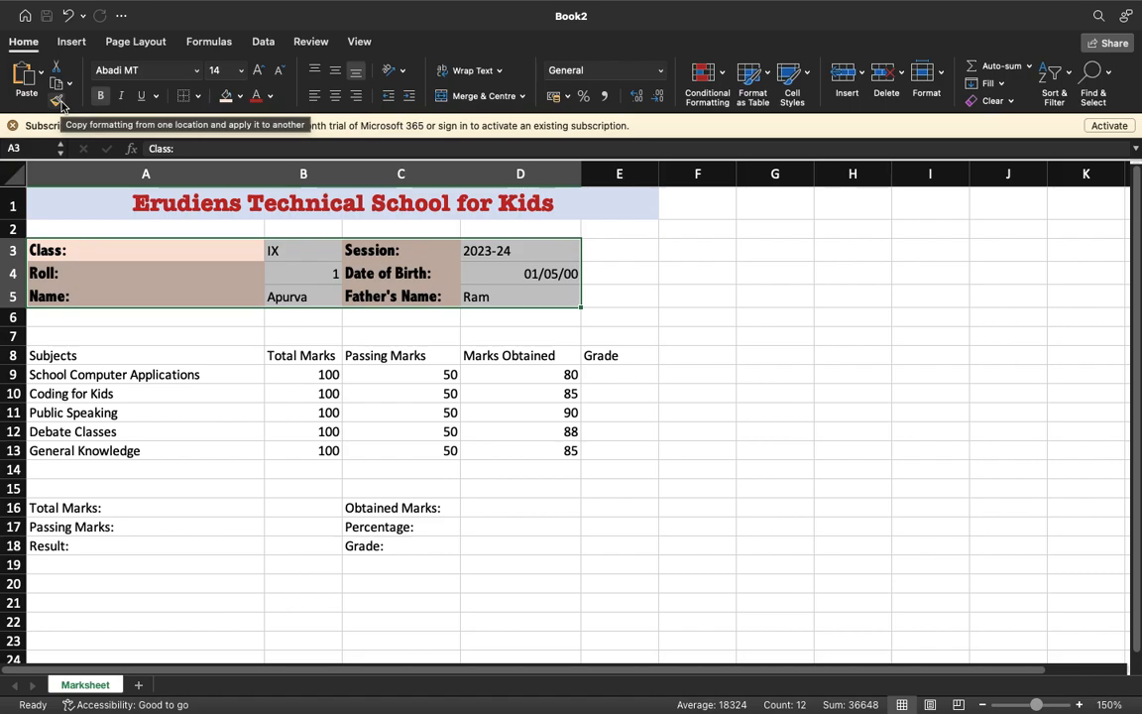
pyautogui.click(197, 97)
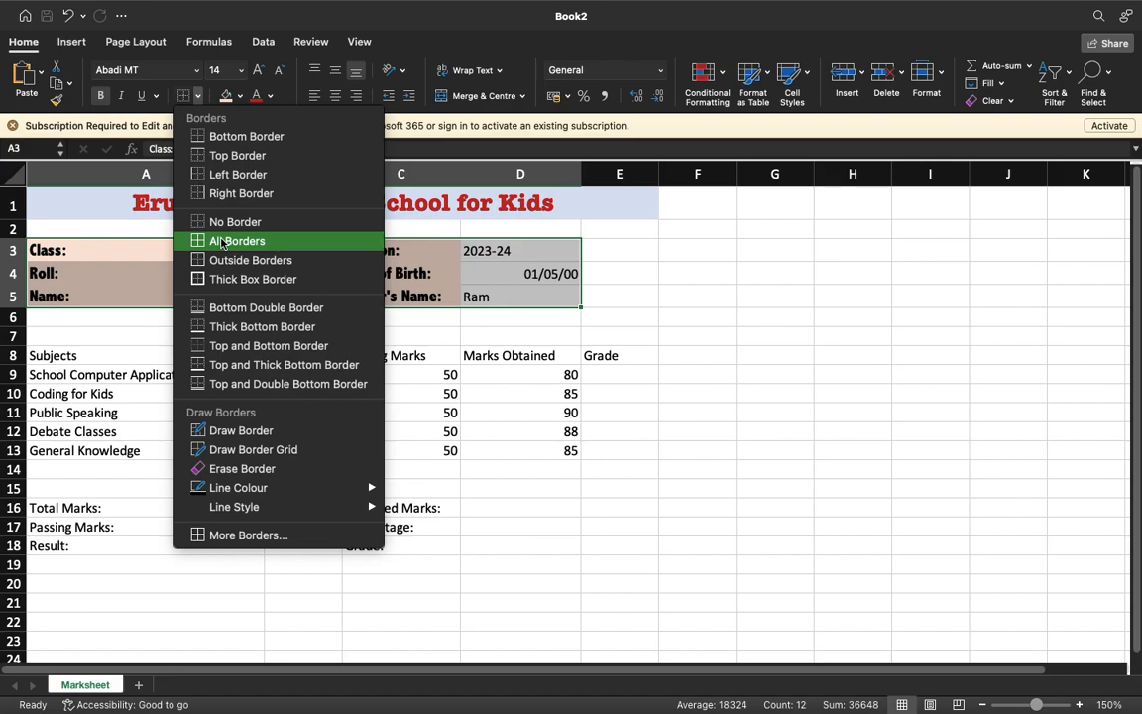
pyautogui.click(222, 242)
pyautogui.click(425, 318)
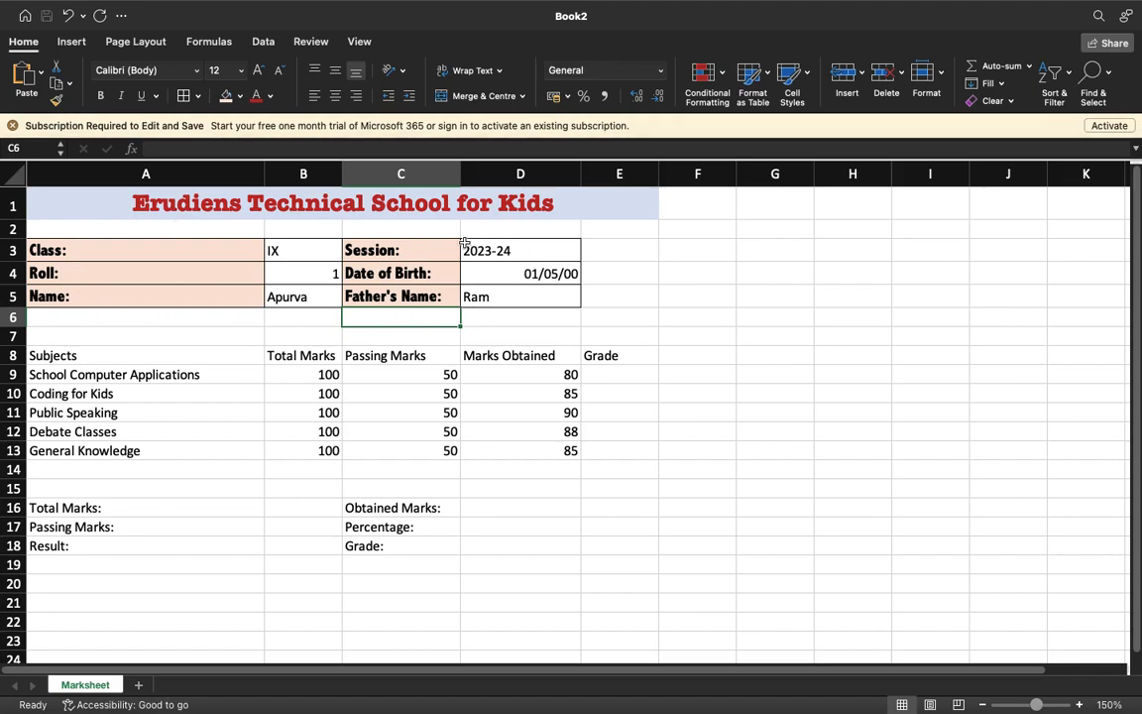
pyautogui.click(213, 196)
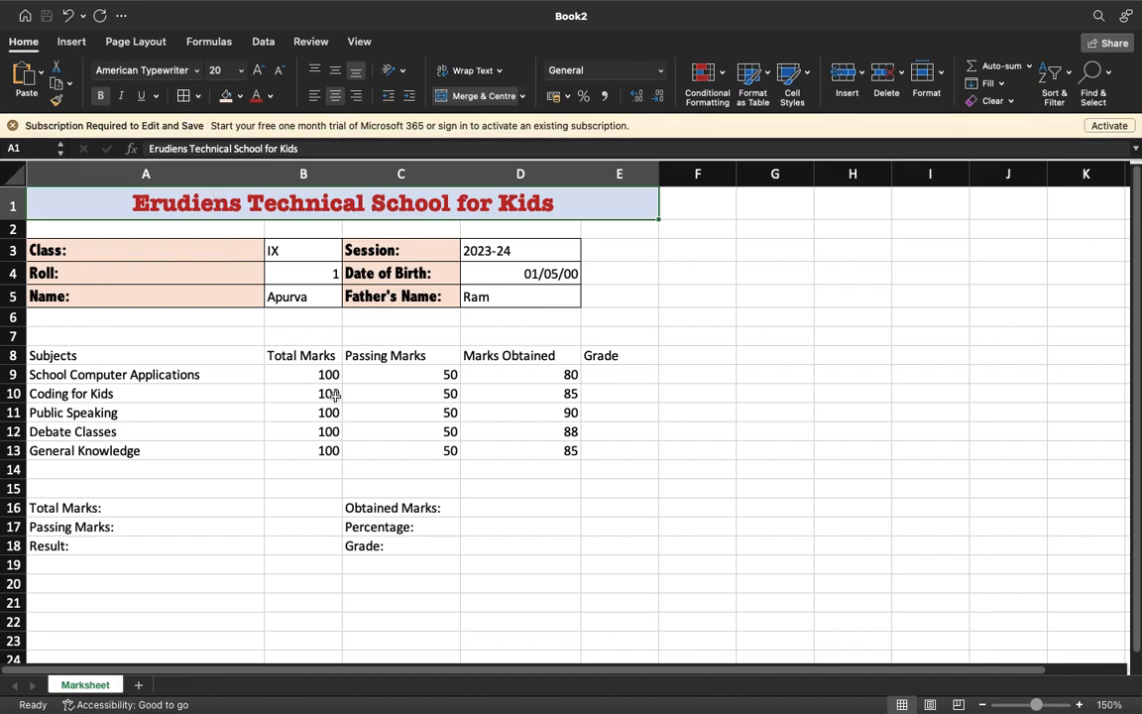
pyautogui.click(359, 250)
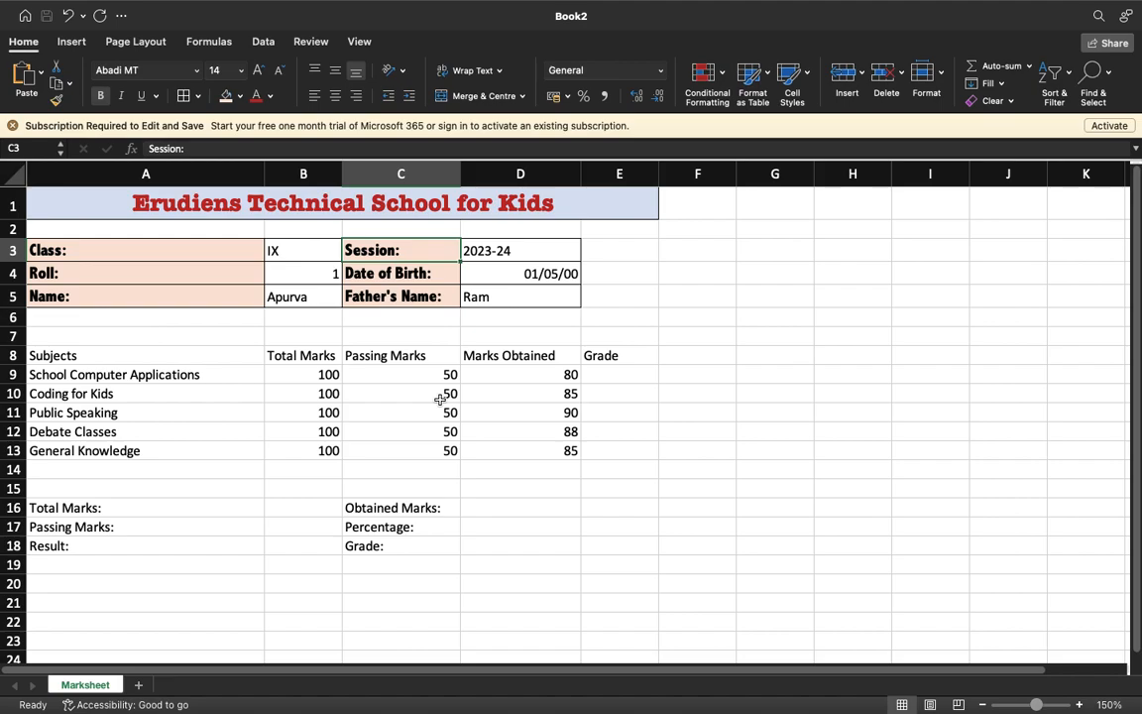
# - Apply the Heading 1 cell style to the marks table's header row, A8 to E8
pyautogui.click(196, 354)
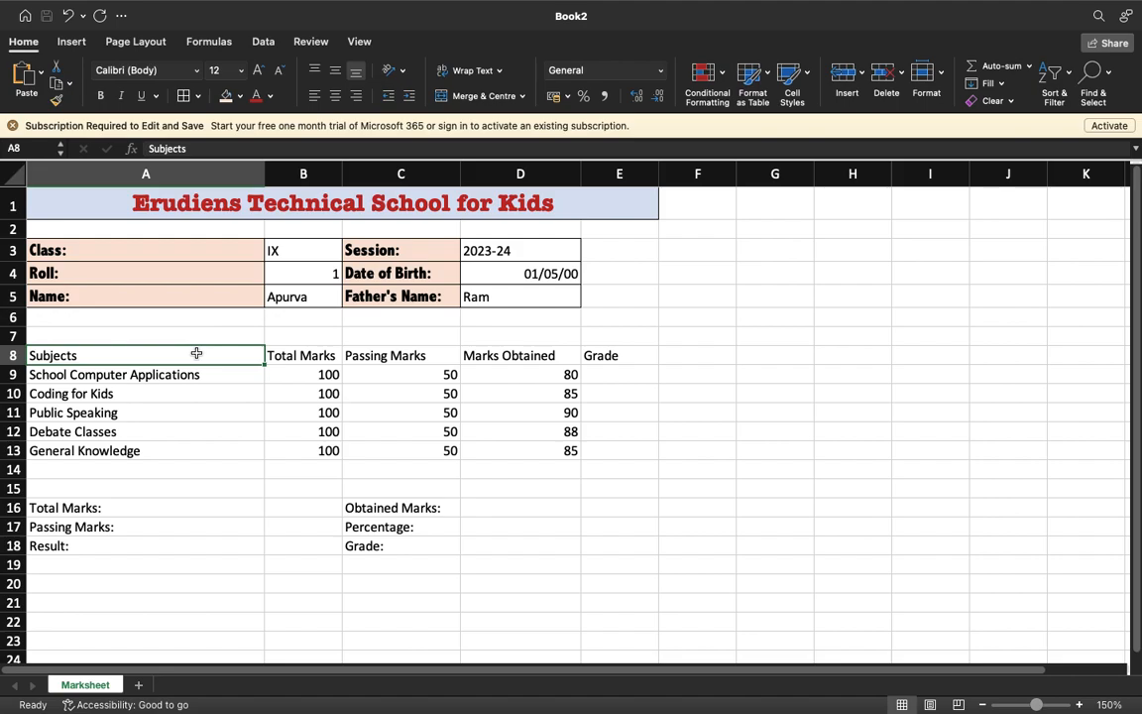
pyautogui.moveTo(196, 354); pyautogui.dragTo(295, 352)
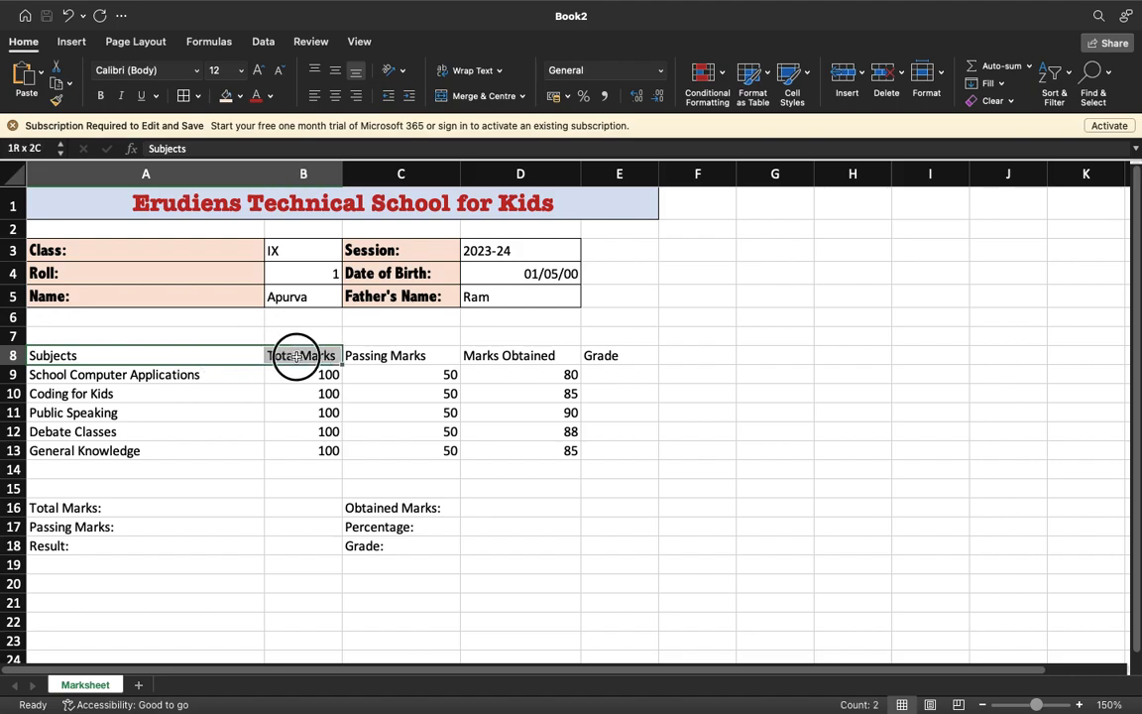
pyautogui.moveTo(173, 248); pyautogui.dragTo(173, 302)
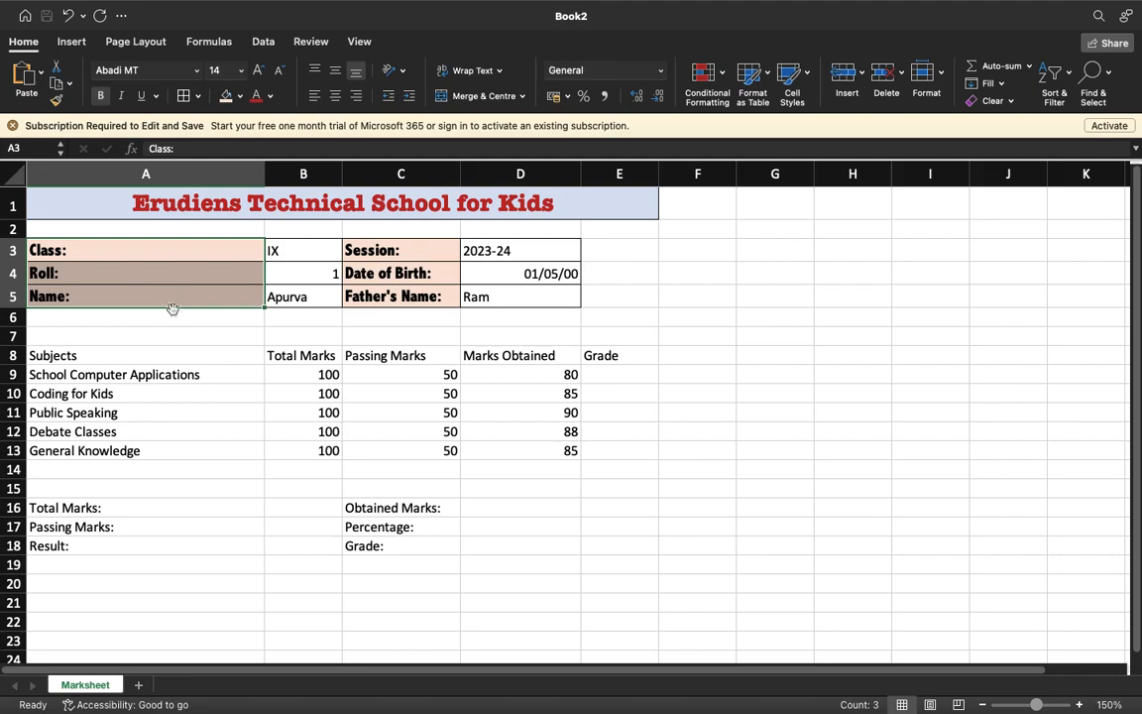
pyautogui.click(164, 357)
pyautogui.moveTo(163, 356); pyautogui.dragTo(585, 355)
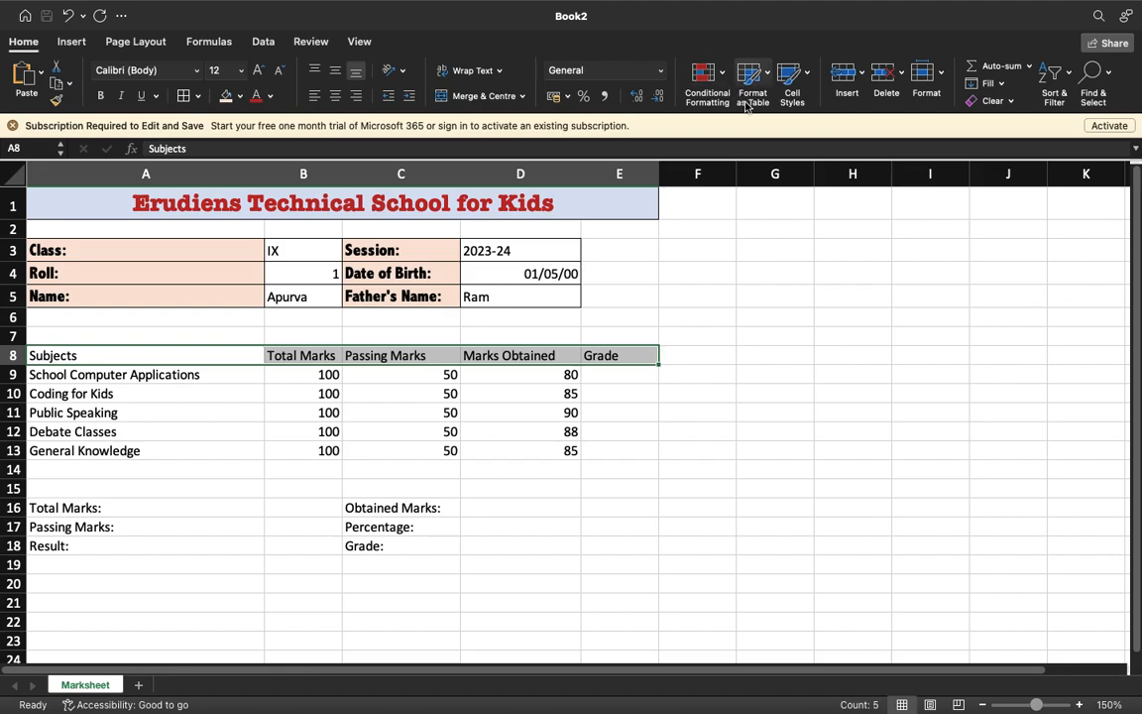
pyautogui.click(808, 75)
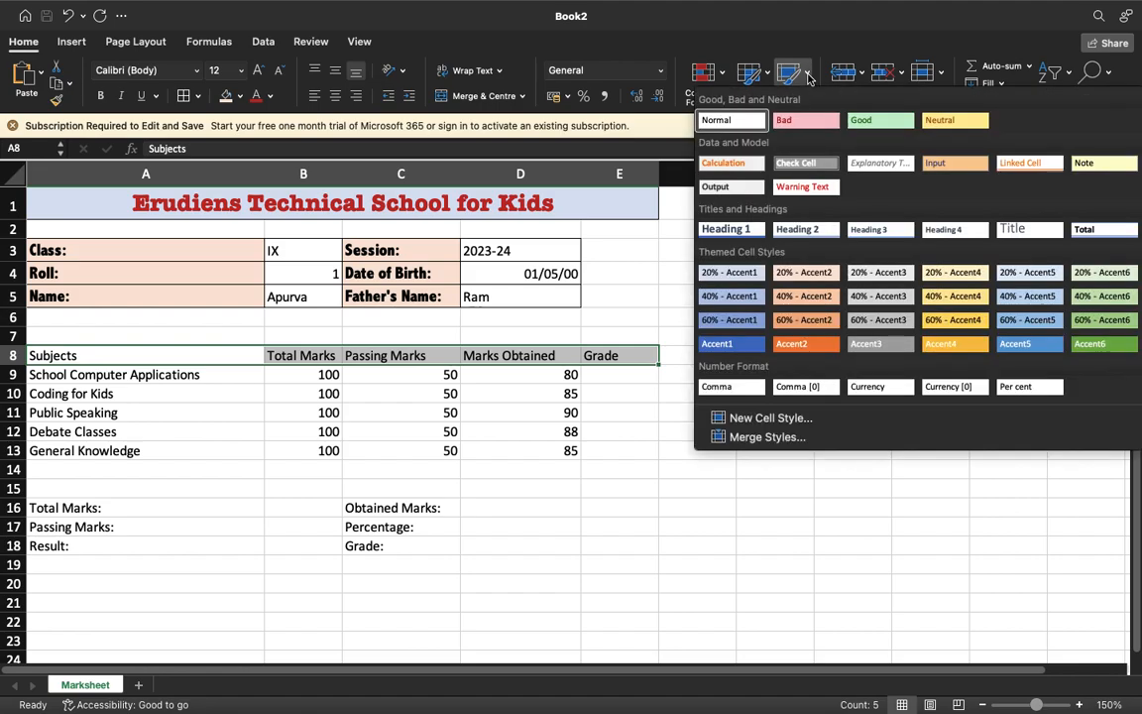
pyautogui.click(741, 230)
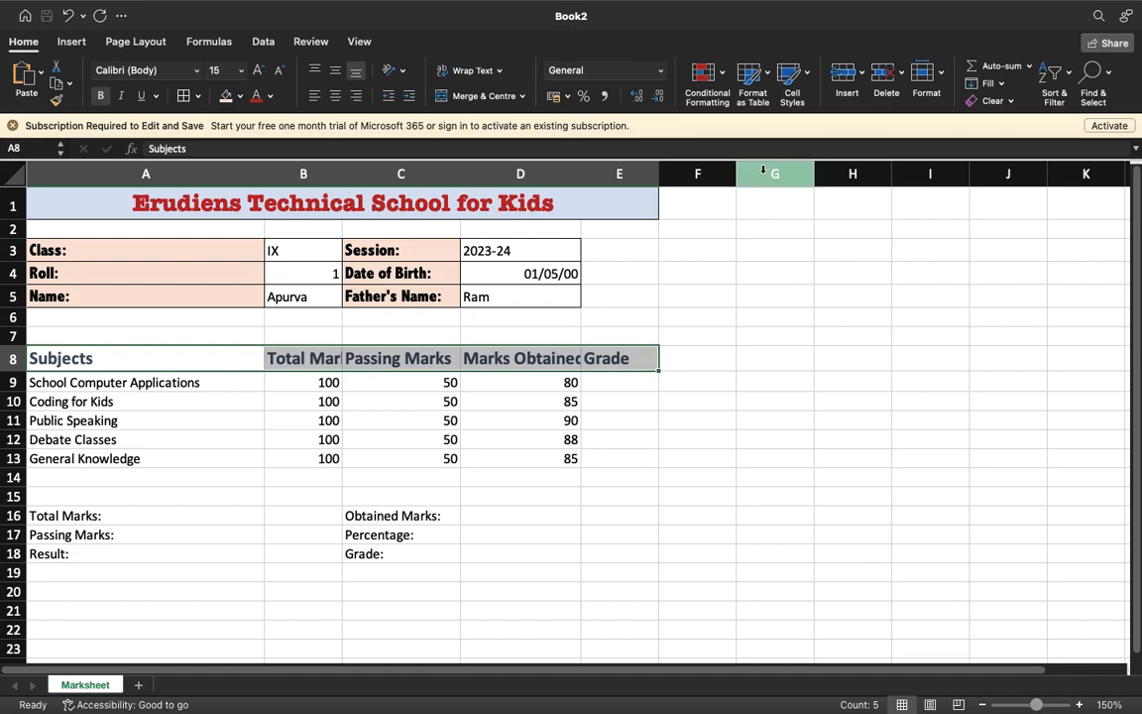
# - Try the Accent1 cell style on the header row A8 to E8 and settle on Accent6
pyautogui.click(808, 84)
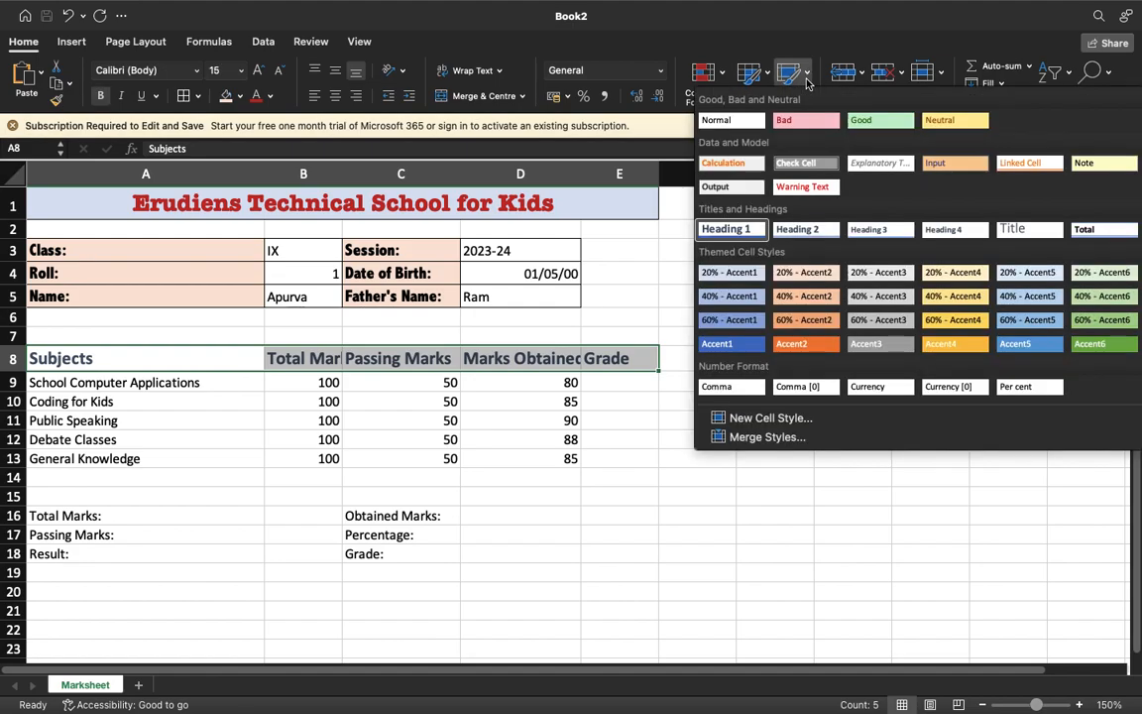
pyautogui.click(725, 347)
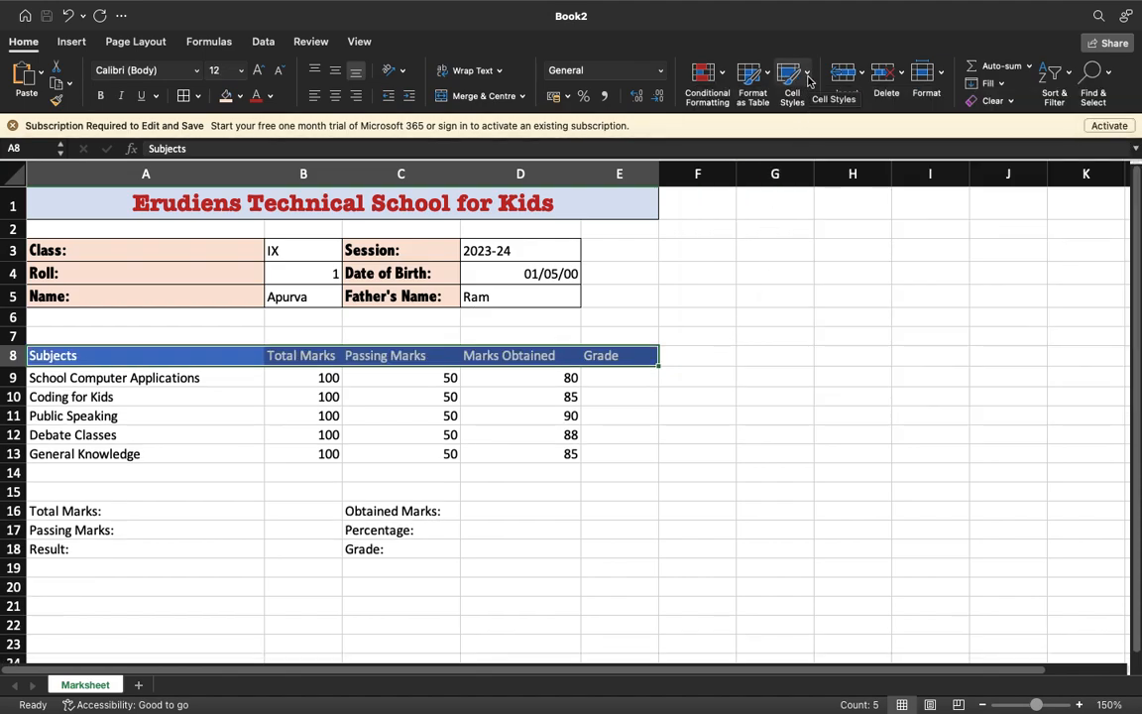
pyautogui.click(808, 79)
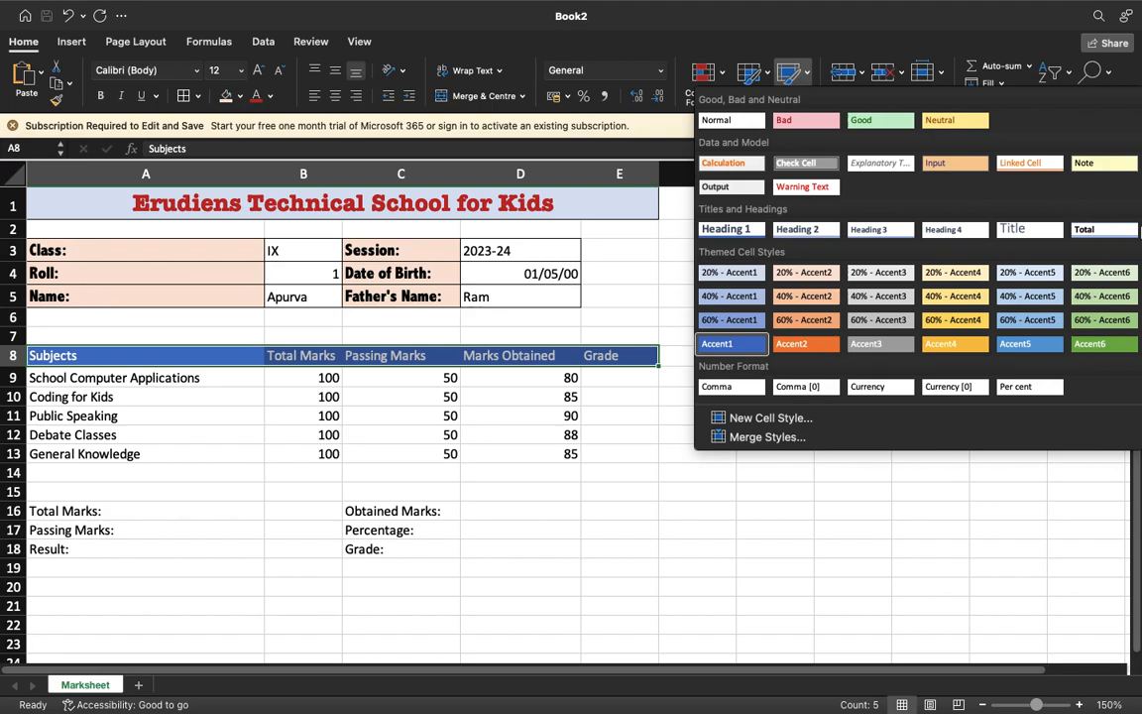
pyautogui.click(1091, 343)
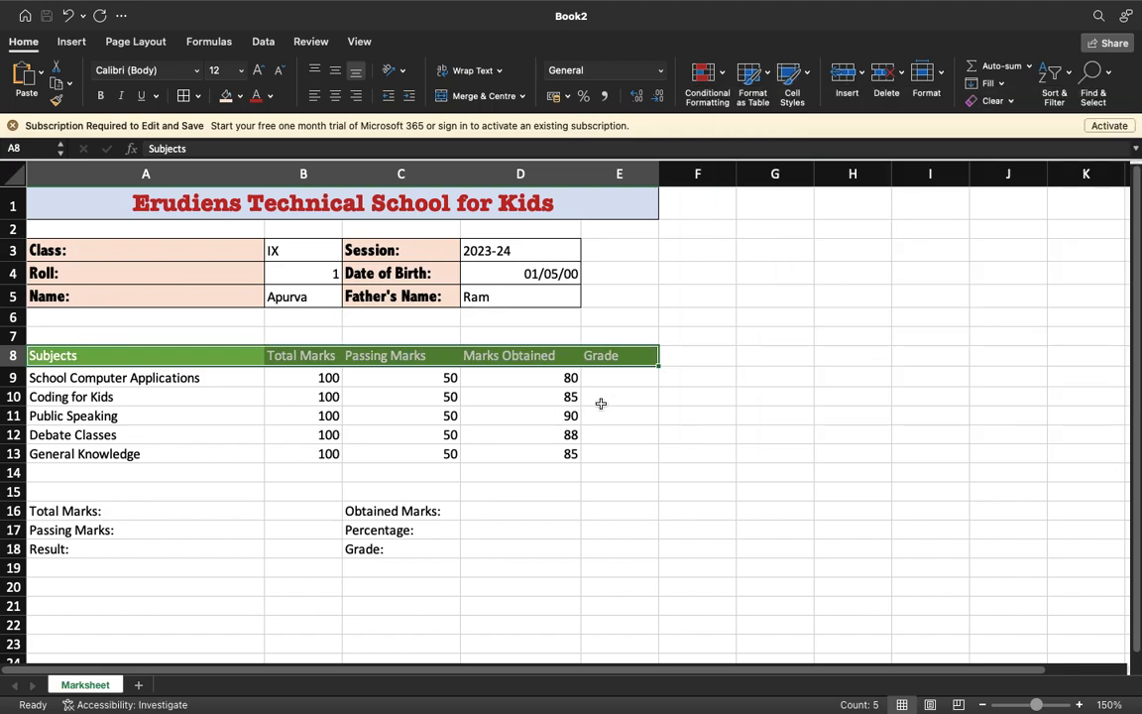
pyautogui.click(247, 398)
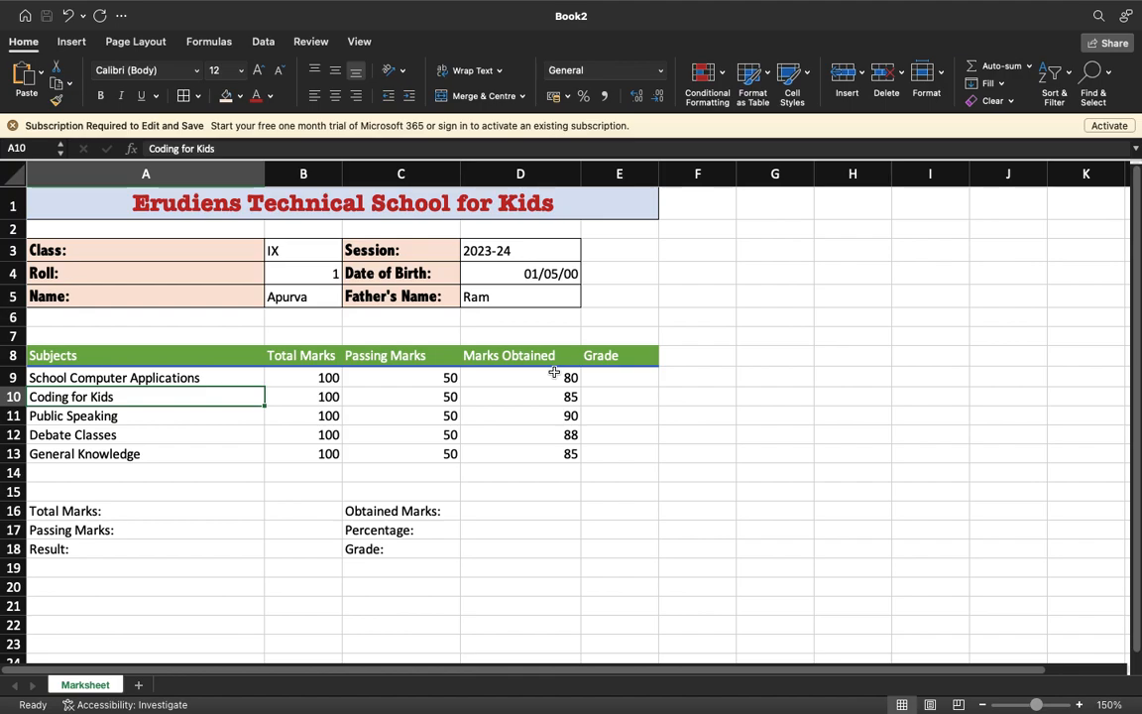
# - Set the font of the marks table's header row, A8 to E8, to Abadi MT
pyautogui.click(208, 354)
pyautogui.moveTo(208, 354); pyautogui.dragTo(615, 355)
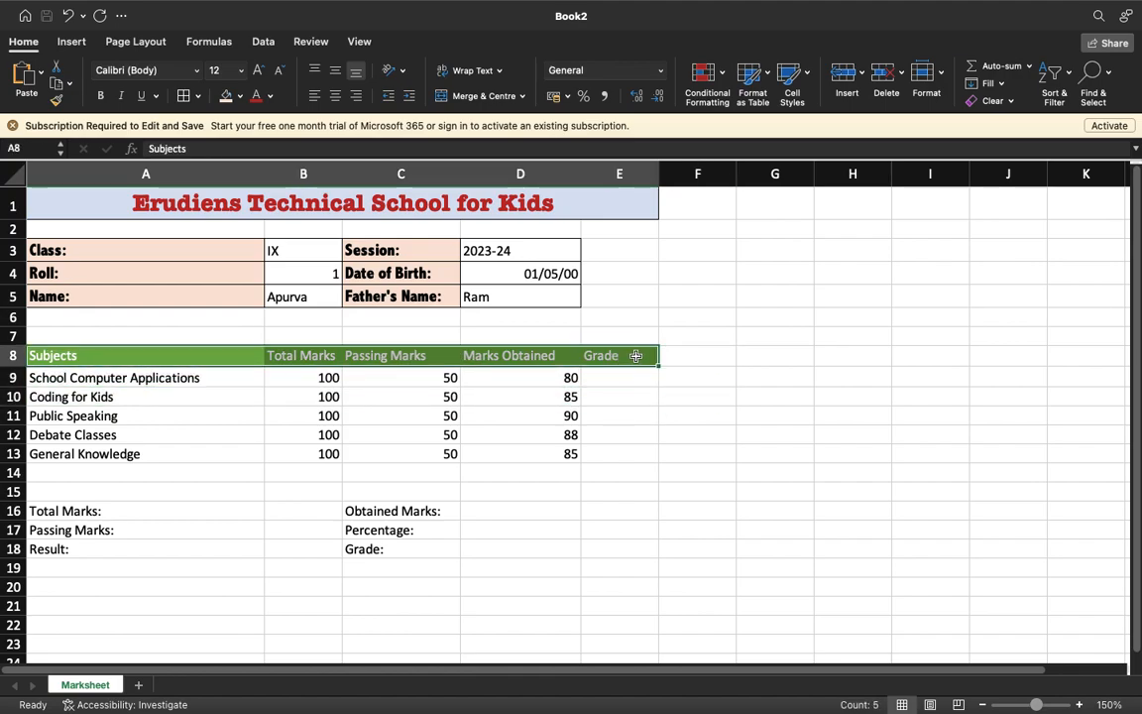
pyautogui.click(195, 70)
pyautogui.moveTo(136, 210)
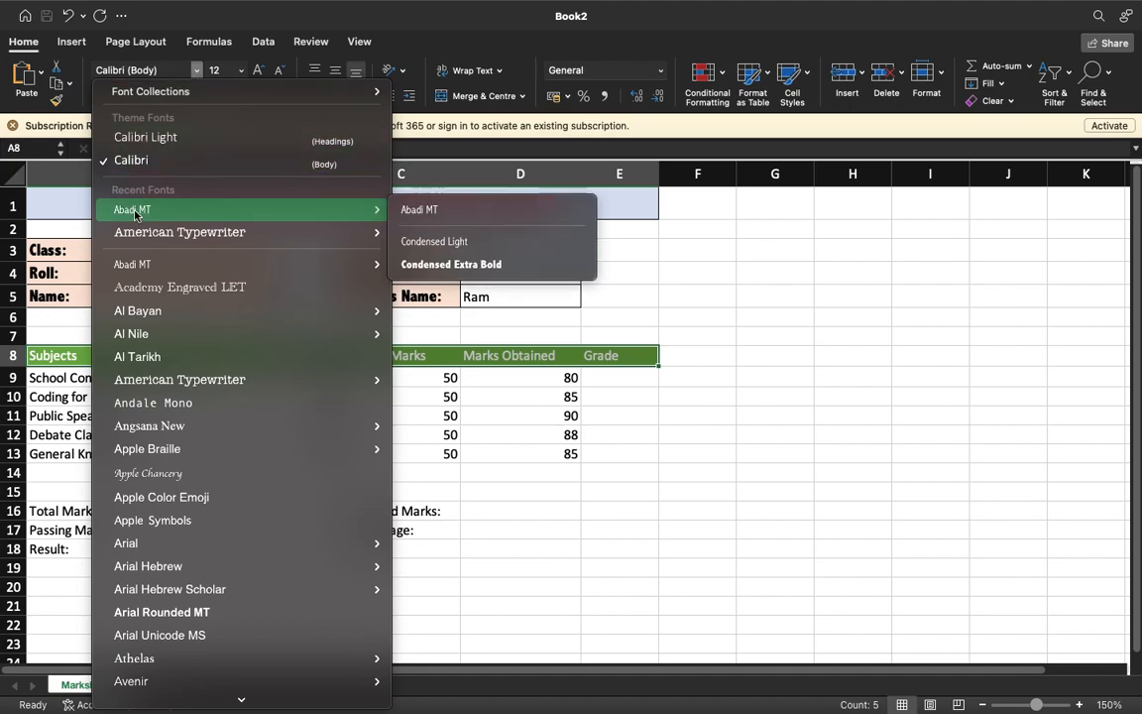
pyautogui.click(137, 211)
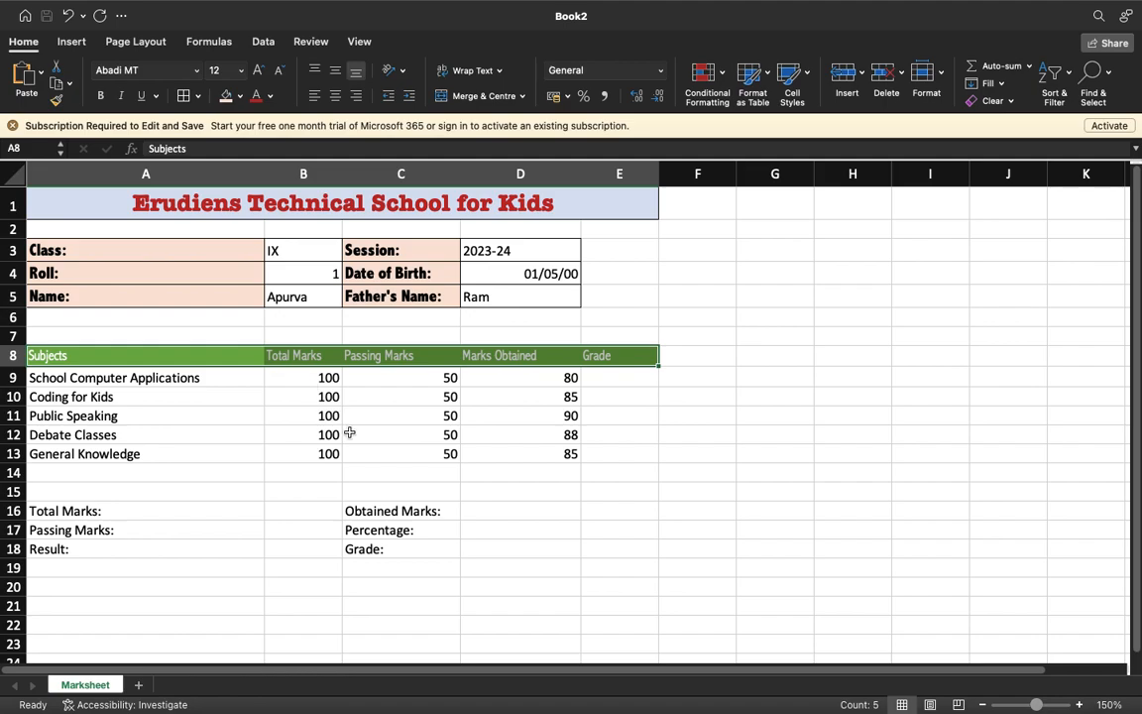
pyautogui.click(370, 418)
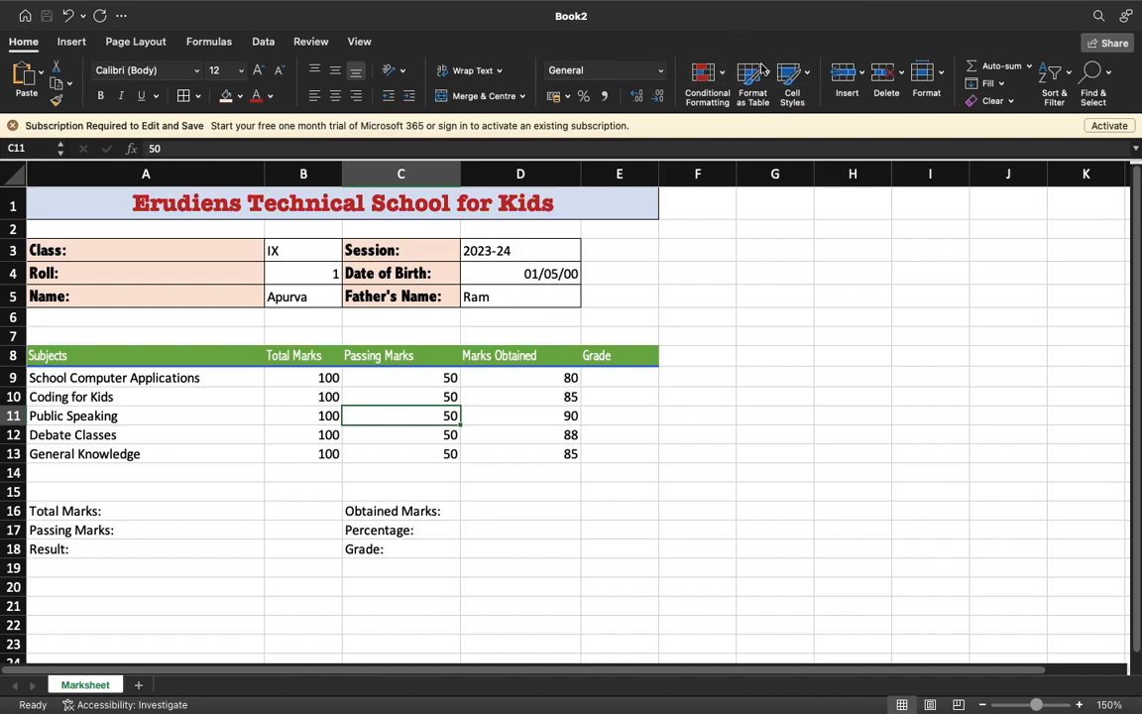
pyautogui.click(807, 81)
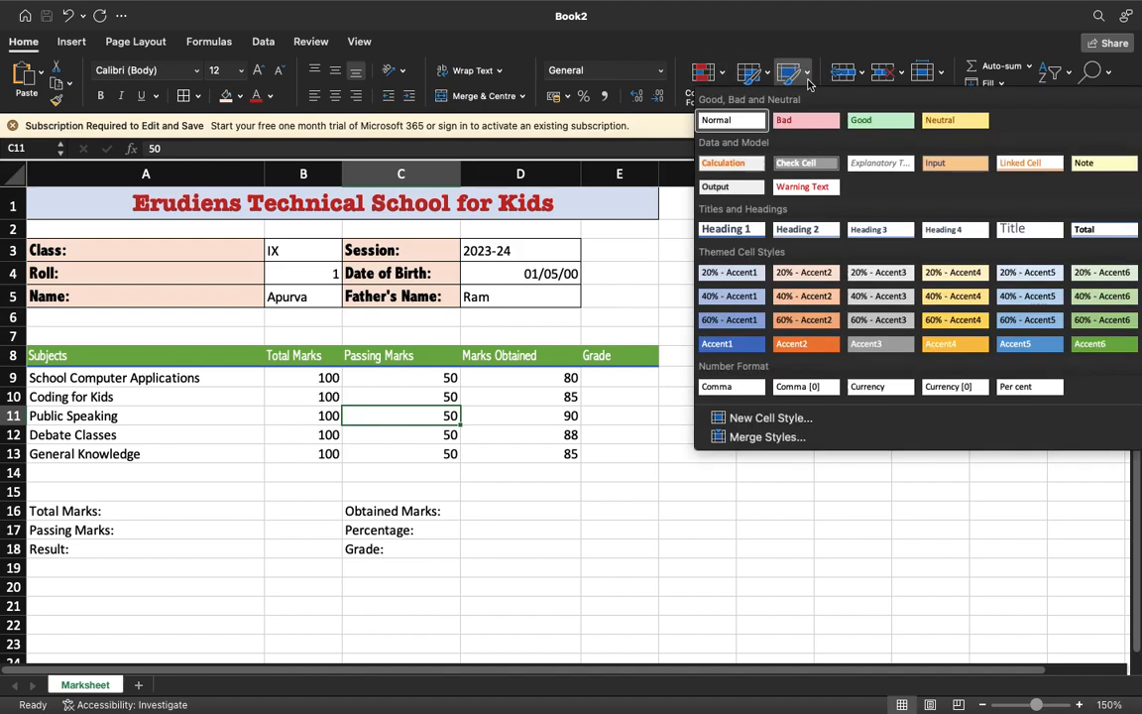
pyautogui.click(808, 82)
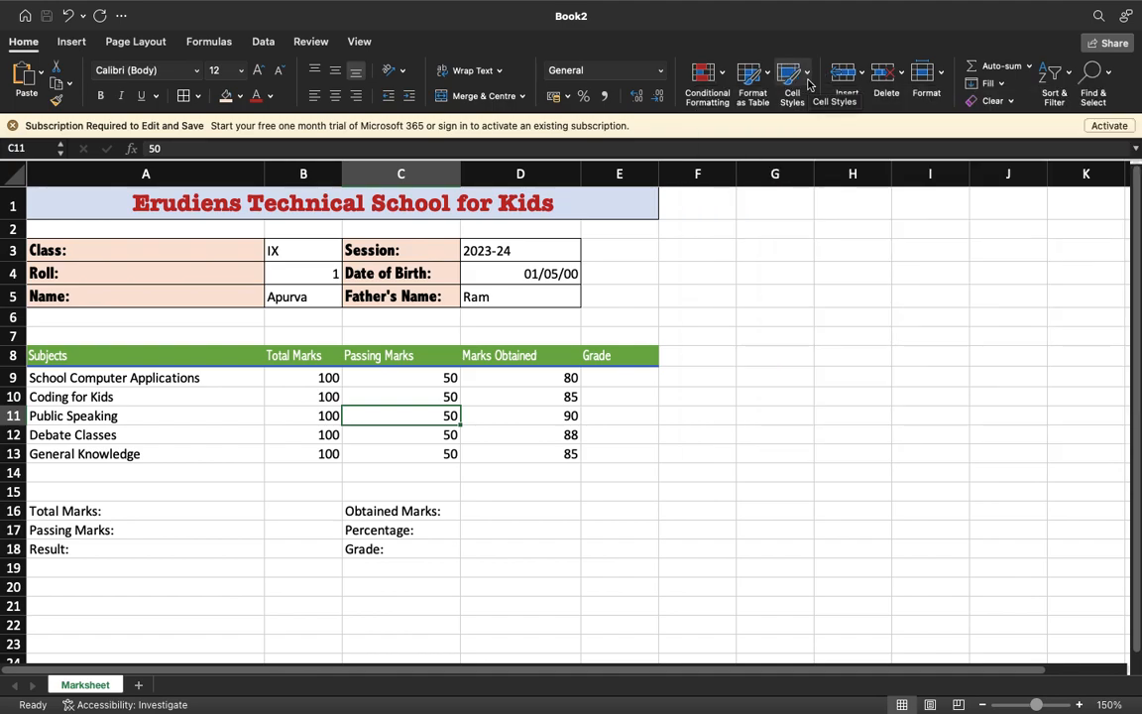
pyautogui.click(535, 396)
# - Apply All Borders to the whole marks table, from the Subjects header in A8 to E13
pyautogui.click(233, 359)
pyautogui.moveTo(249, 386); pyautogui.dragTo(602, 454)
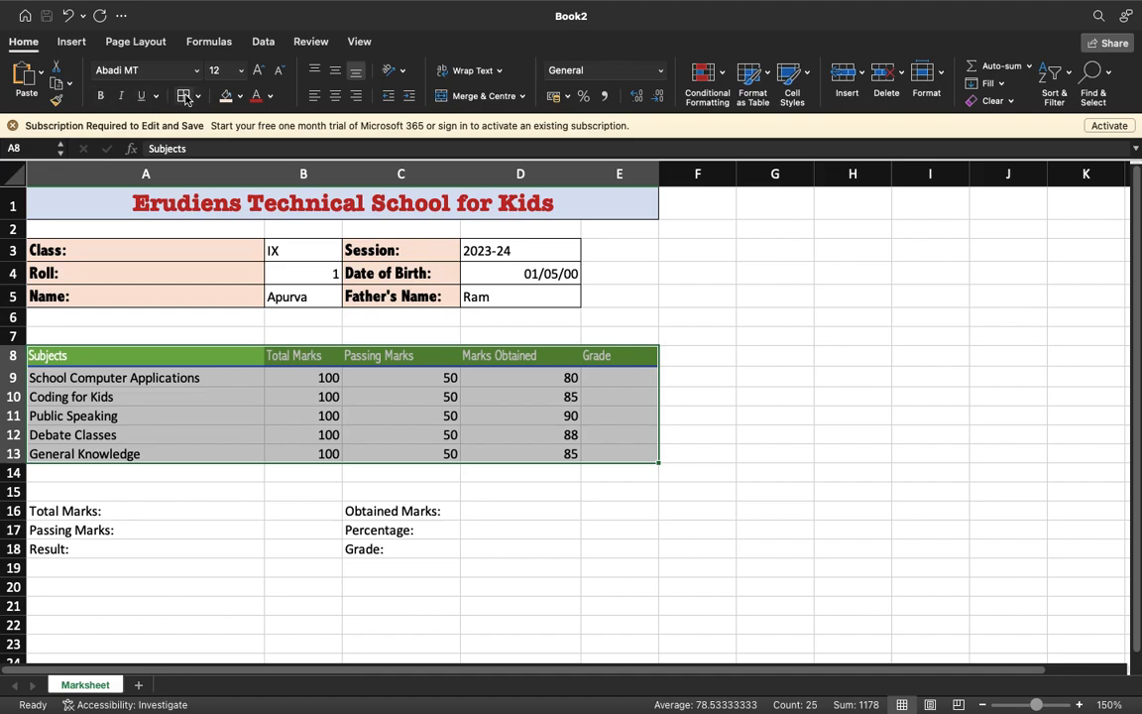
pyautogui.click(185, 97)
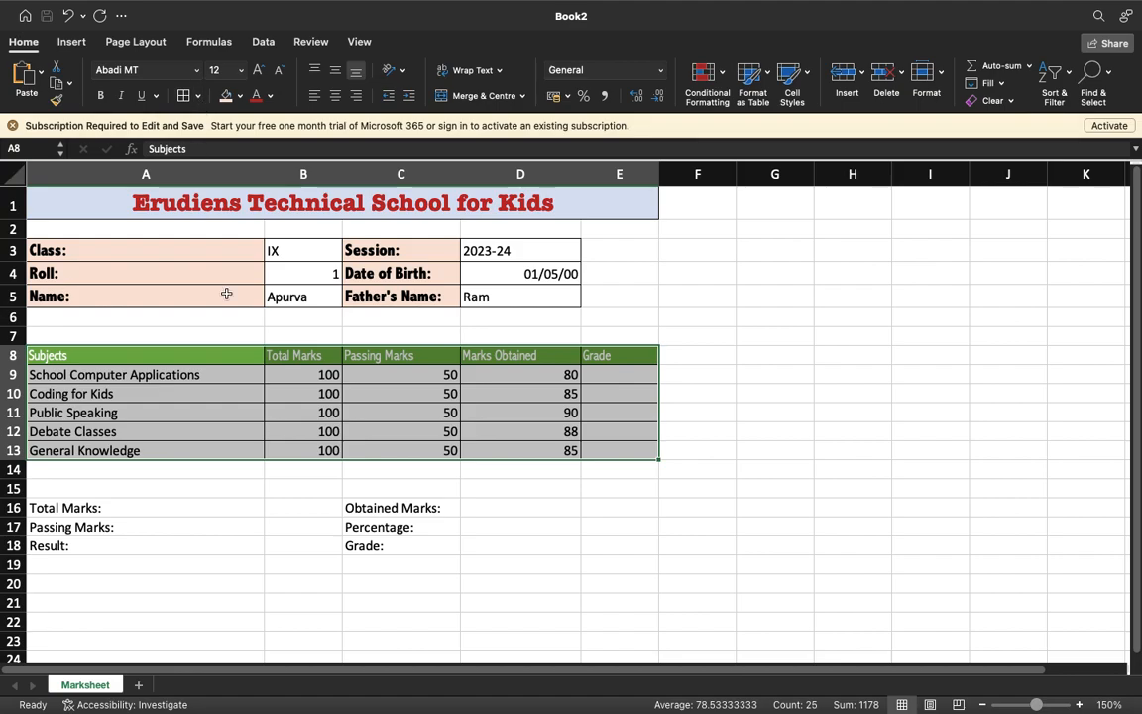
pyautogui.click(204, 429)
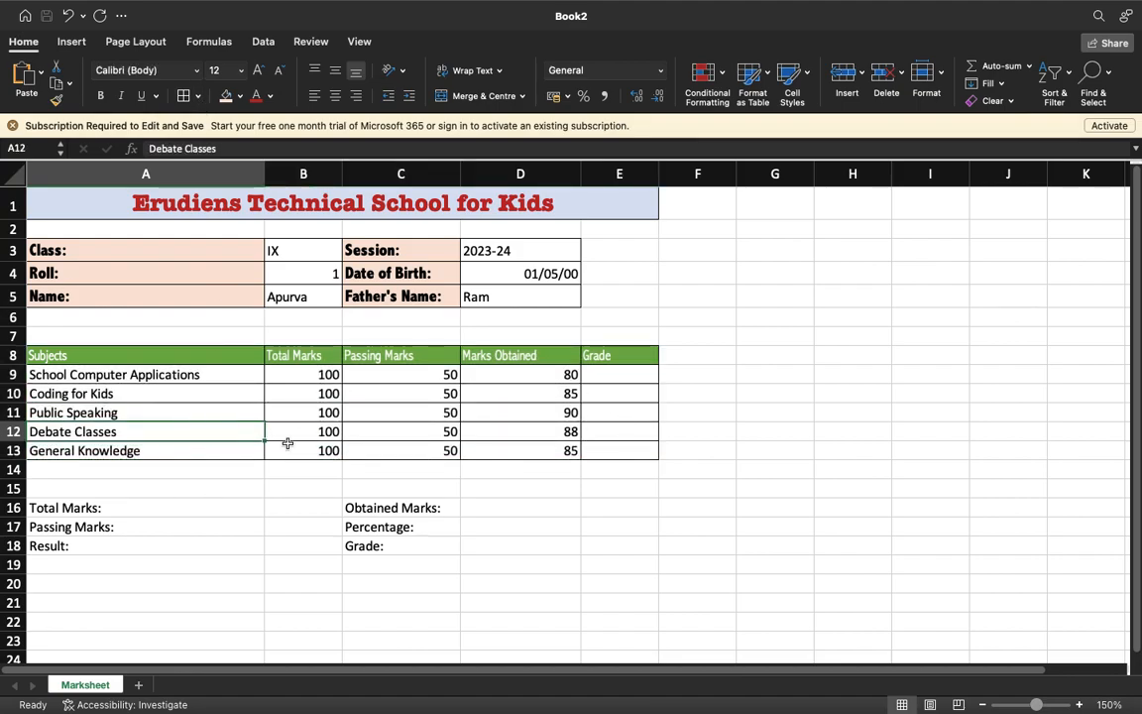
# - Fill the Total Marks and Passing Marks labels in A16 to A17 with a light gold theme colour
pyautogui.click(140, 508)
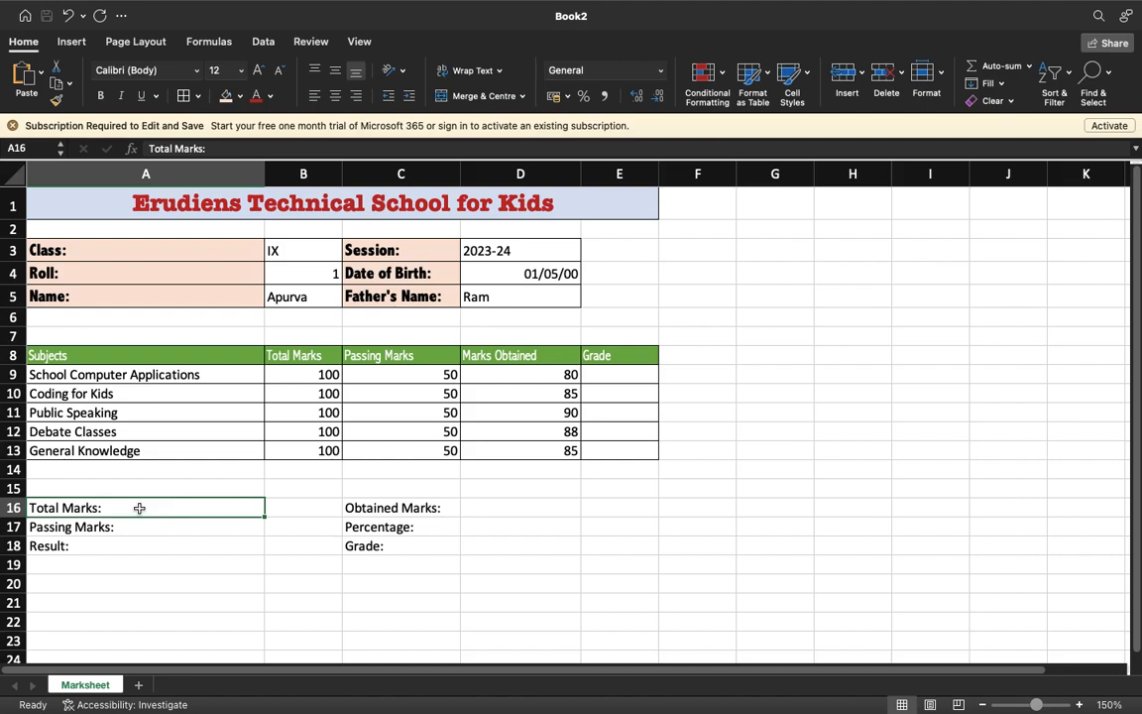
pyautogui.click(140, 510)
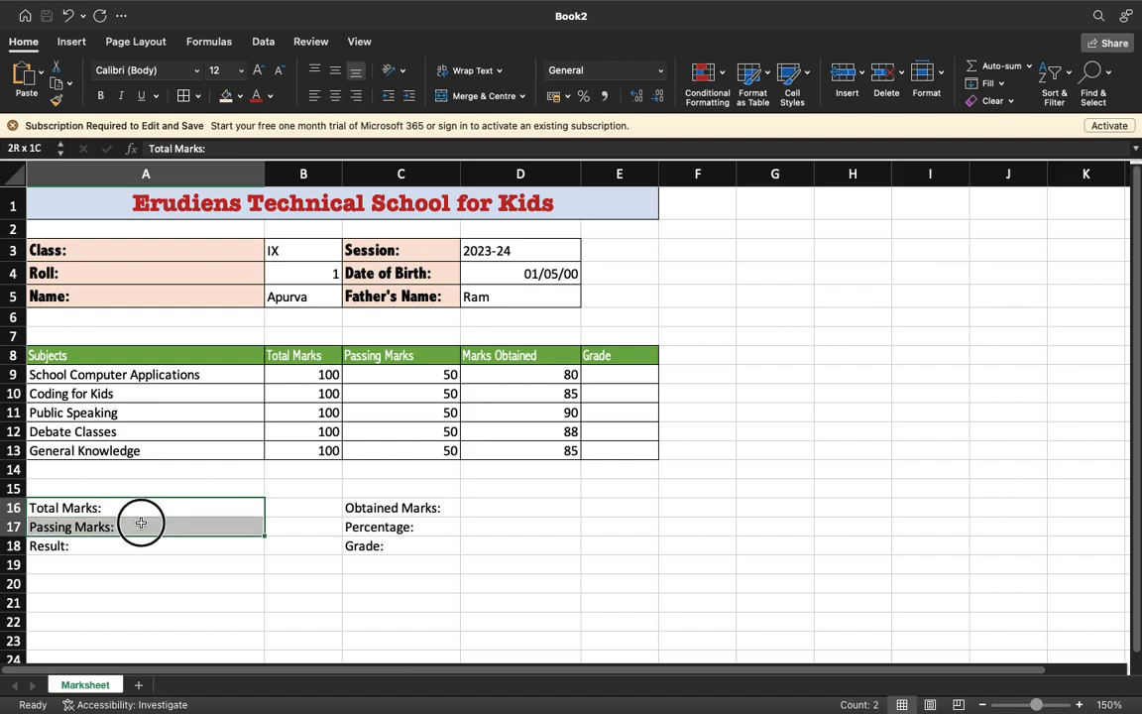
pyautogui.moveTo(141, 522); pyautogui.dragTo(139, 521)
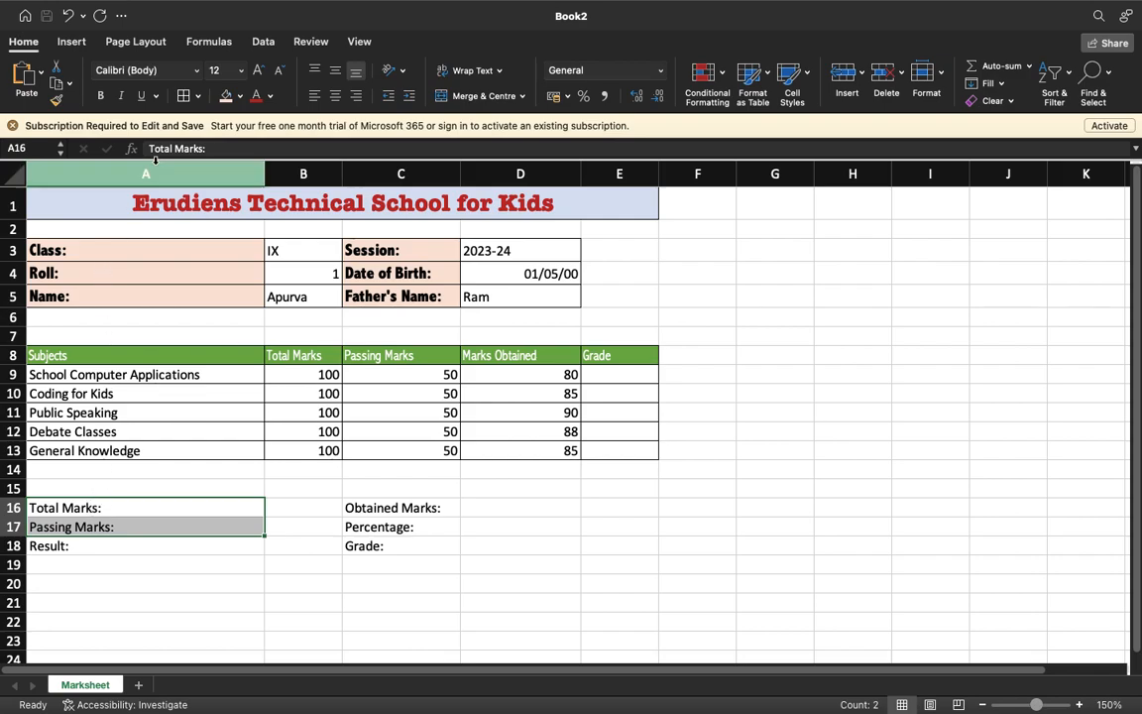
pyautogui.click(239, 95)
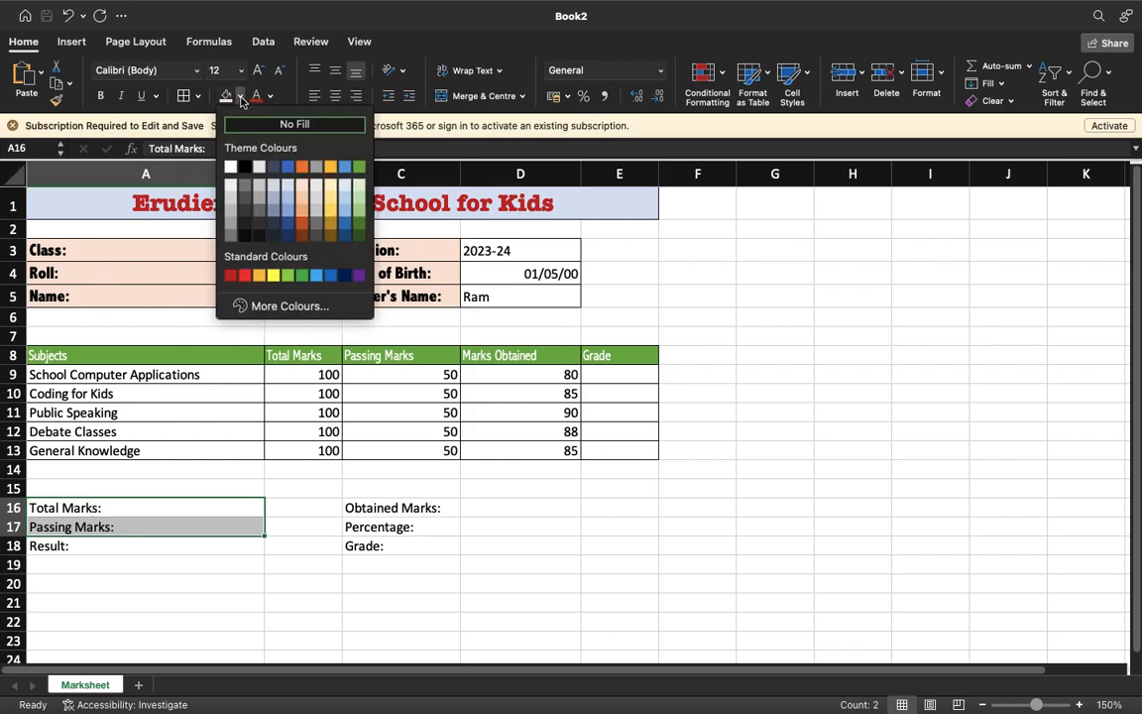
pyautogui.click(334, 186)
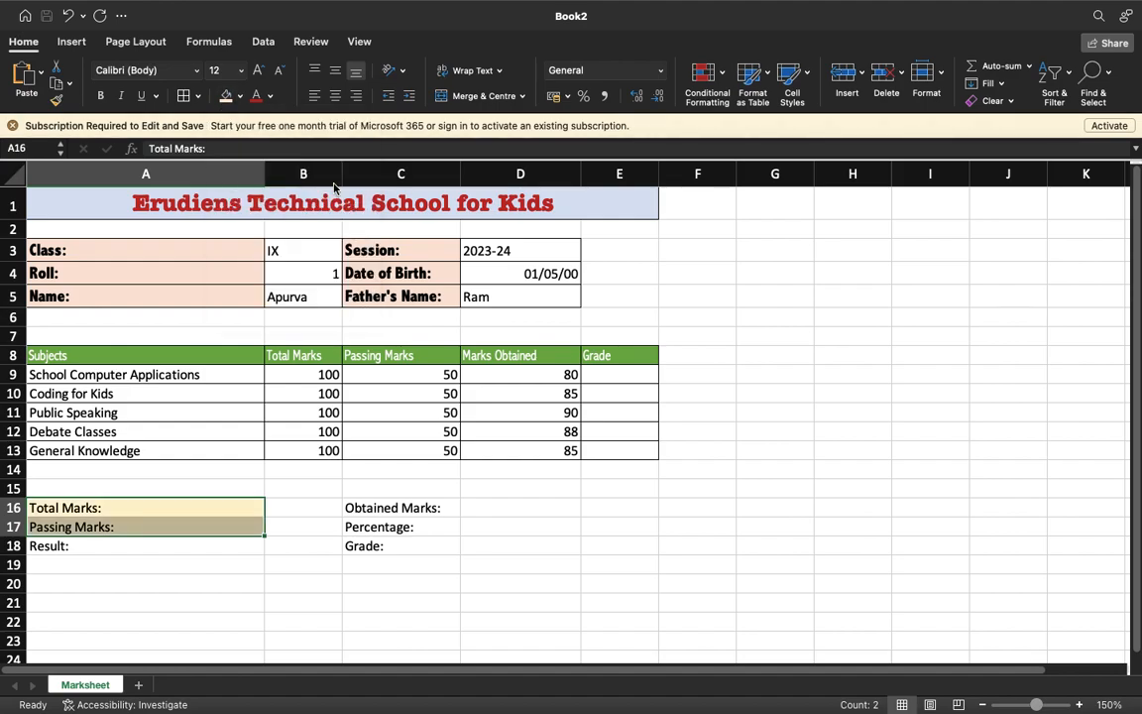
# - Make the labels in A16 to A17 bold and set their font to Abadi MT
pyautogui.click(100, 95)
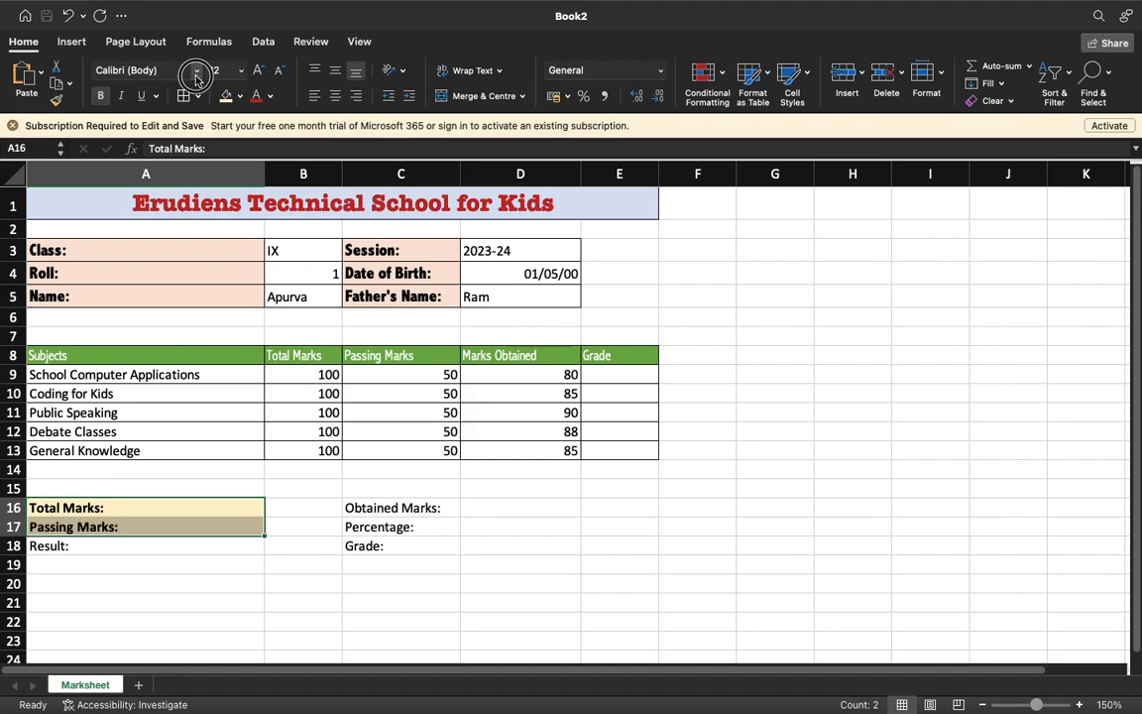
pyautogui.click(197, 71)
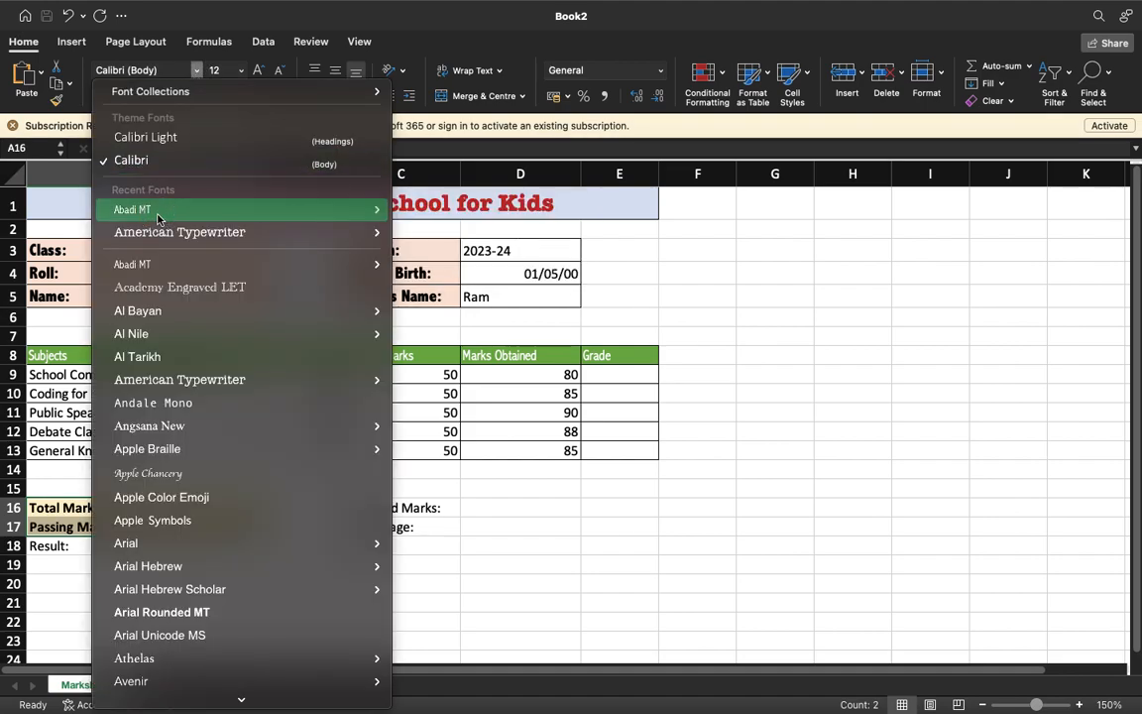
pyautogui.click(149, 210)
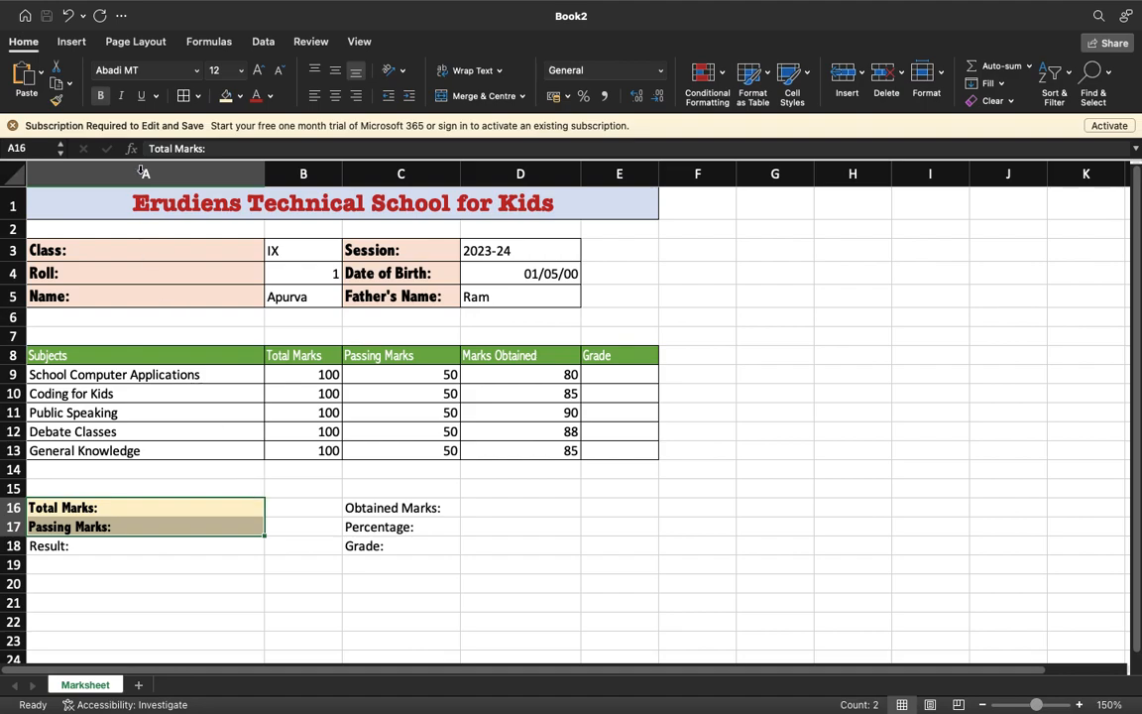
# - Copy the formatting of A16 to A17 onto the Obtained Marks and Percentage labels in C16 to C17
pyautogui.click(58, 102)
pyautogui.click(390, 508)
pyautogui.moveTo(390, 507); pyautogui.dragTo(393, 529)
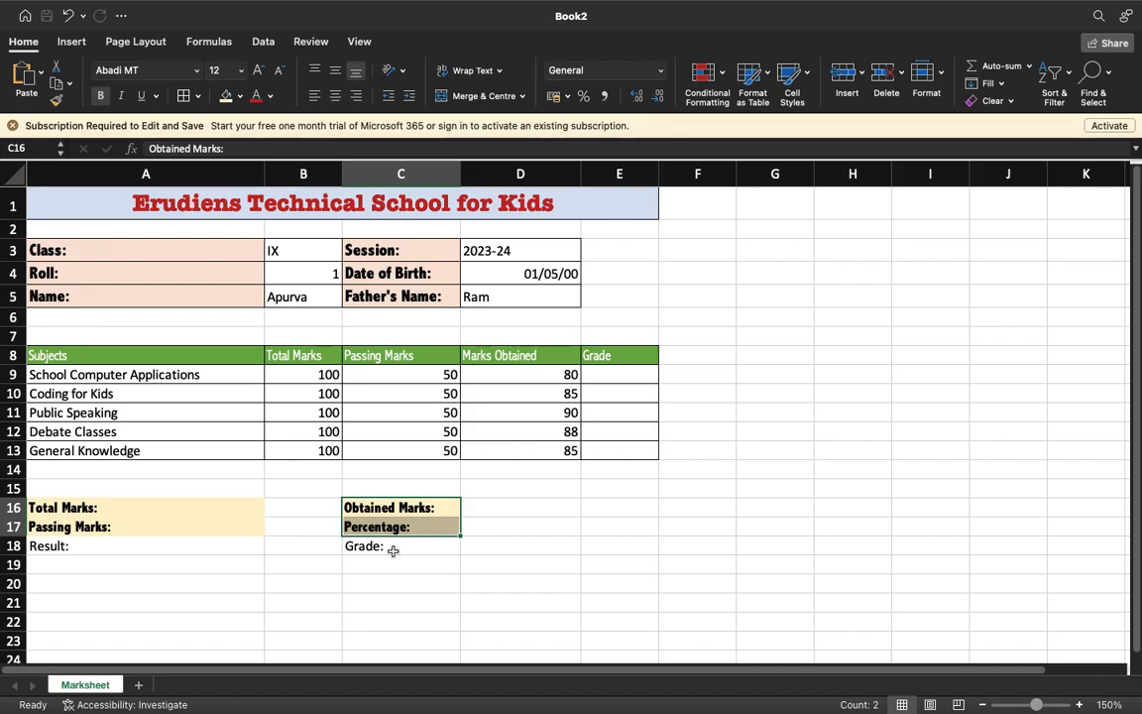
# - Fill the Result label in A18 with a medium orange theme tint
pyautogui.click(393, 546)
pyautogui.click(158, 546)
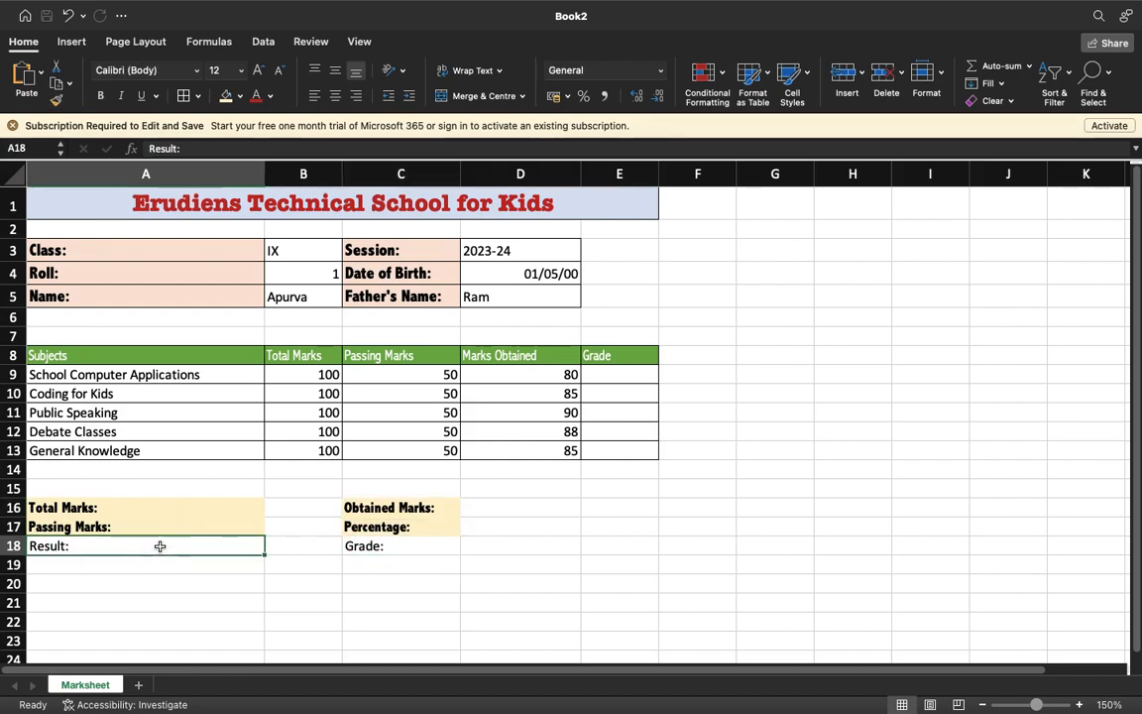
pyautogui.click(355, 545)
pyautogui.click(184, 543)
pyautogui.click(239, 95)
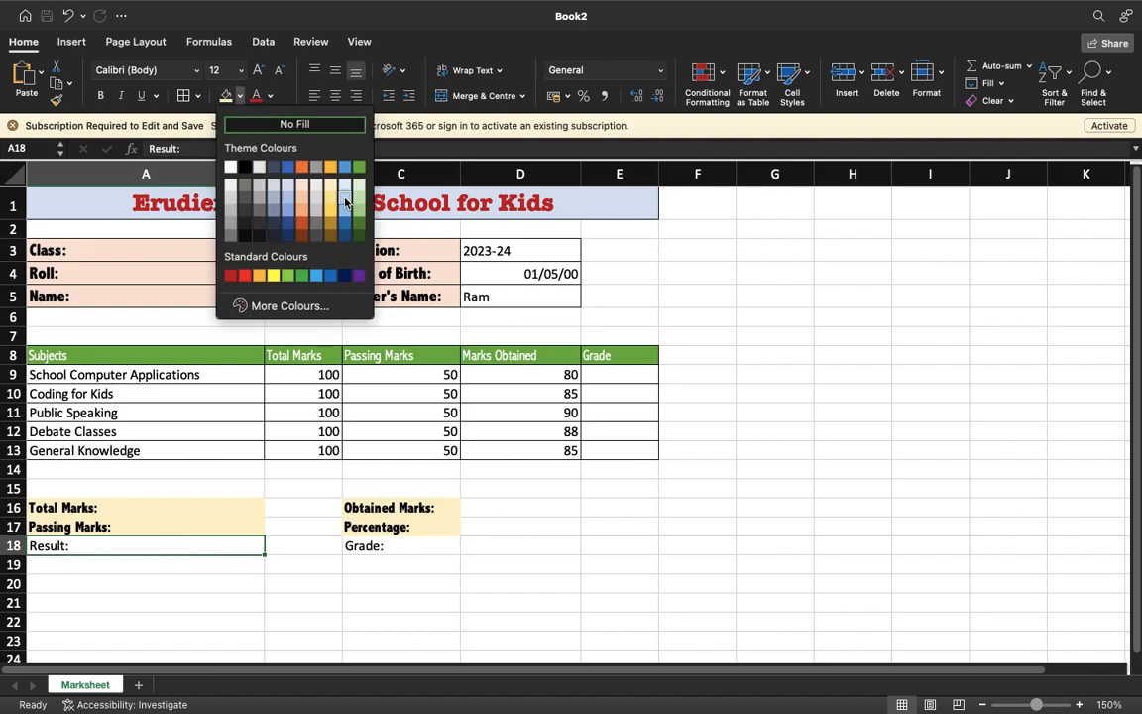
pyautogui.click(301, 210)
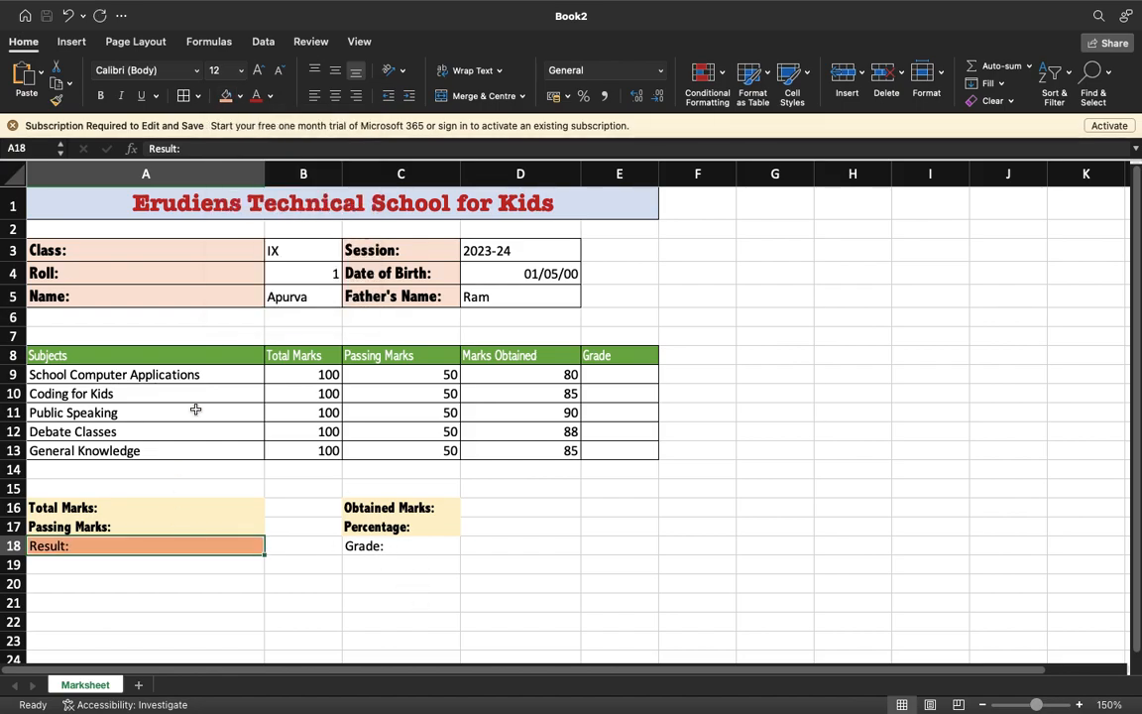
# - Make the Result label in A18 bold and set its font to Abadi MT
pyautogui.click(102, 95)
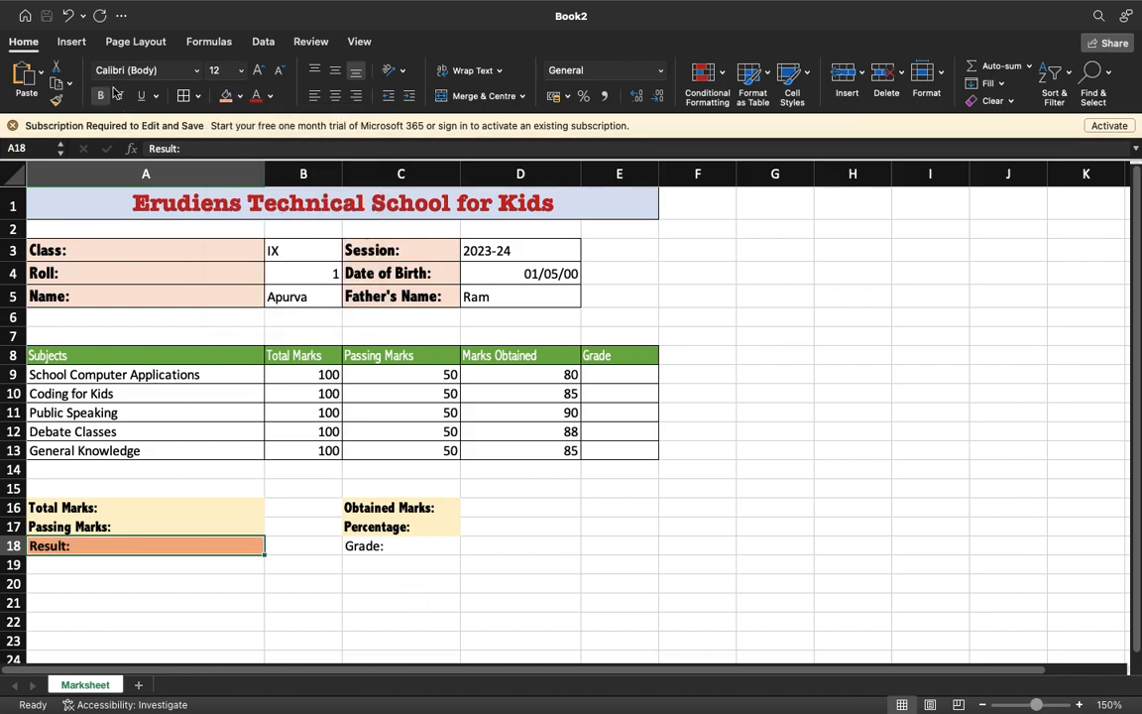
pyautogui.click(197, 70)
pyautogui.click(149, 206)
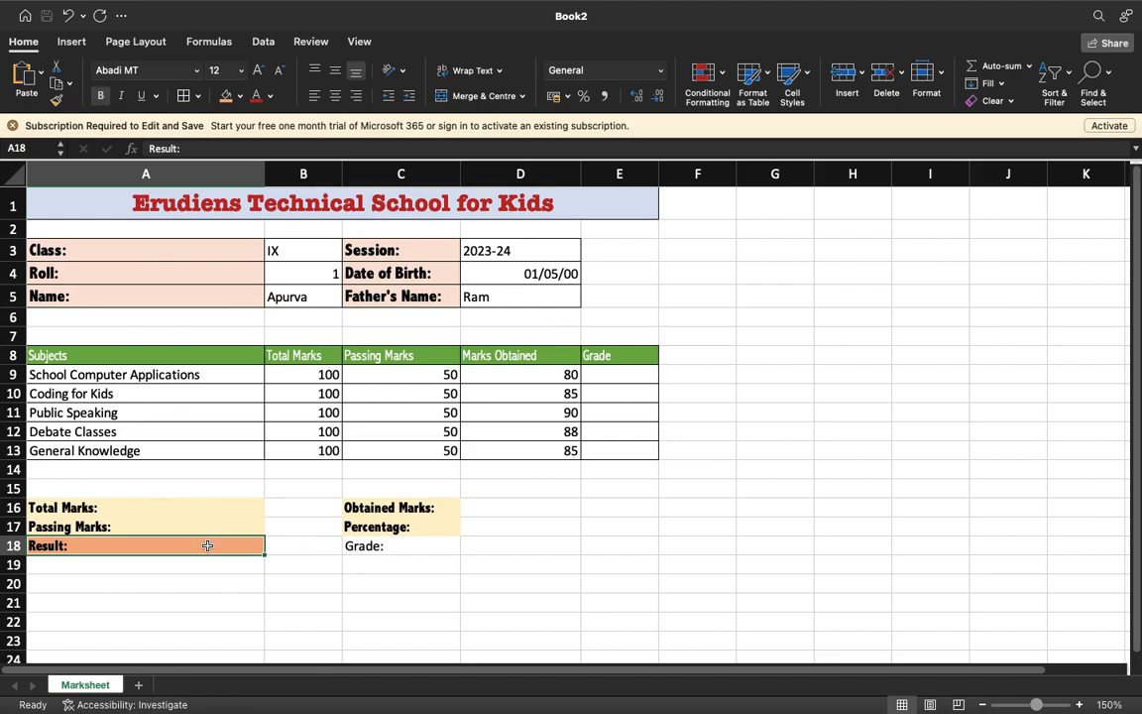
# - Copy the formatting of the Result label onto the Grade label in C18
pyautogui.click(56, 99)
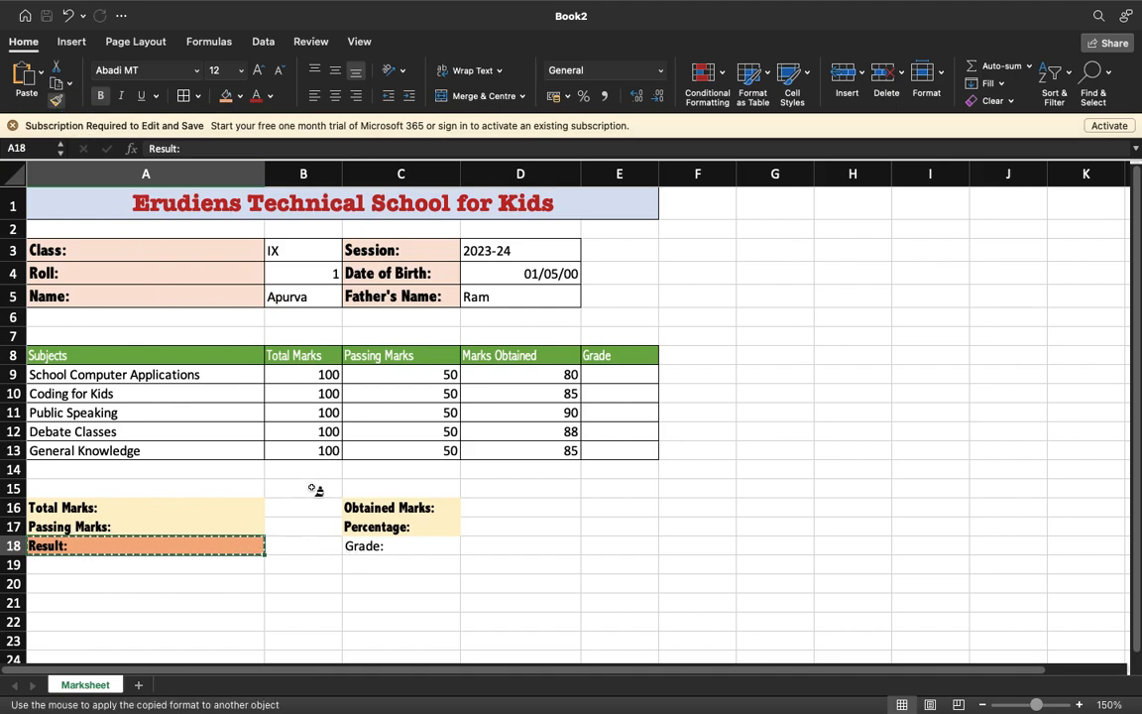
pyautogui.click(364, 546)
pyautogui.click(553, 539)
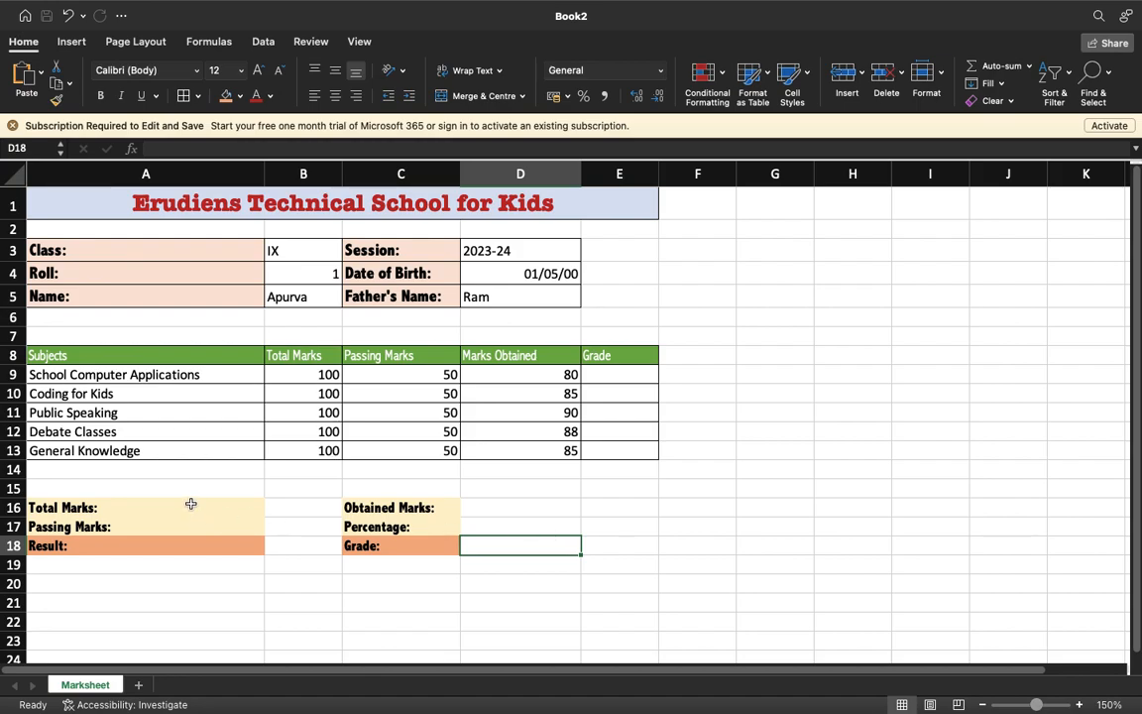
# - Apply All Borders to the summary block from A16 to D18
pyautogui.moveTo(184, 498); pyautogui.dragTo(539, 552)
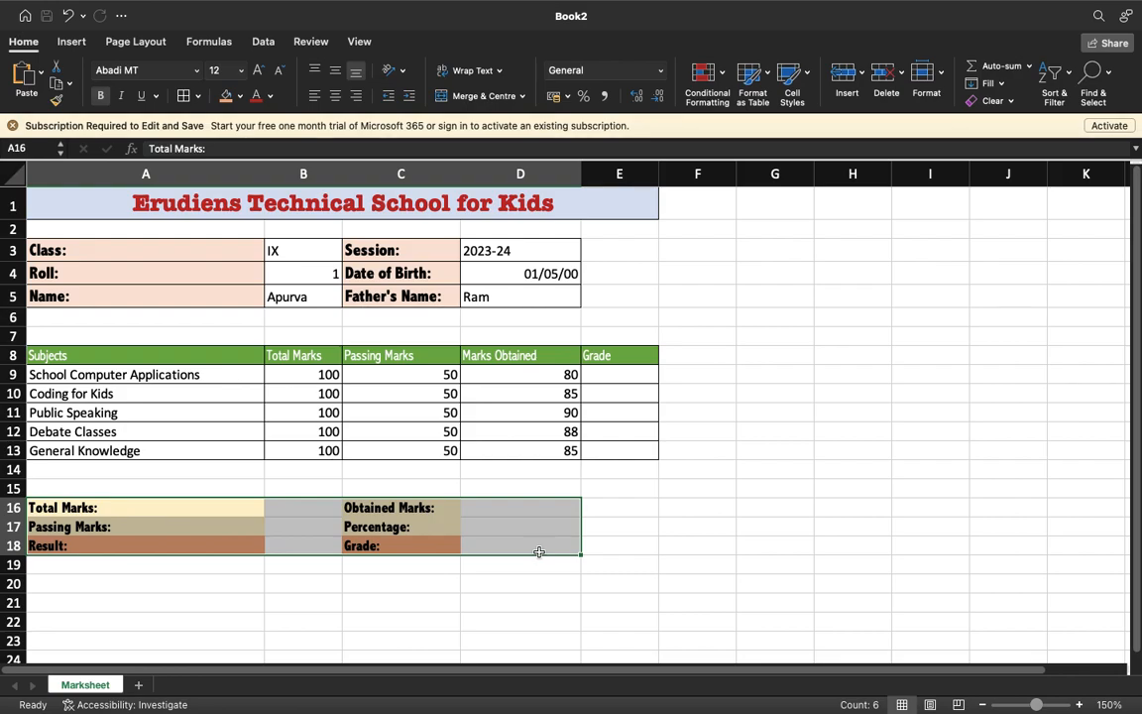
pyautogui.click(184, 97)
pyautogui.click(416, 527)
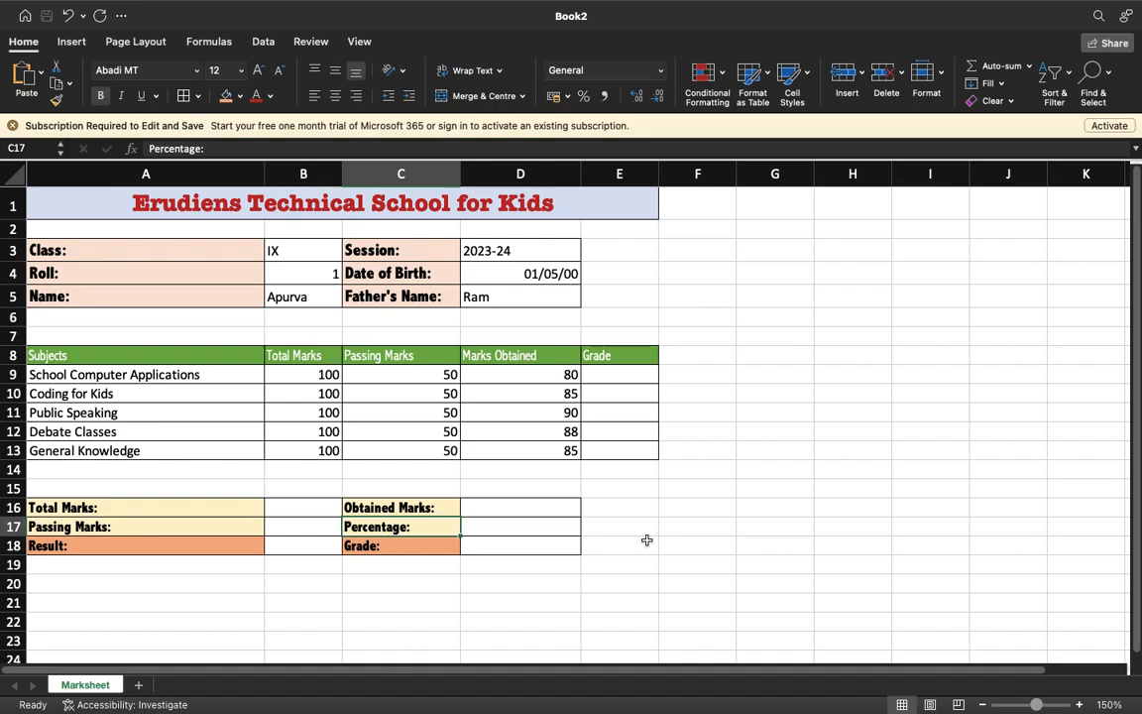
# - Centre the Class, Roll and Name labels in A3 to A5 horizontally
pyautogui.click(115, 247)
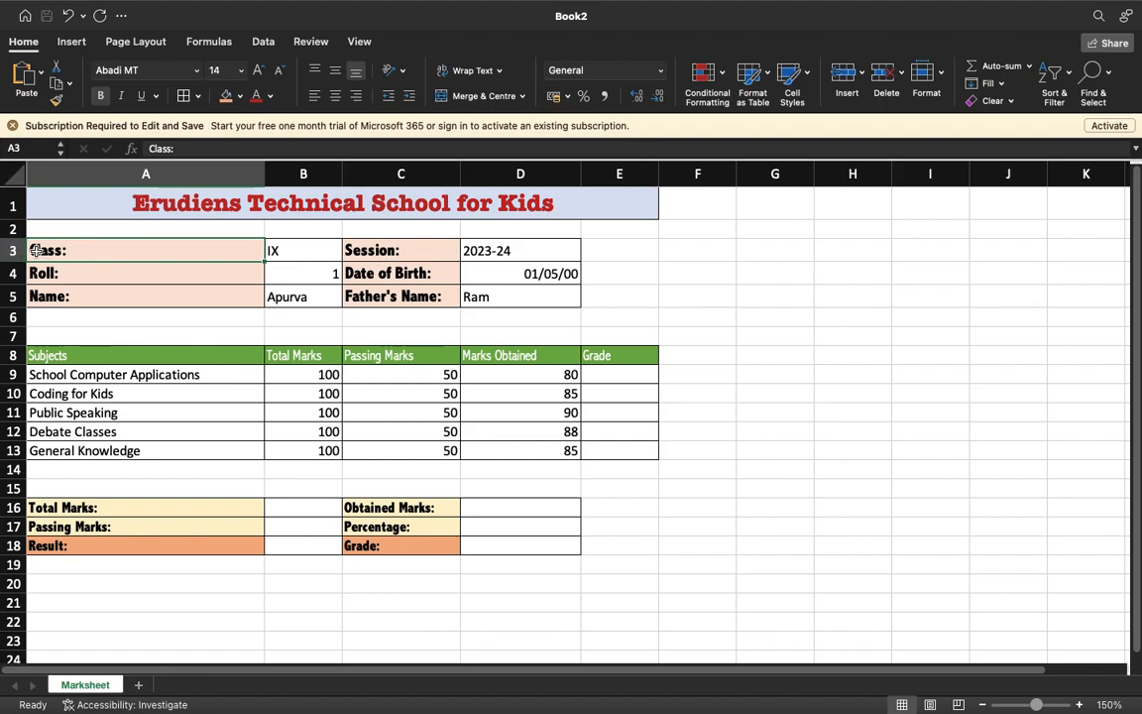
pyautogui.click(55, 273)
pyautogui.click(61, 297)
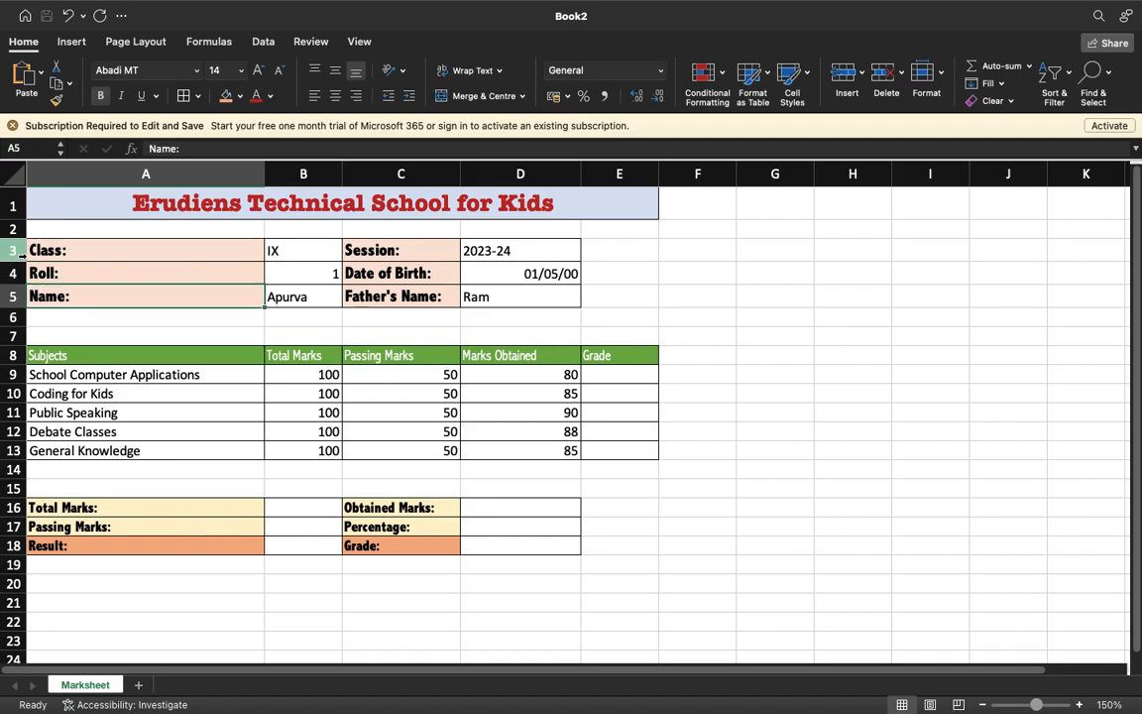
pyautogui.moveTo(87, 250); pyautogui.dragTo(97, 300)
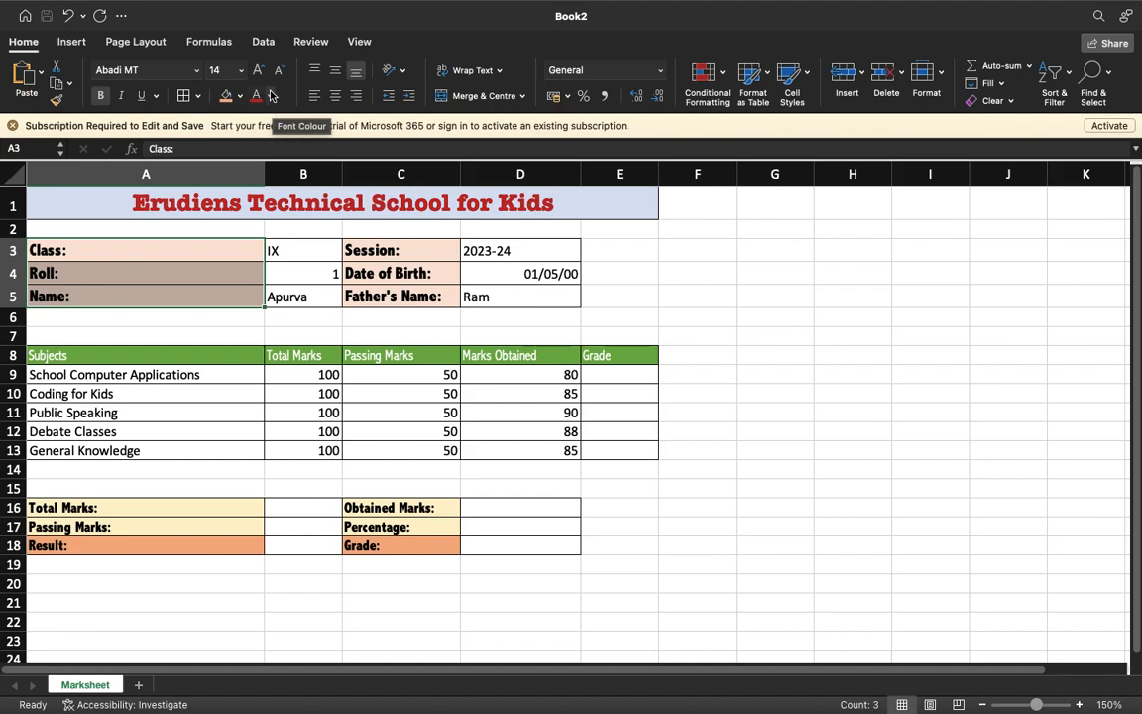
pyautogui.click(336, 97)
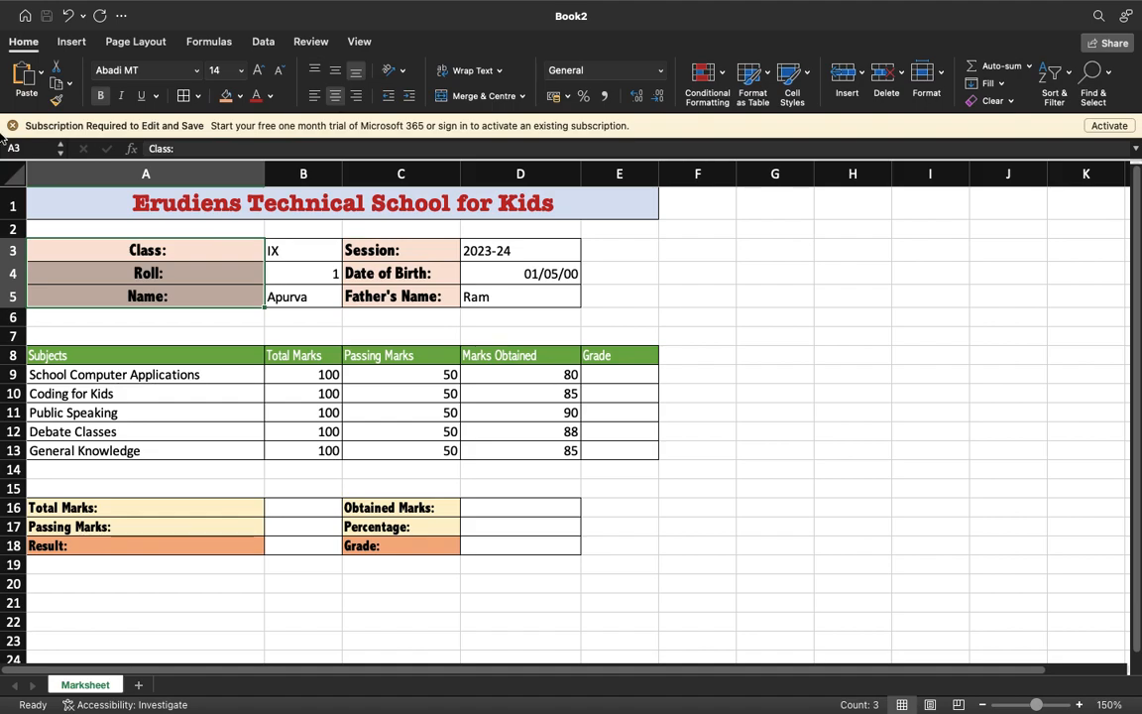
# - Copy the centred formatting of A3 to A5 onto the Session, Date of Birth and Father's Name labels in C3 to C5
pyautogui.click(57, 99)
pyautogui.moveTo(406, 251); pyautogui.dragTo(408, 296)
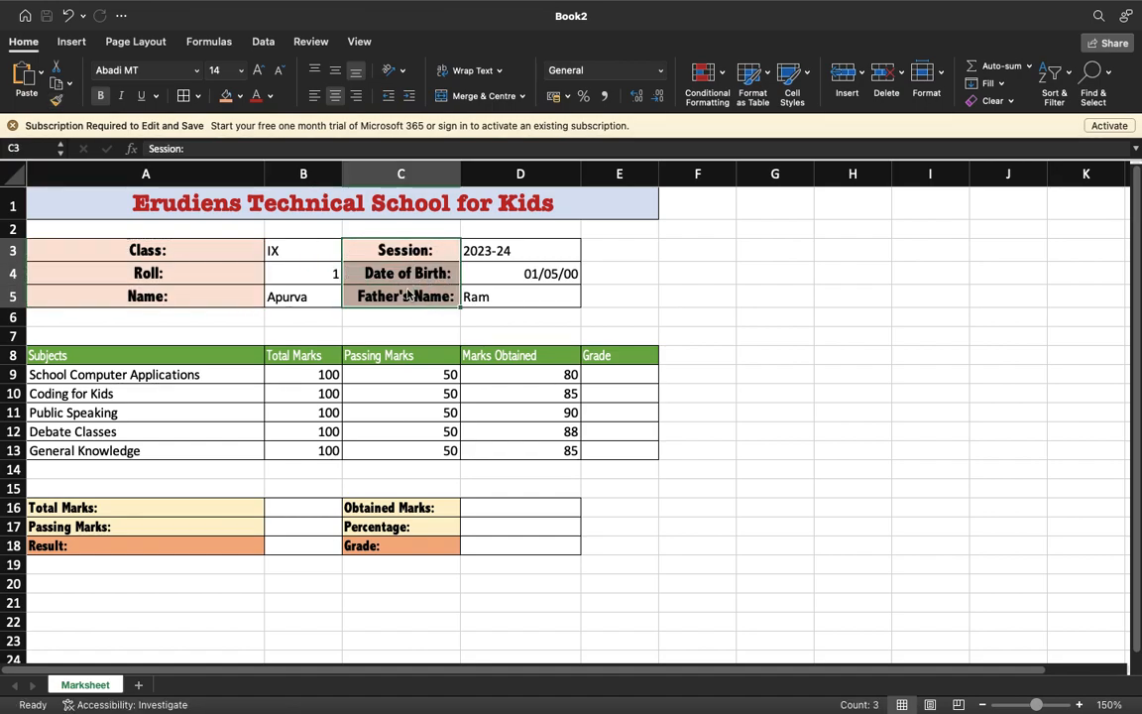
pyautogui.click(221, 283)
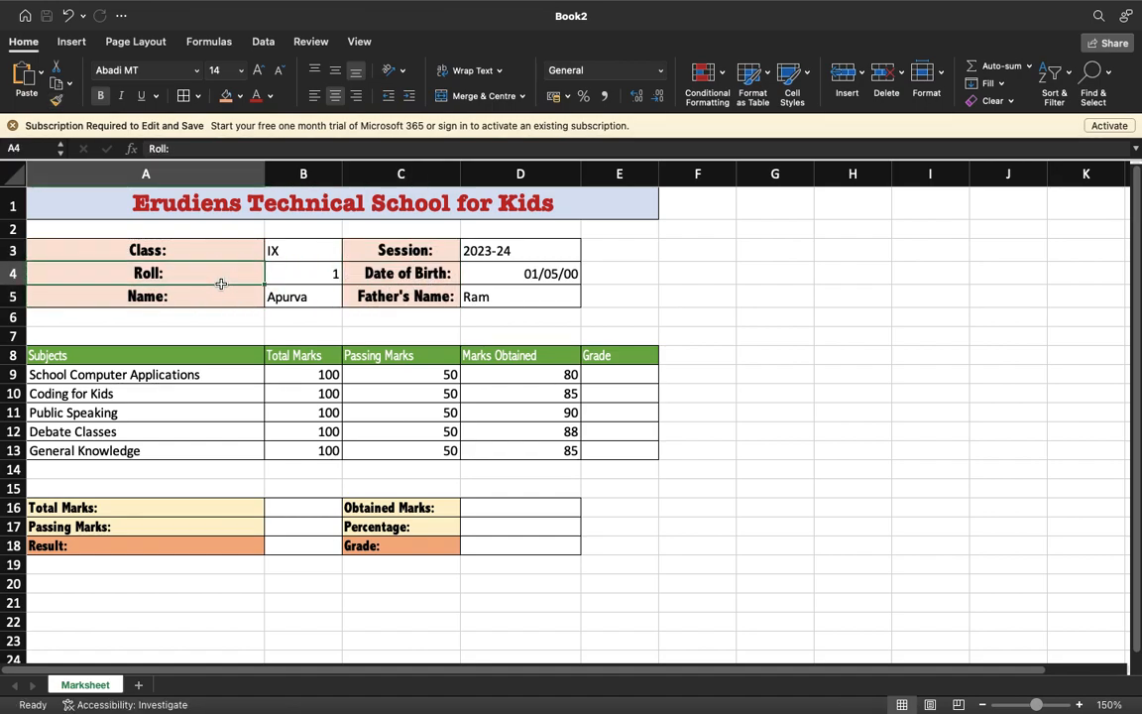
# - Centre the summary labels in A16 to A18 and C16 to C18 horizontally
pyautogui.click(164, 511)
pyautogui.moveTo(164, 510); pyautogui.dragTo(164, 532)
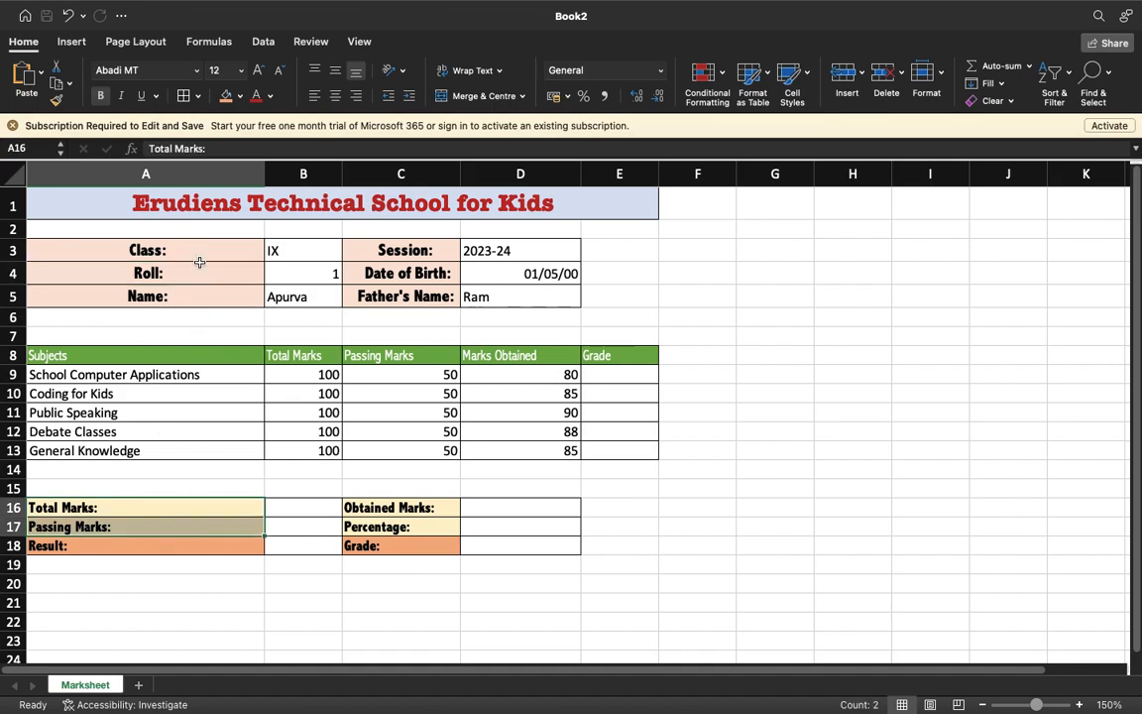
pyautogui.click(193, 250)
pyautogui.click(193, 276)
pyautogui.click(192, 292)
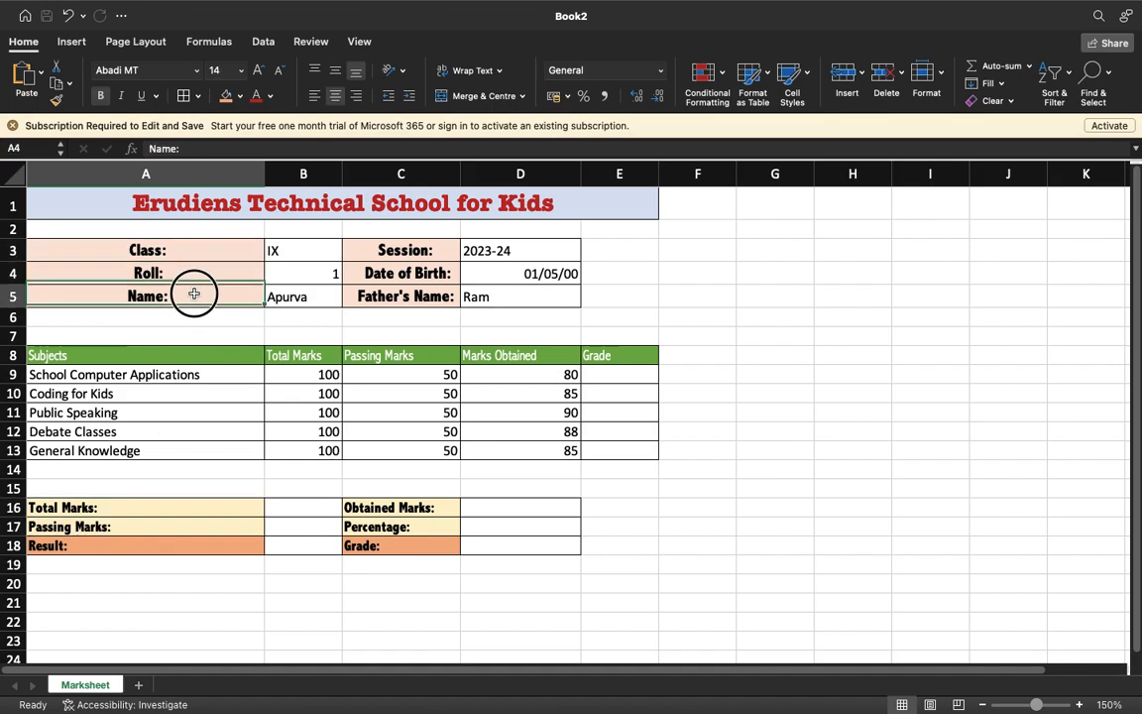
pyautogui.moveTo(156, 505); pyautogui.dragTo(163, 540)
pyautogui.click(163, 508)
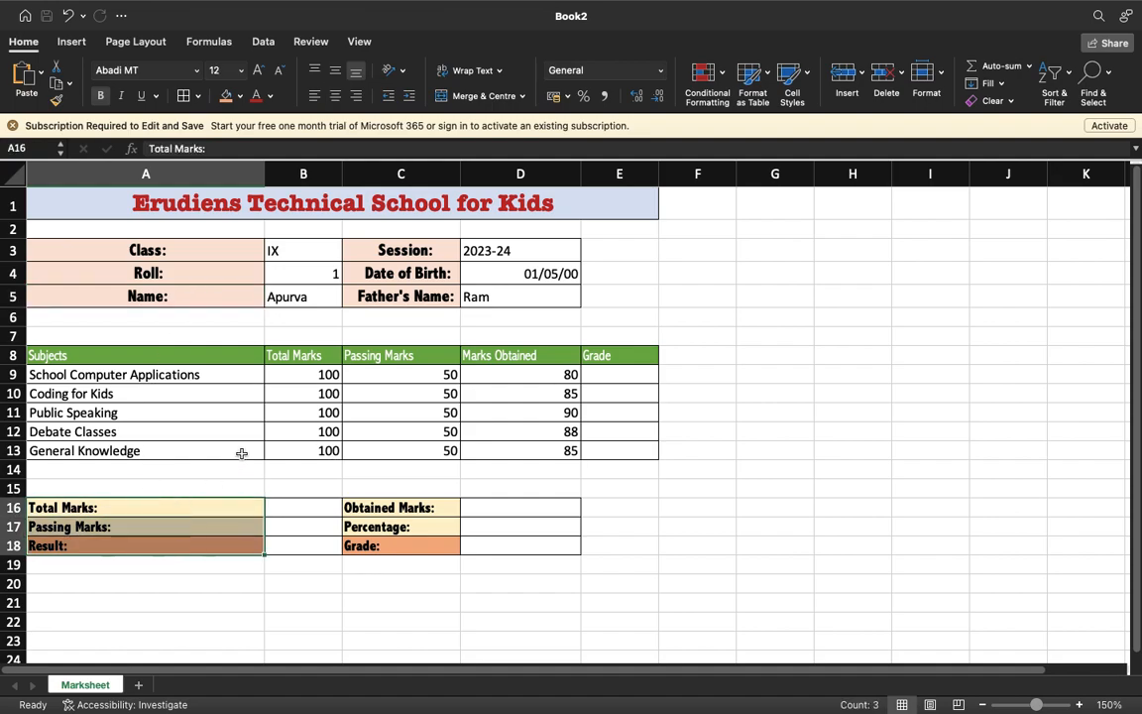
pyautogui.click(335, 96)
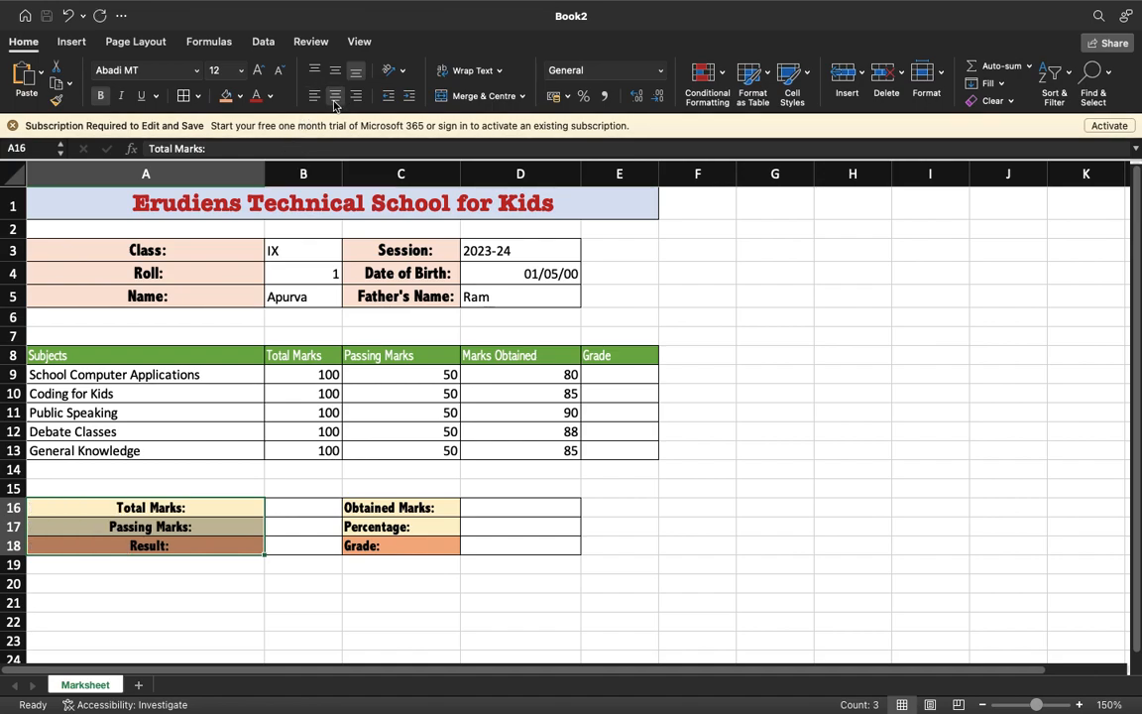
pyautogui.moveTo(433, 506); pyautogui.dragTo(429, 544)
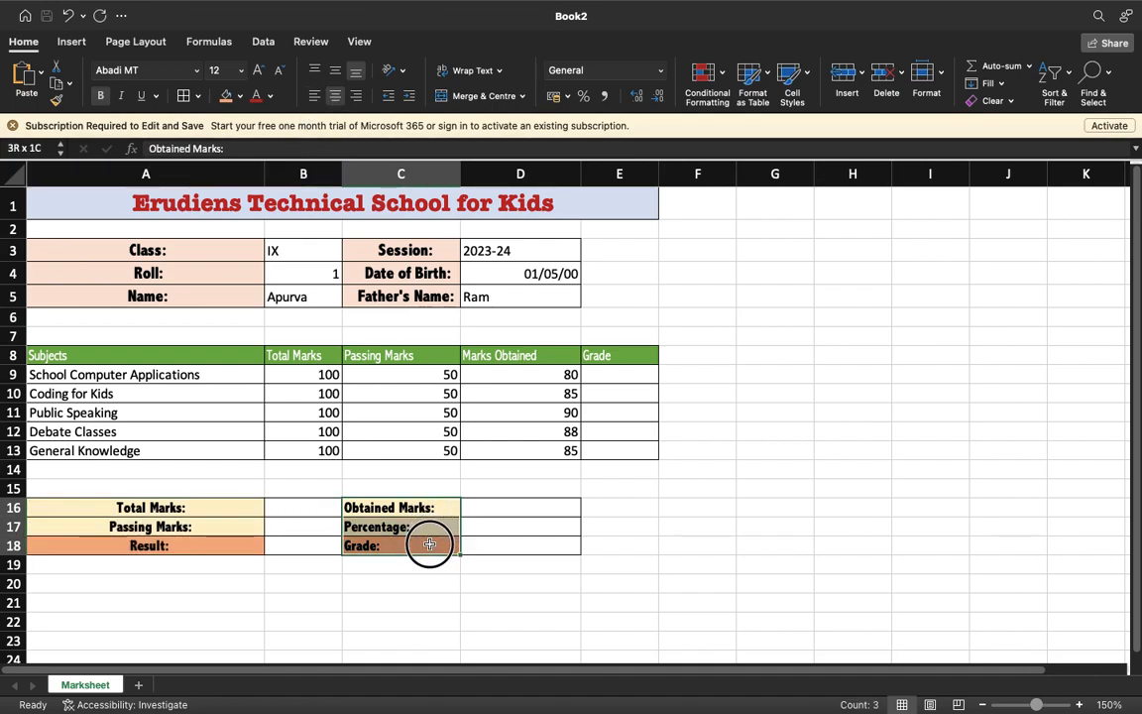
pyautogui.click(337, 97)
# - Centre the marks table's header row A8 to E8 and its data rows A9 to E13 horizontally
pyautogui.moveTo(170, 355); pyautogui.dragTo(595, 355)
pyautogui.click(337, 96)
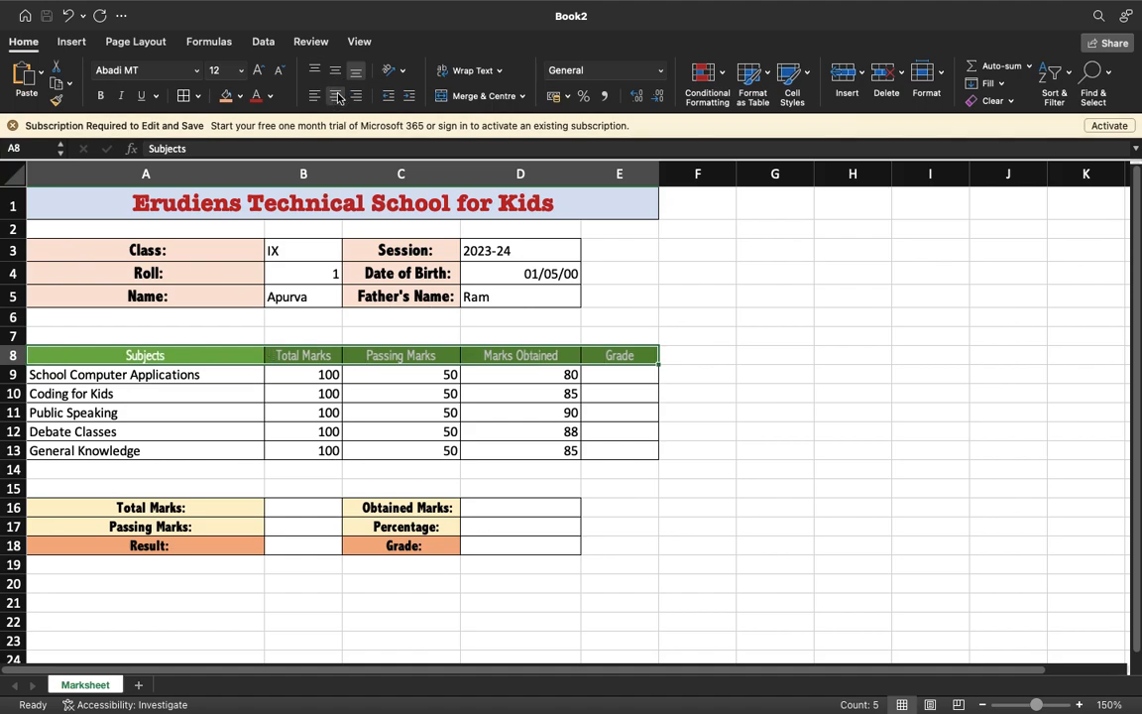
pyautogui.moveTo(222, 375); pyautogui.dragTo(625, 448)
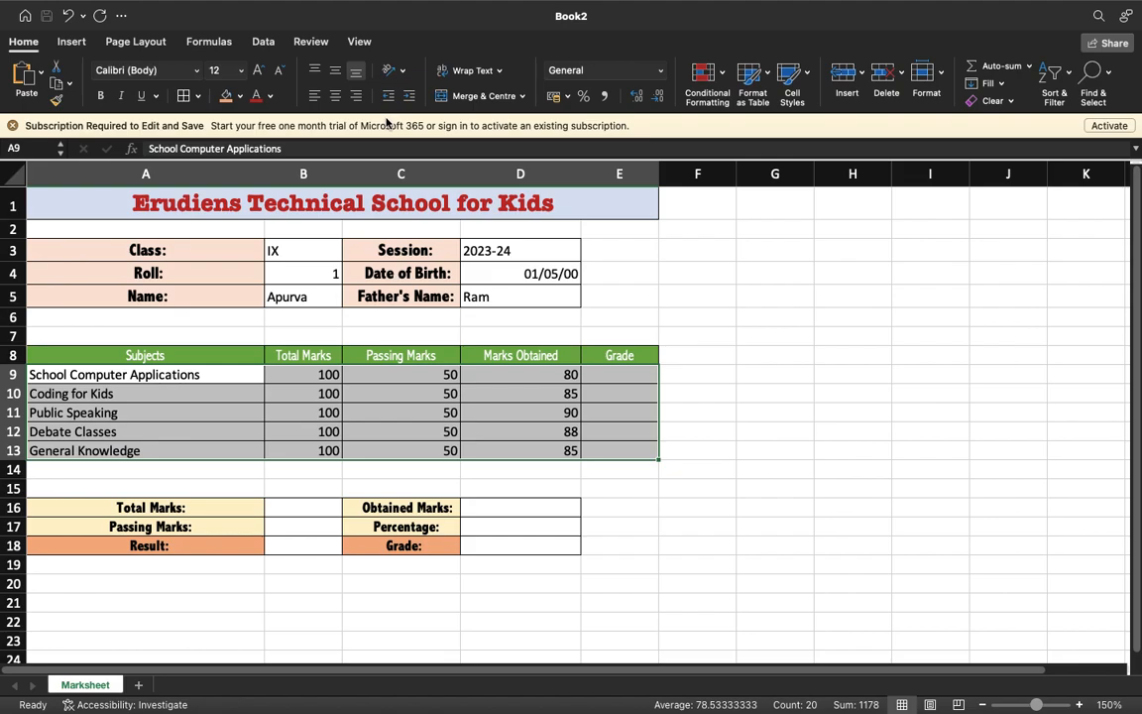
pyautogui.click(335, 96)
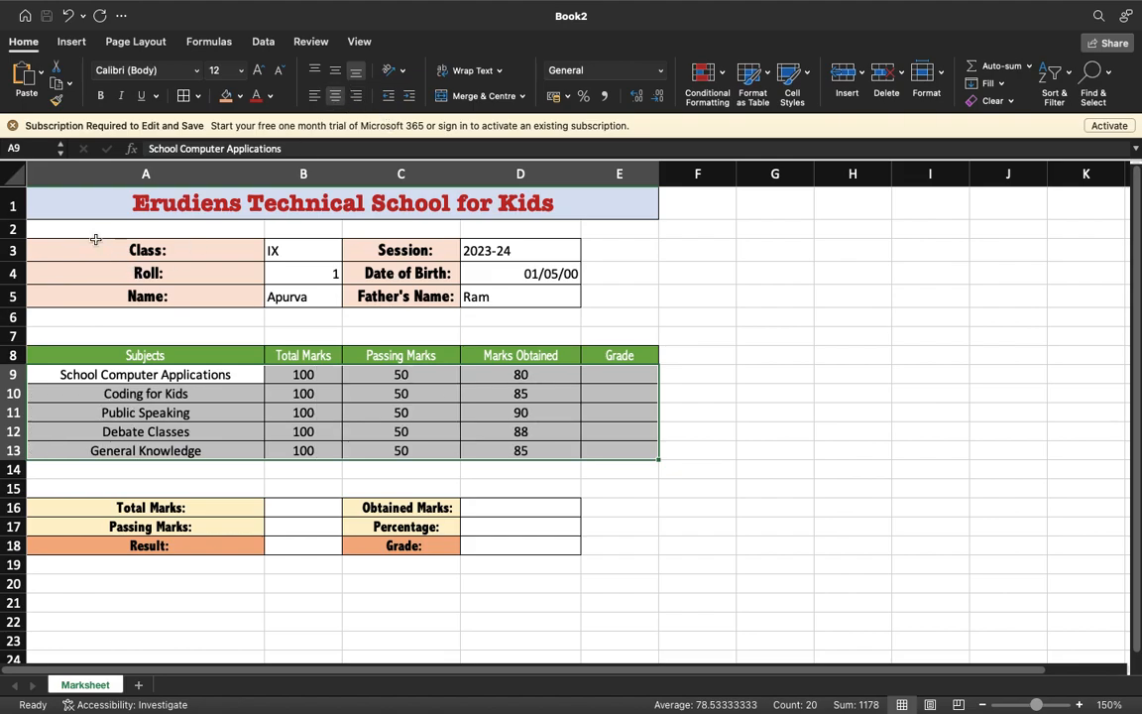
# - Select the entire worksheet and centre the contents of all its cells horizontally
pyautogui.click(14, 175)
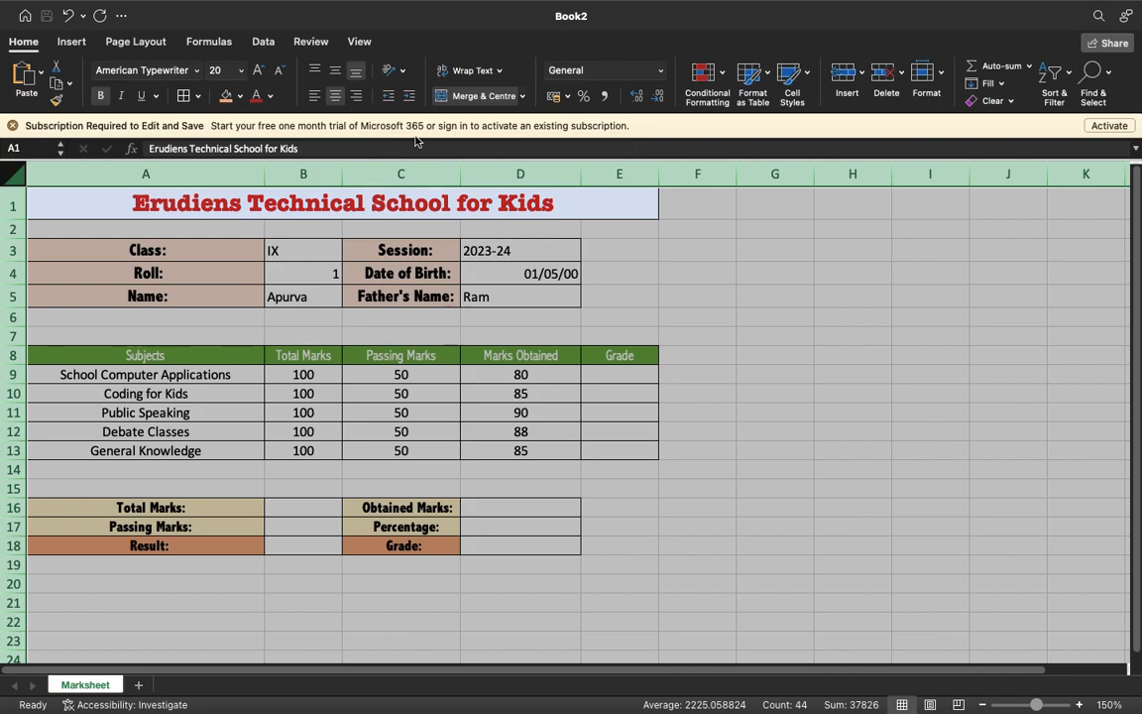
pyautogui.click(338, 103)
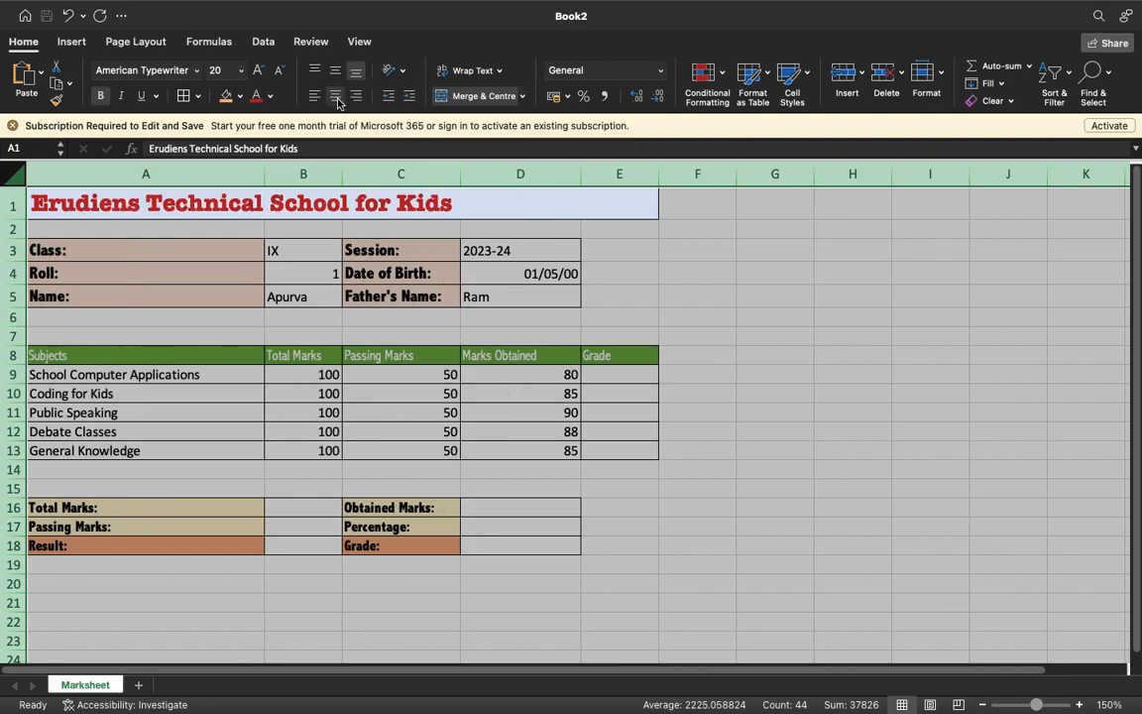
pyautogui.click(339, 102)
pyautogui.click(418, 353)
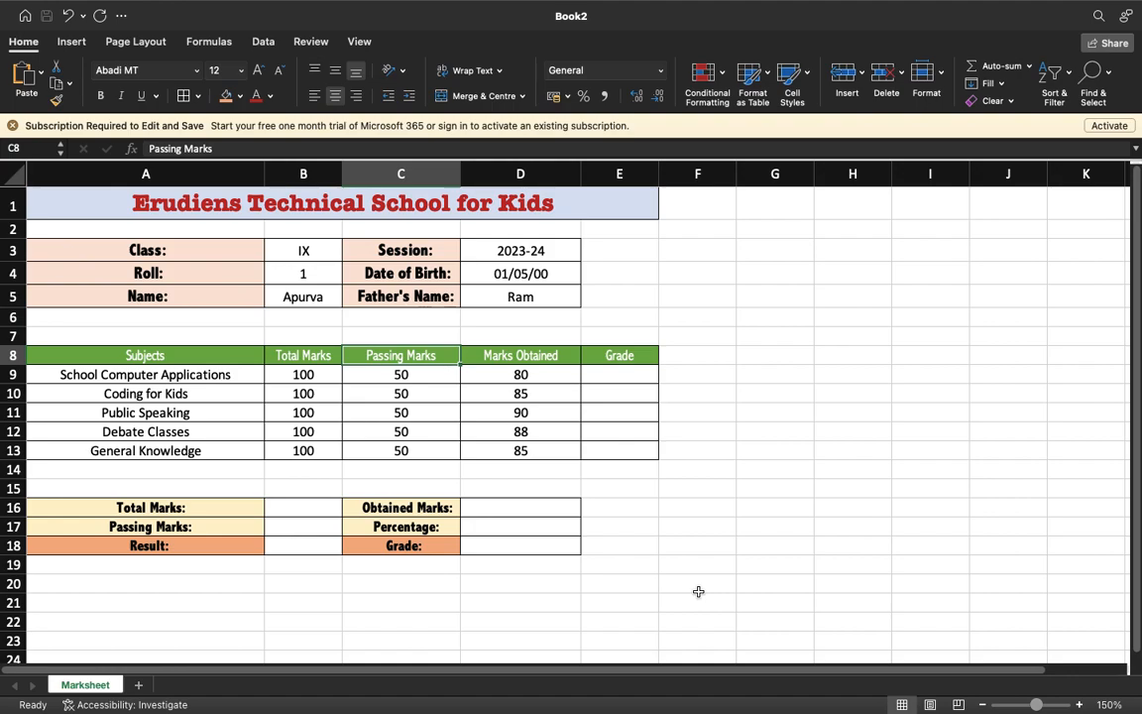
# - Make the subject names in A9 to A13 bold and set their font to Apple Braille
pyautogui.moveTo(175, 375); pyautogui.dragTo(170, 451)
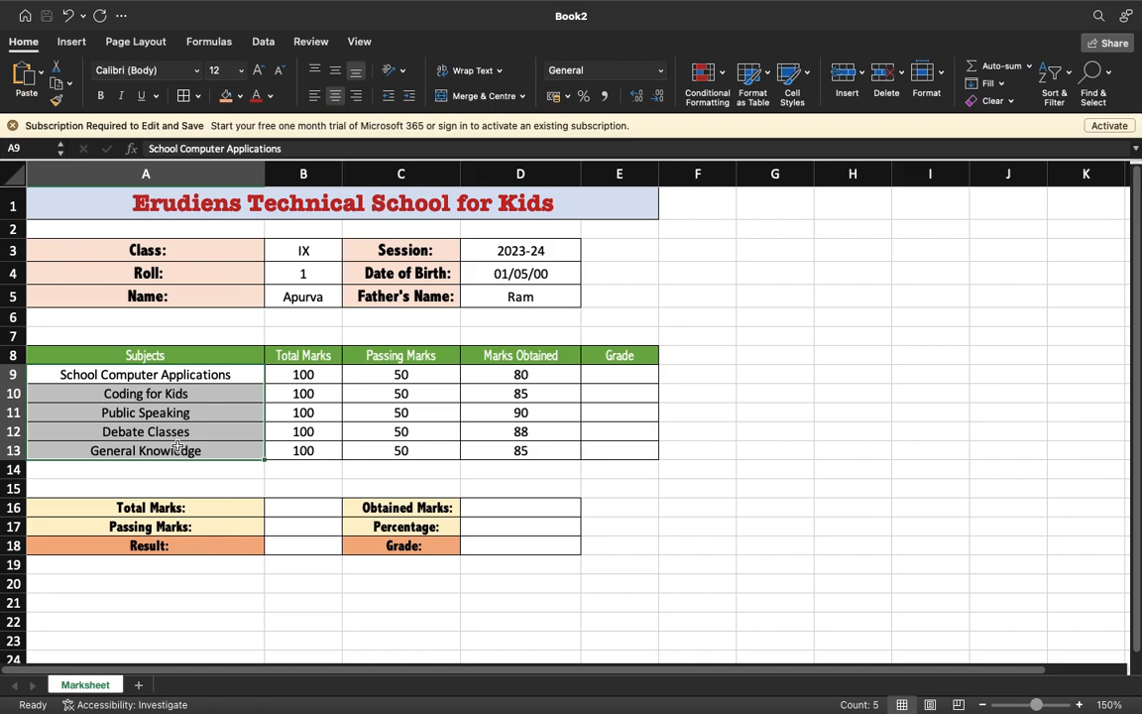
pyautogui.click(100, 95)
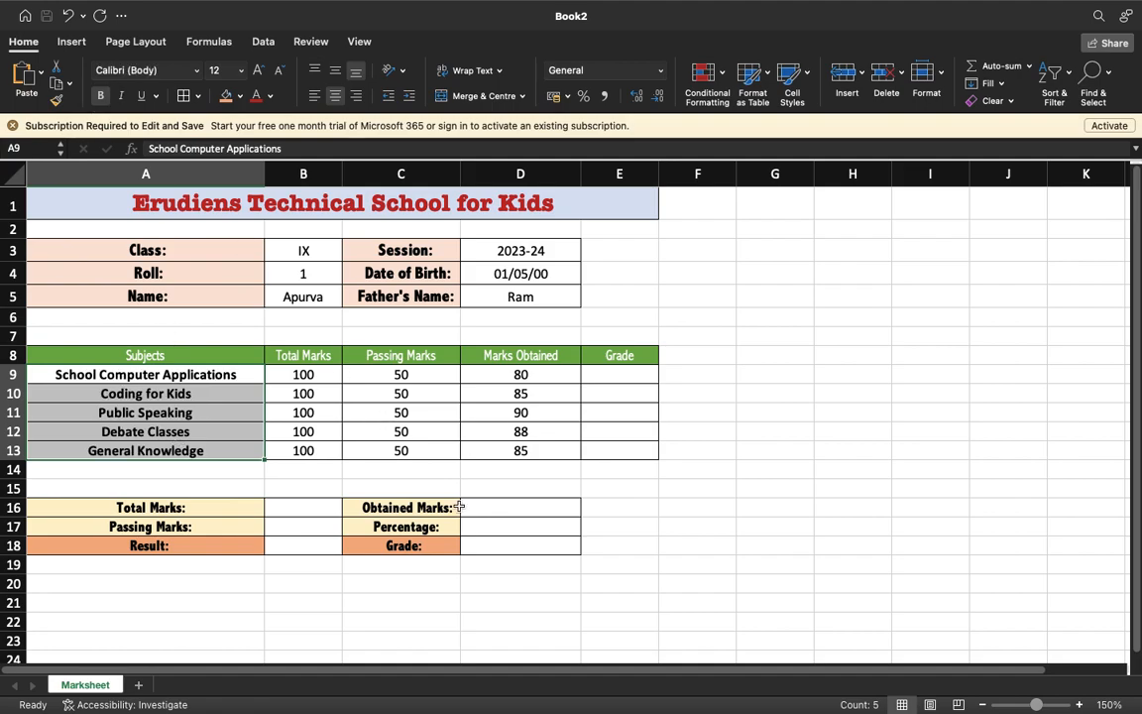
pyautogui.click(195, 70)
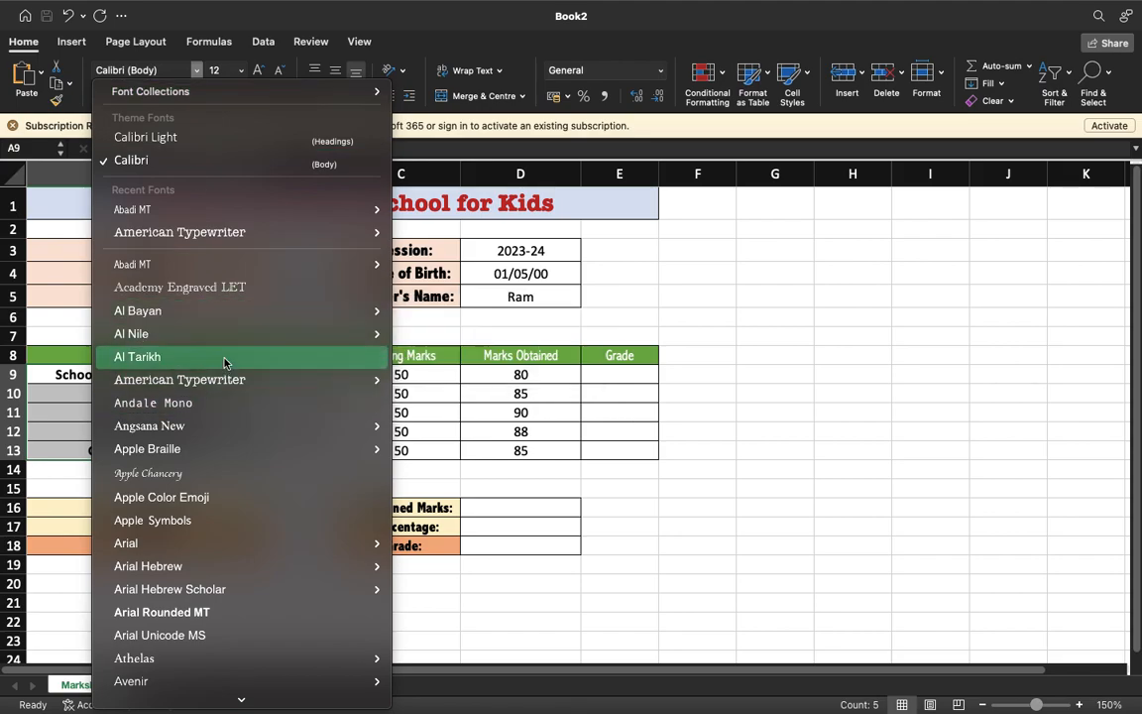
pyautogui.moveTo(223, 345)
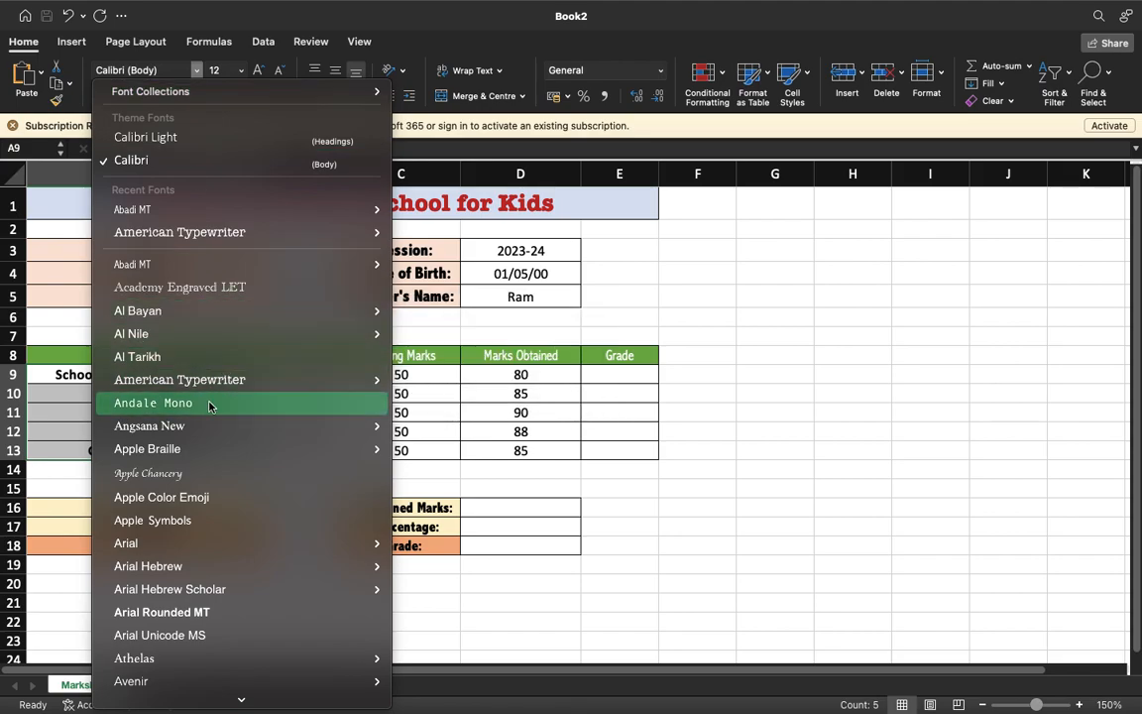
pyautogui.click(216, 451)
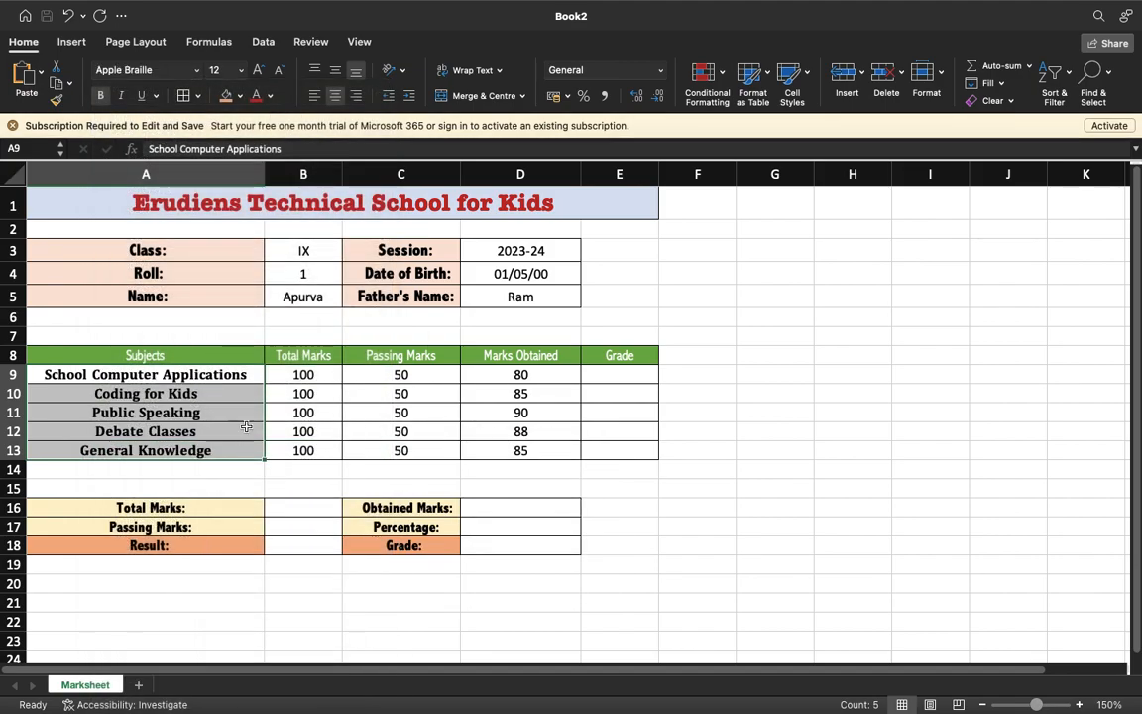
pyautogui.click(392, 432)
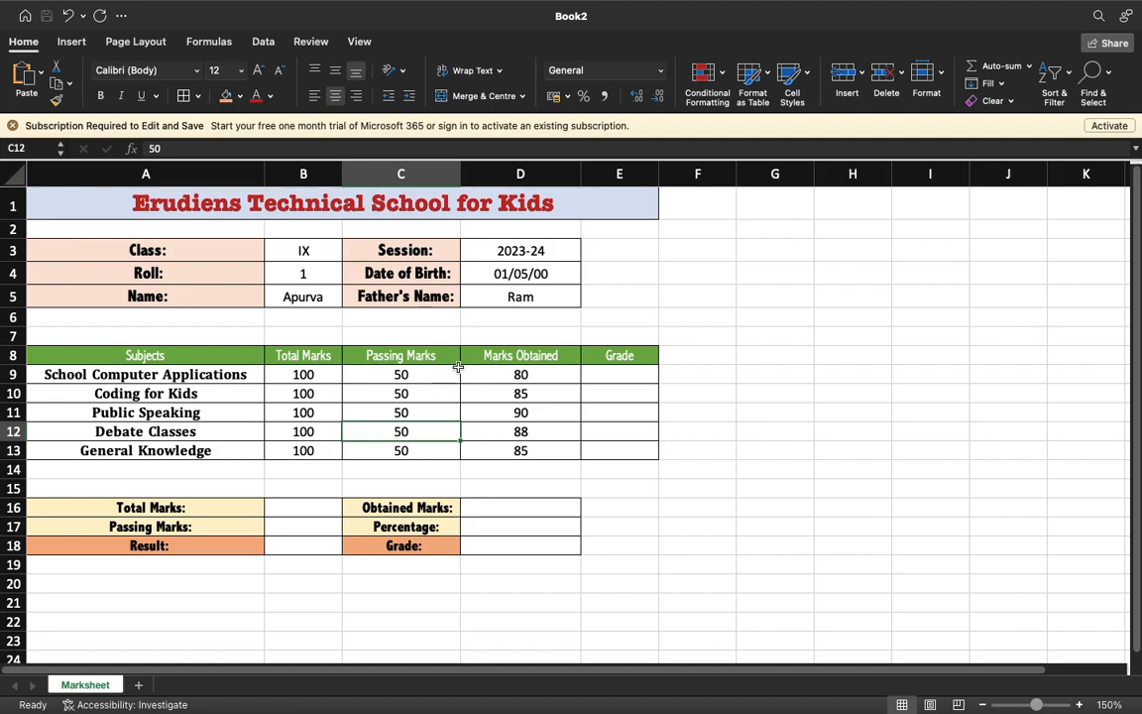
pyautogui.moveTo(793, 5)
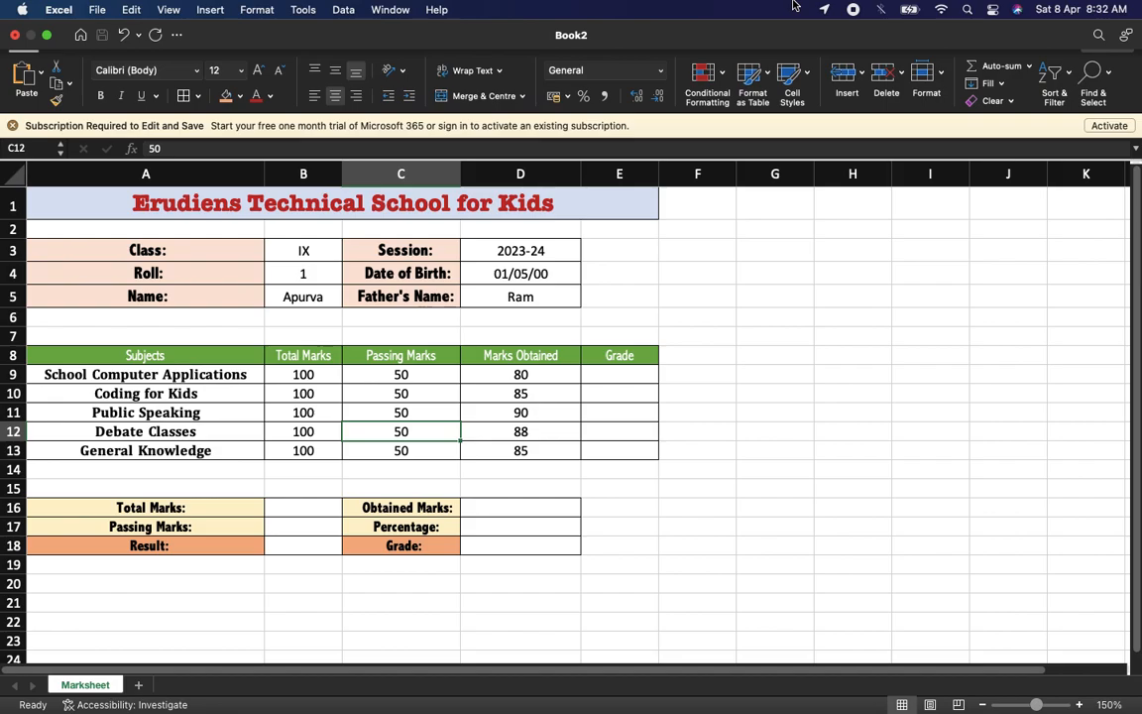